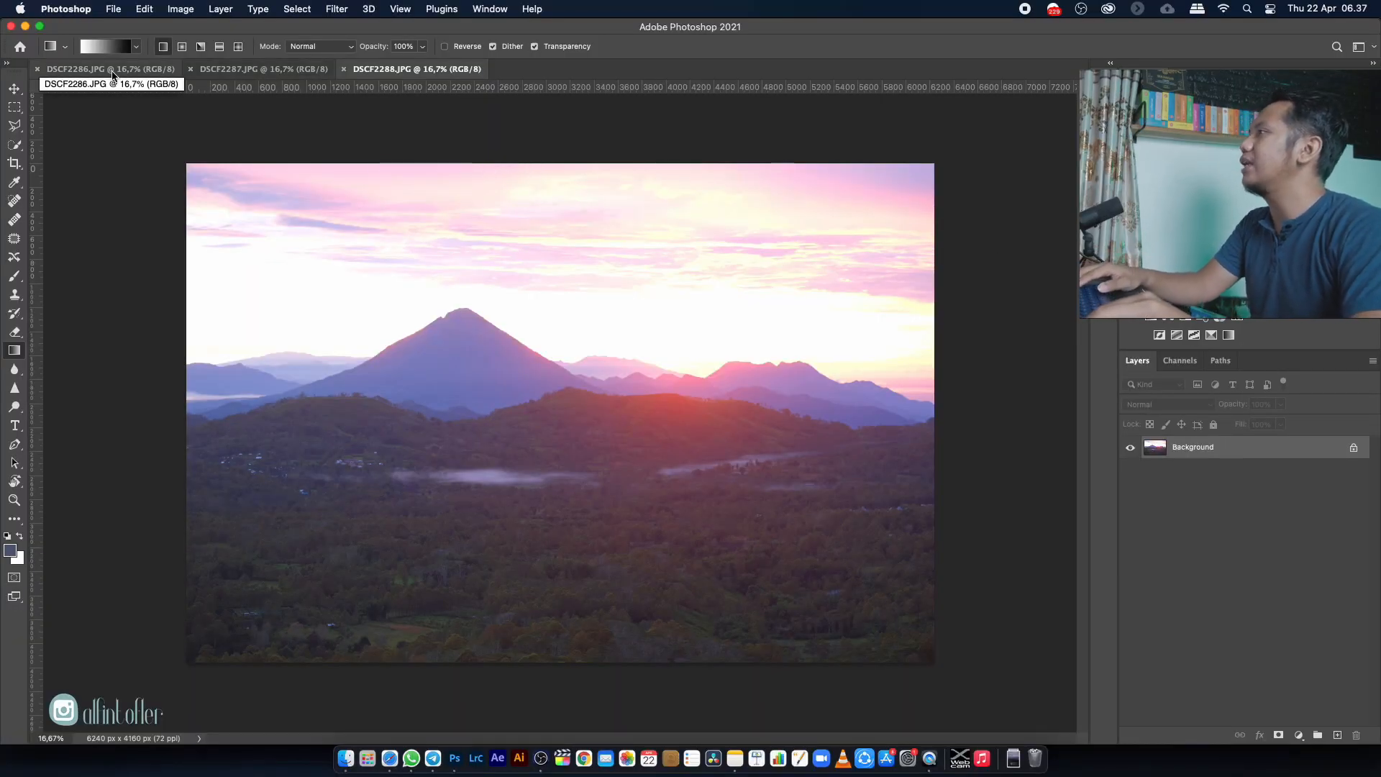
Step: Compare the exposures of the three open photos DSCF2286, DSCF2287 and DSCF2288
left_click(137, 72)
key("ctrl+Tab")
key("ctrl+Tab")
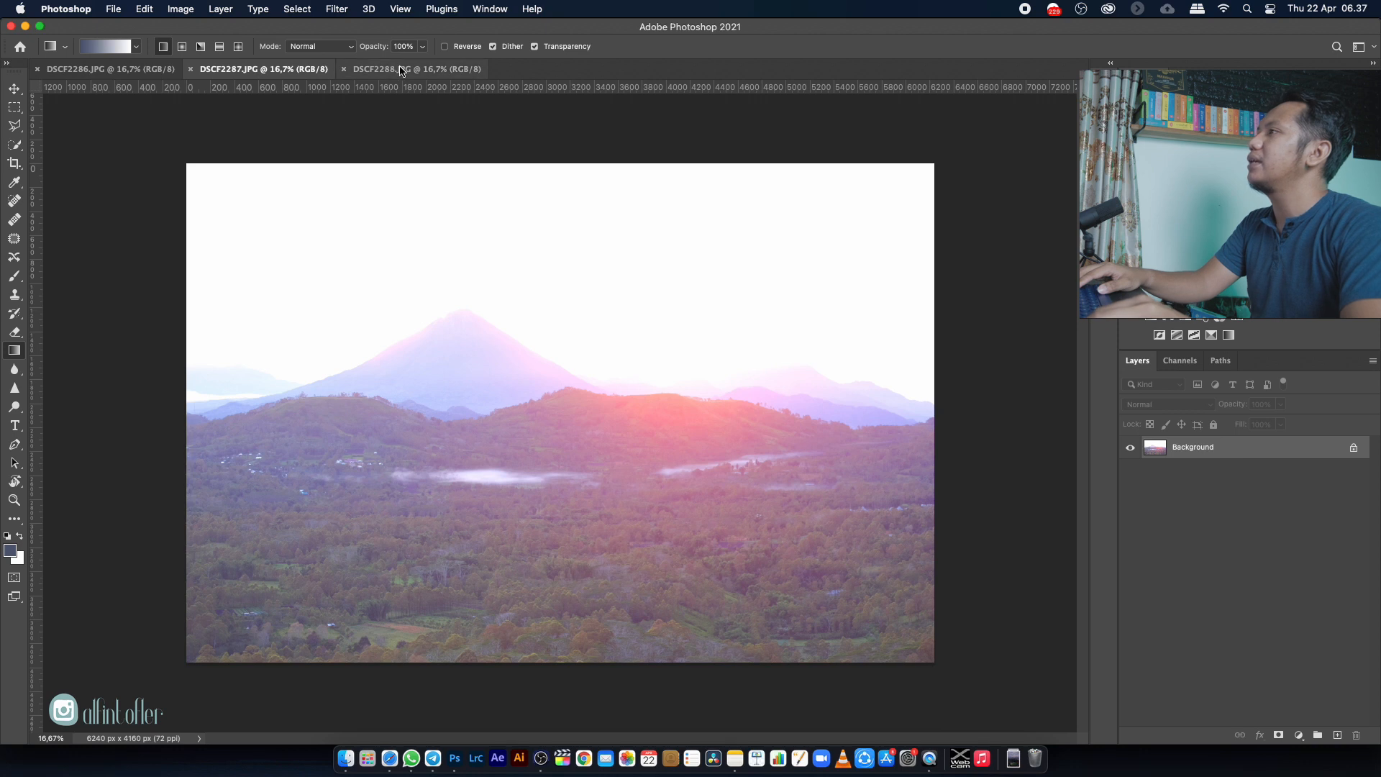
left_click(141, 70)
left_click(245, 70)
left_click(403, 69)
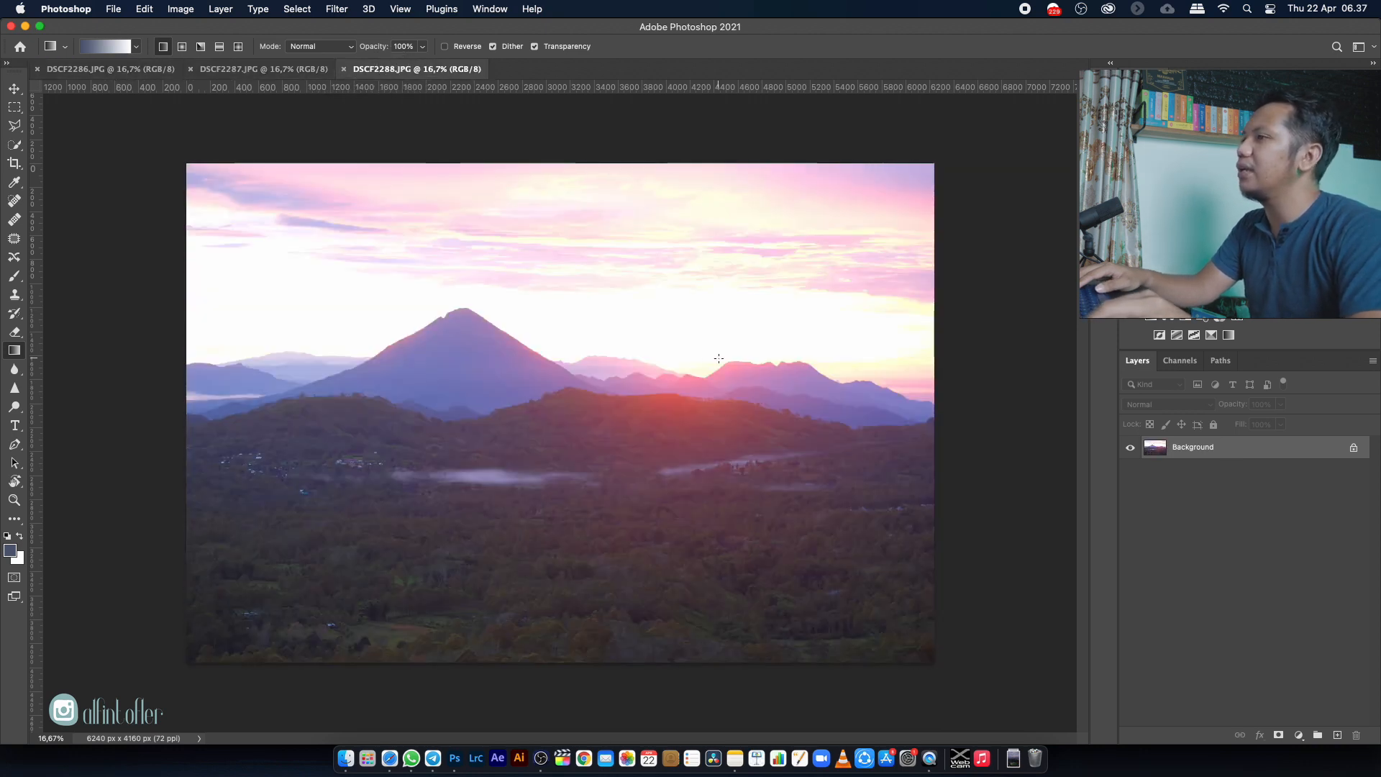
left_click(273, 70)
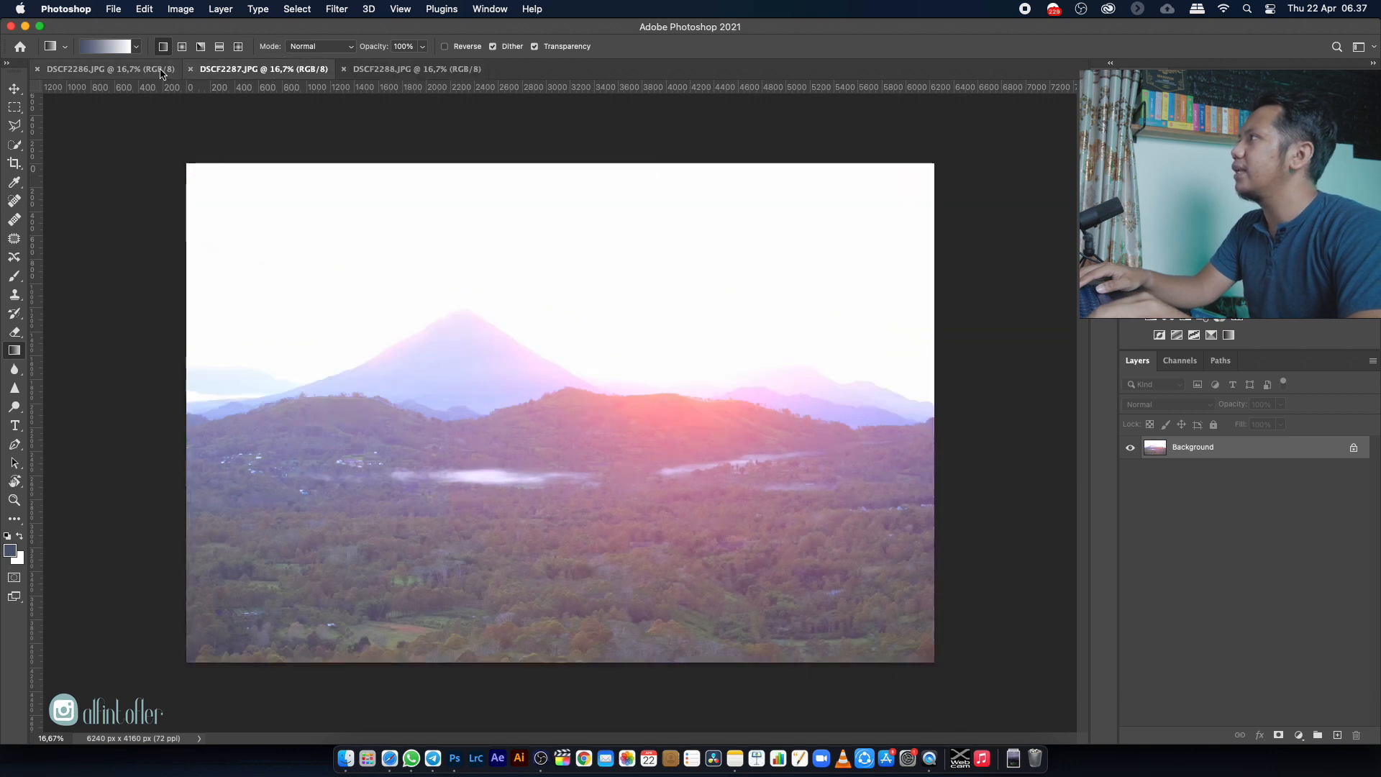
left_click(134, 72)
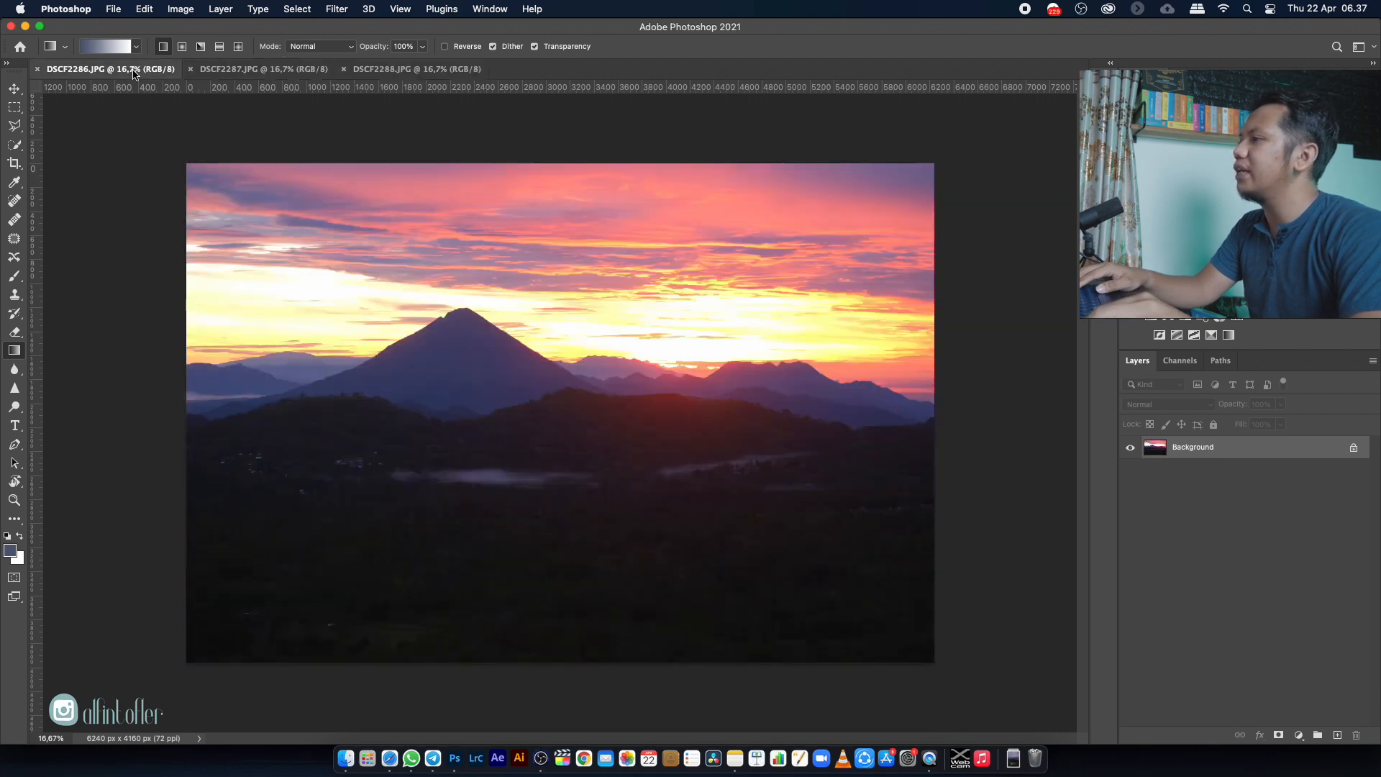
right_click(1177, 451)
left_click(996, 365)
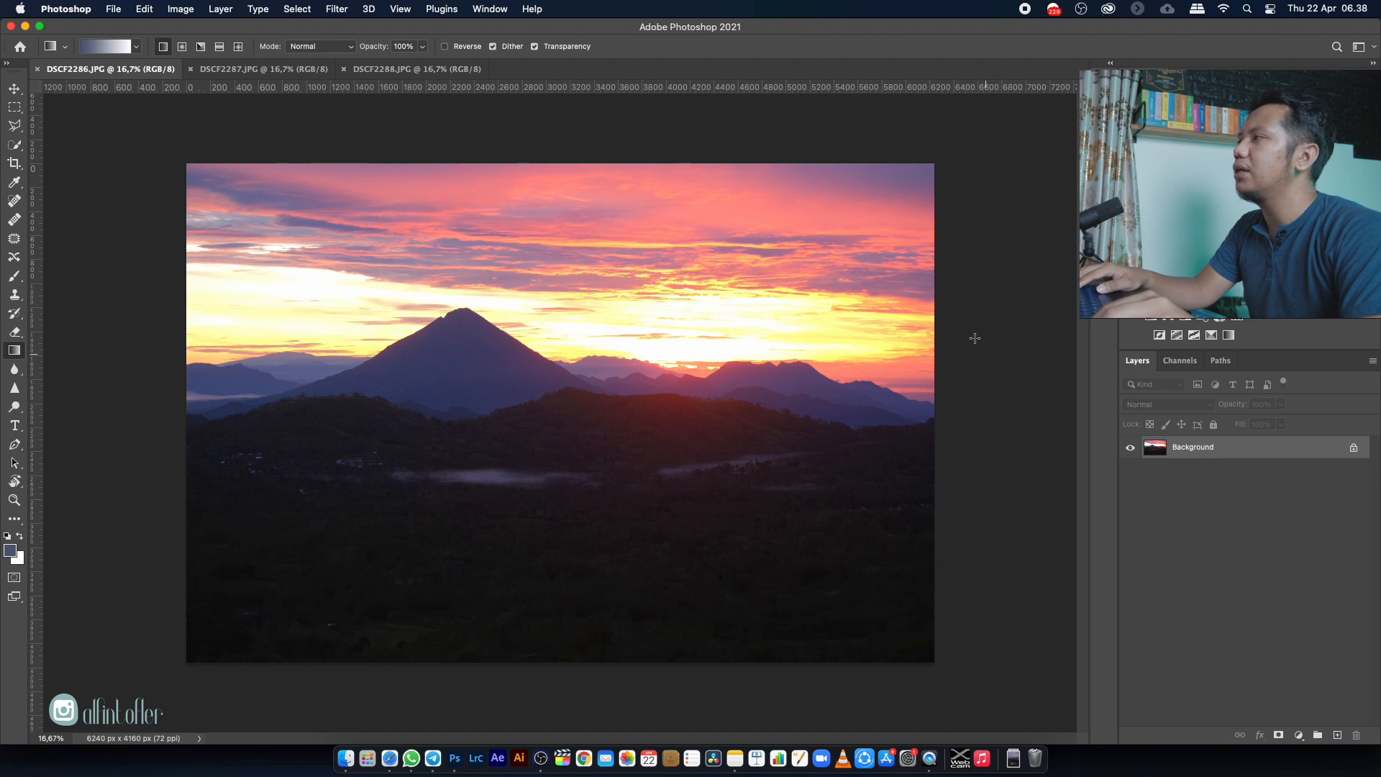
Step: Duplicate the Background layer of DSCF2288.JPG into the DSCF2286.JPG document, and close DSCF2288.JPG
left_click(417, 69)
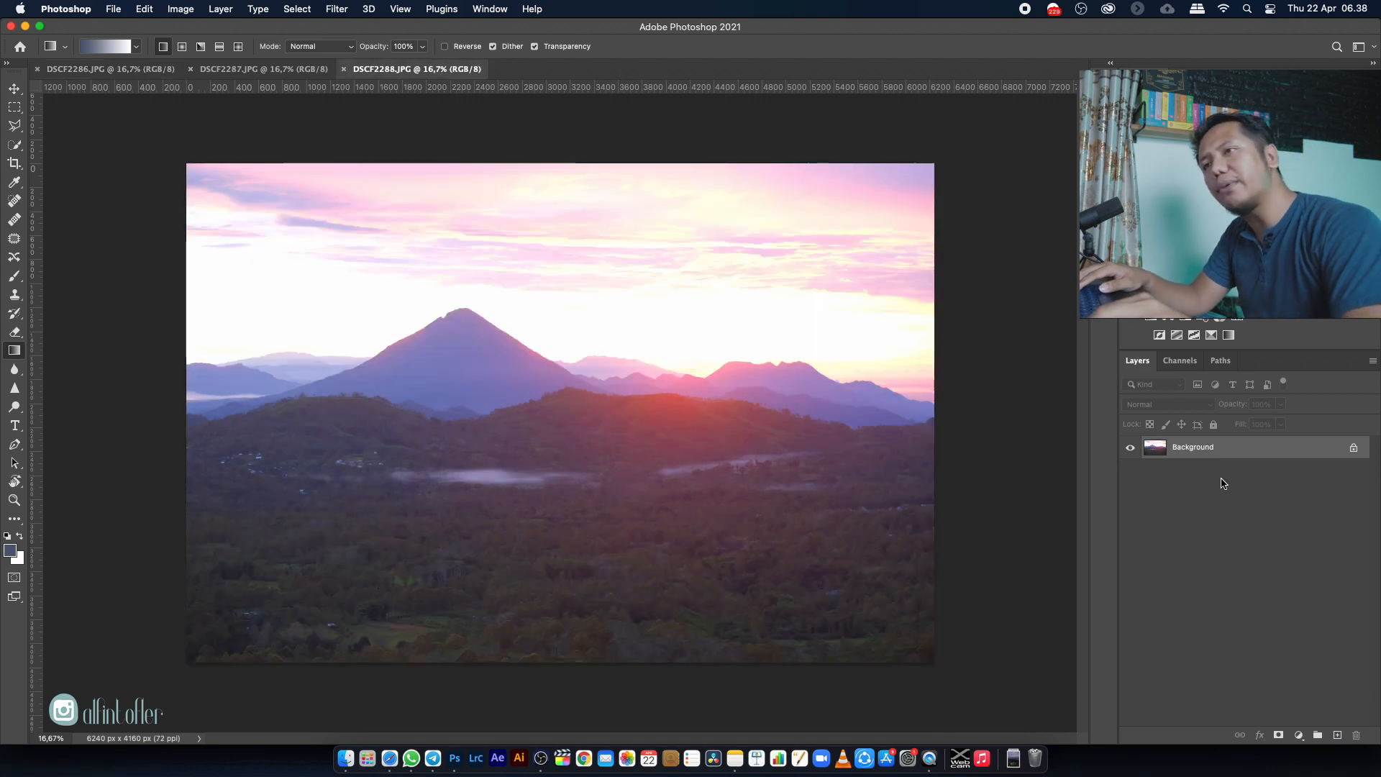
right_click(1191, 451)
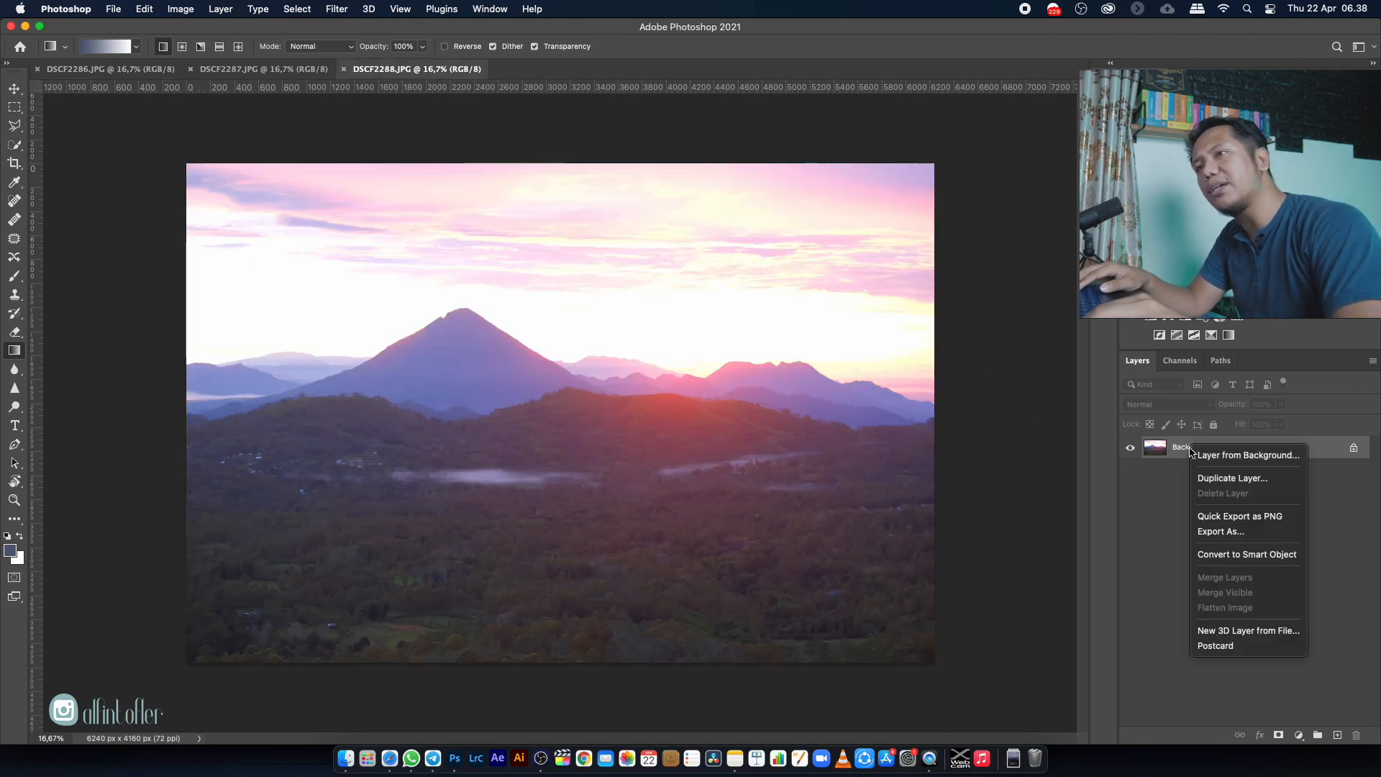
left_click(1223, 478)
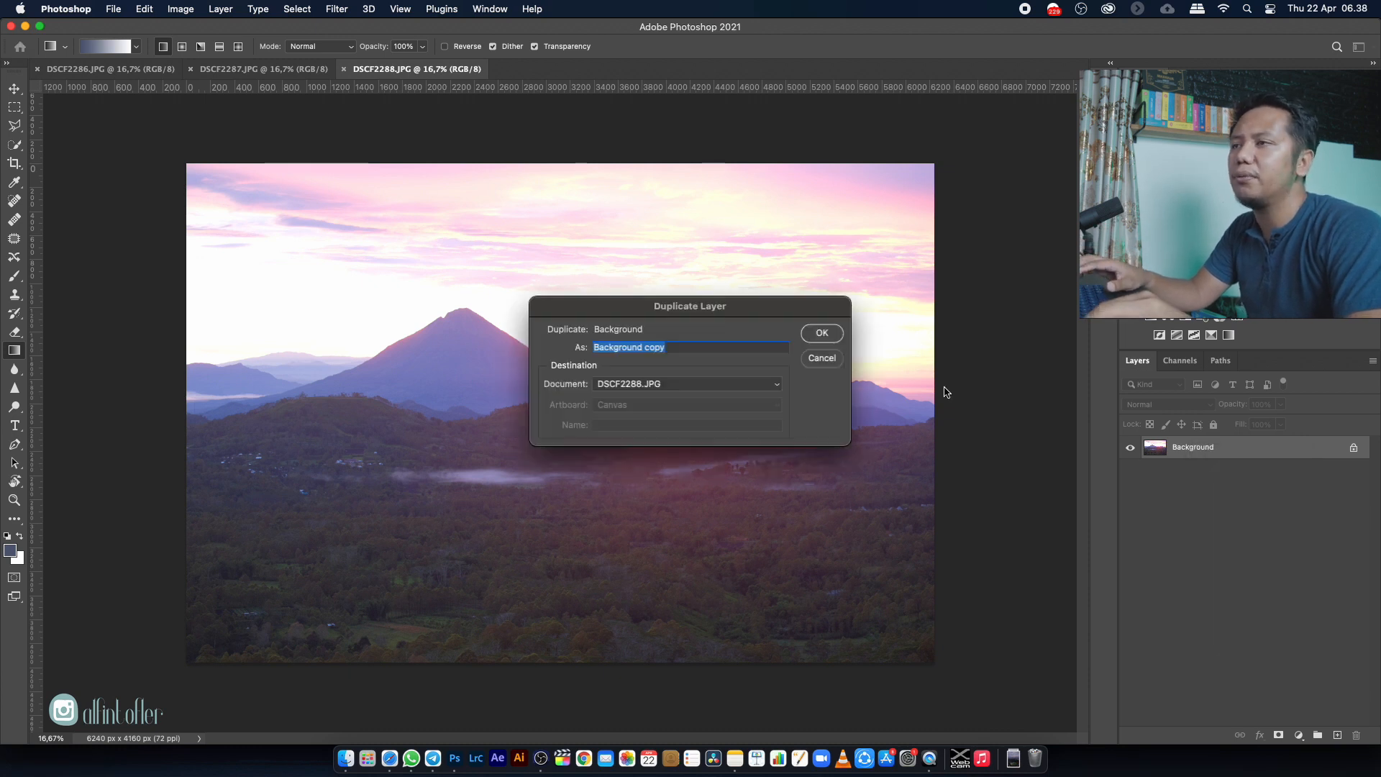
left_click(684, 390)
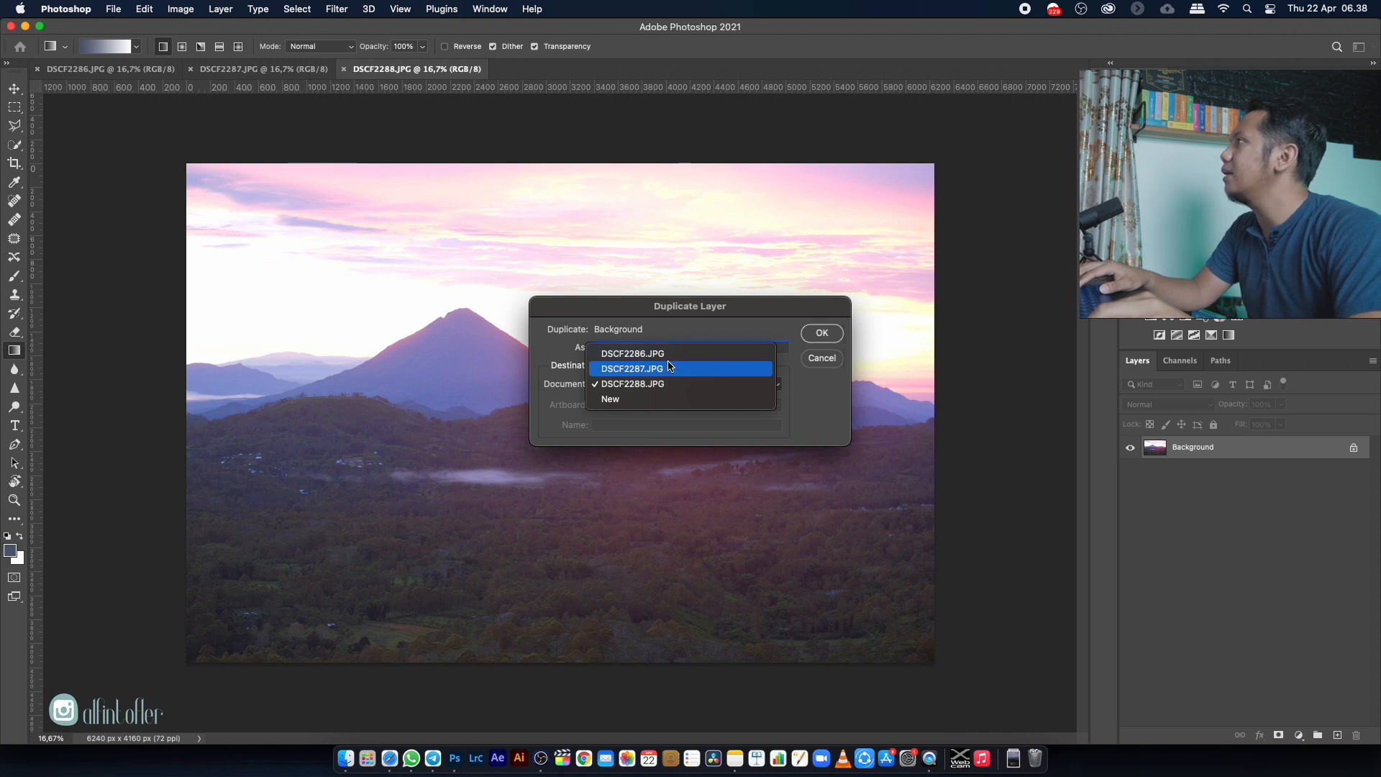
left_click(668, 353)
left_click(833, 334)
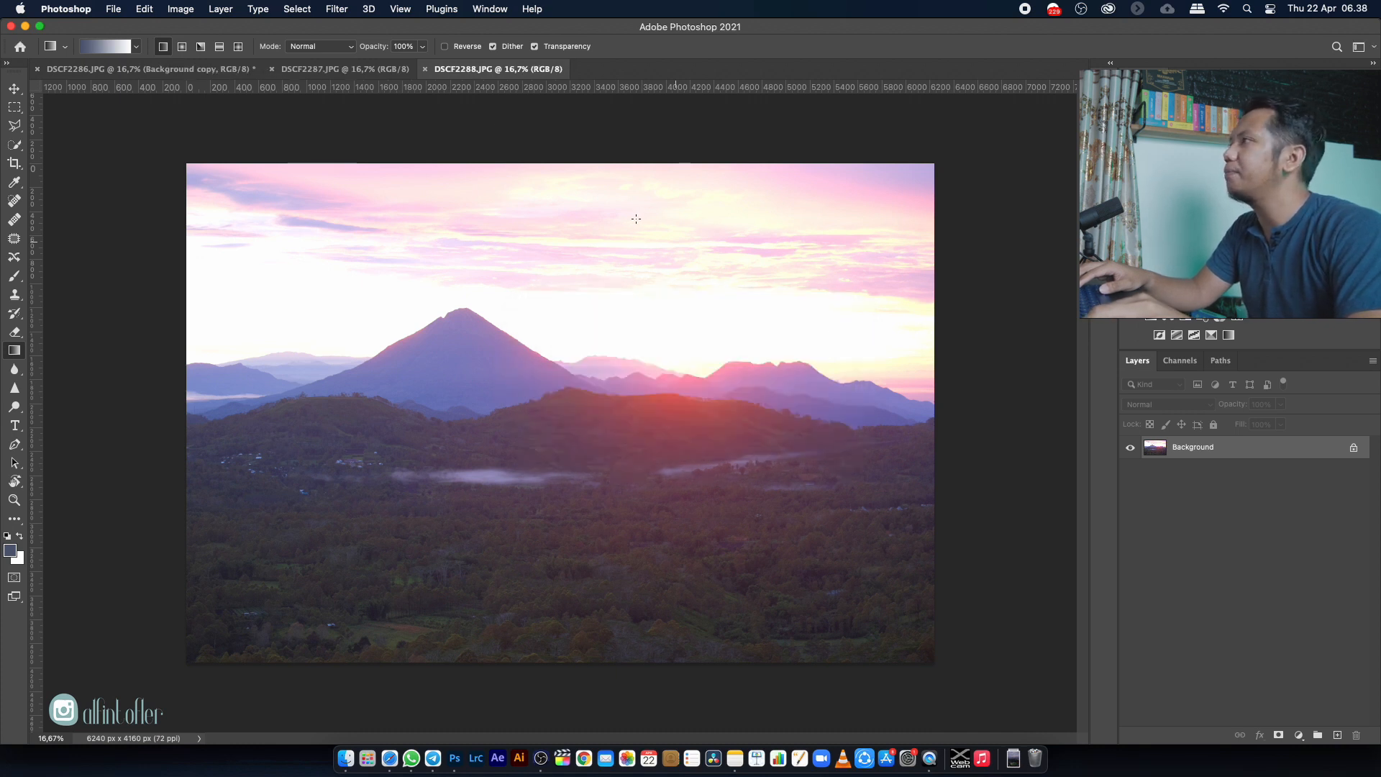
left_click(425, 70)
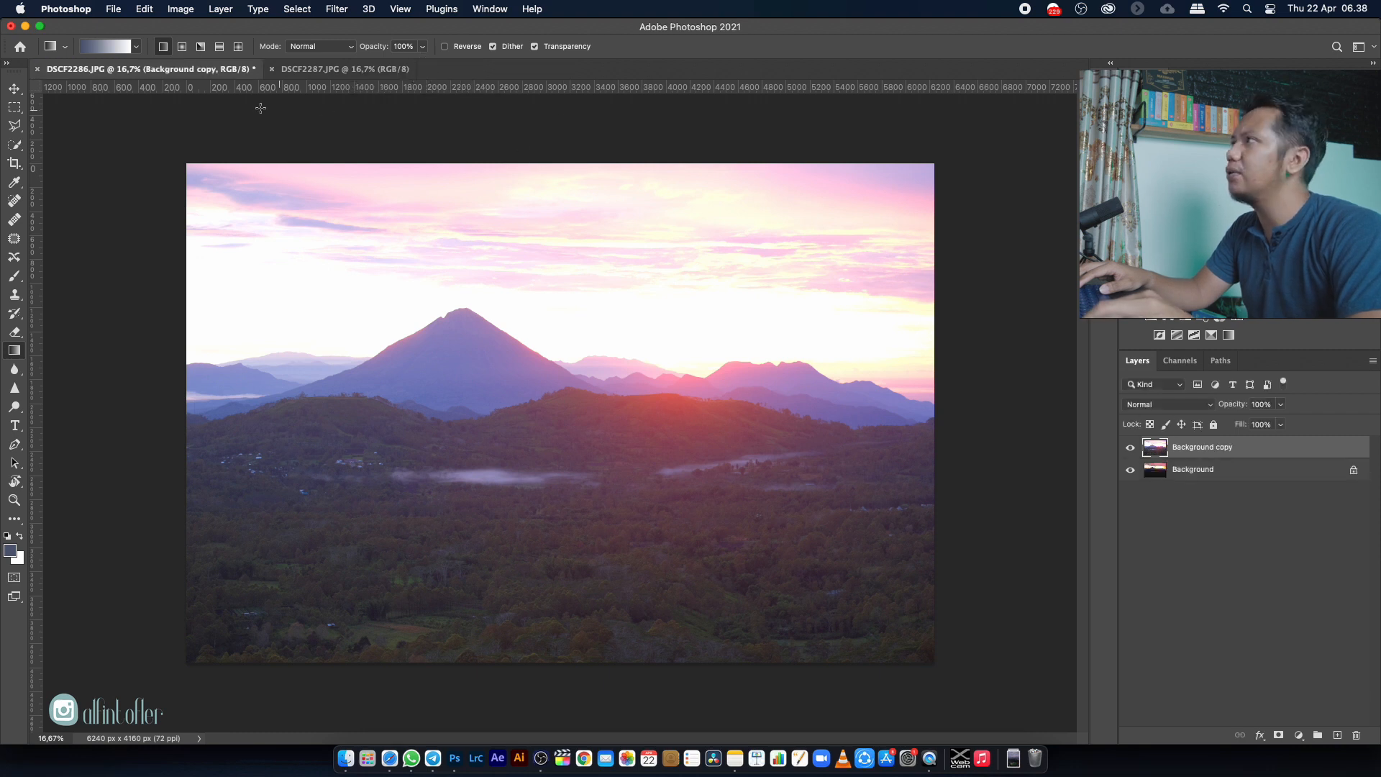
Step: Duplicate the Background layer of DSCF2287.JPG into the DSCF2286.JPG document, and close DSCF2287.JPG
left_click(342, 69)
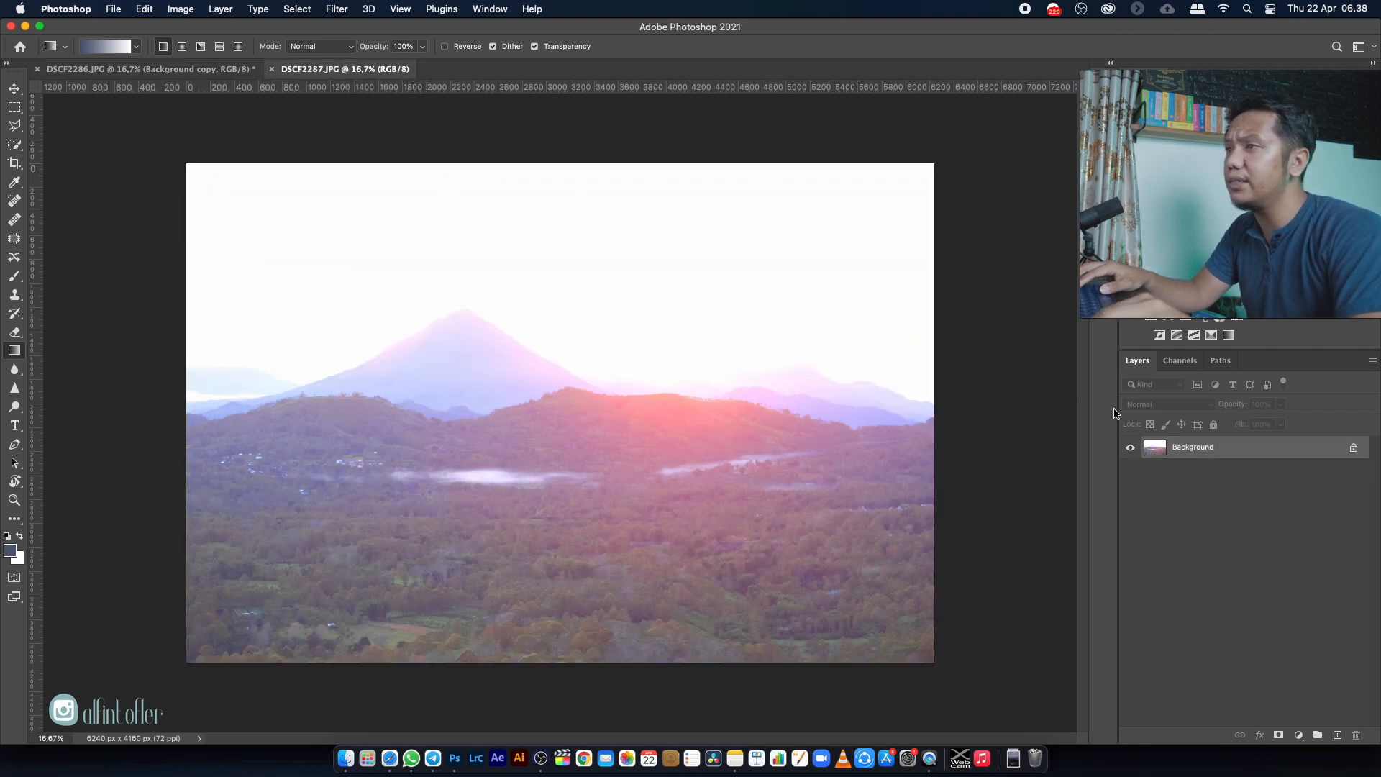
right_click(1178, 447)
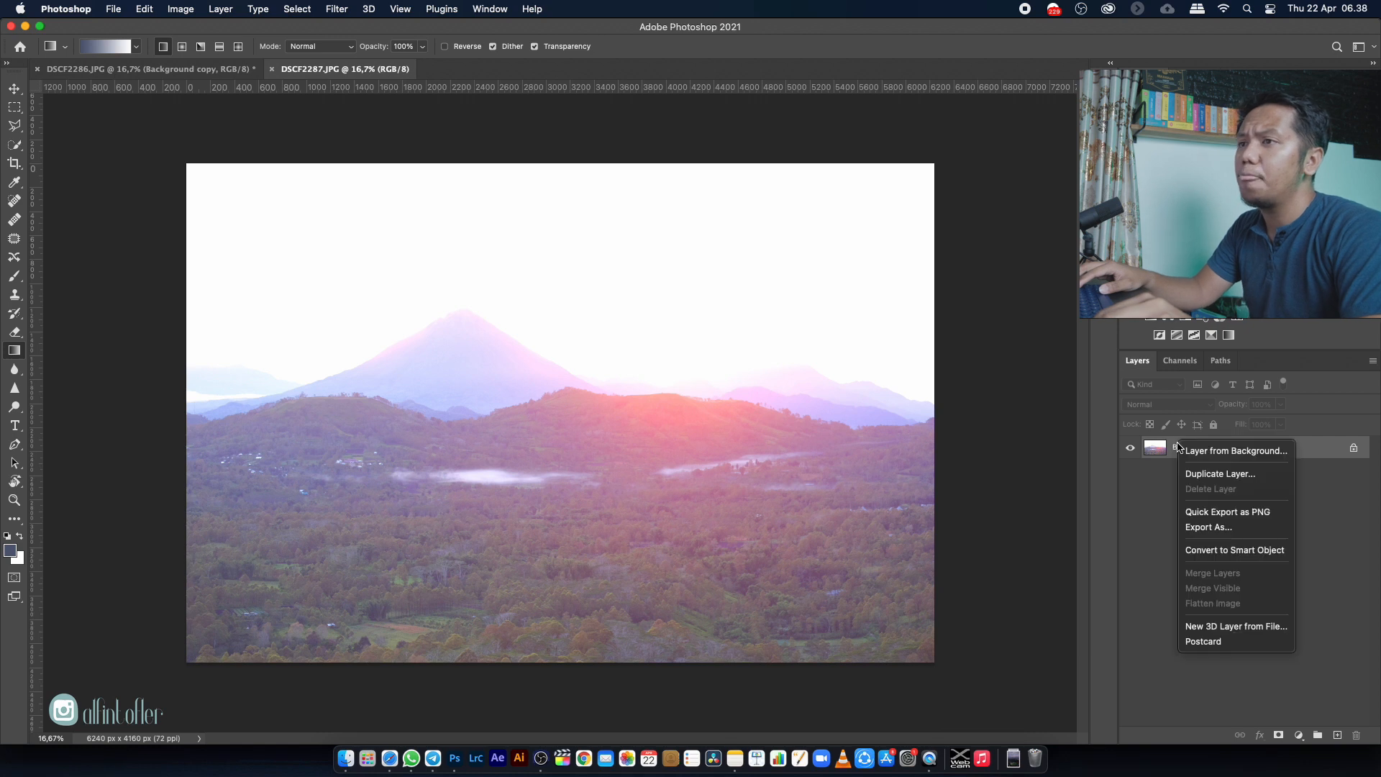
left_click(1202, 474)
left_click(696, 388)
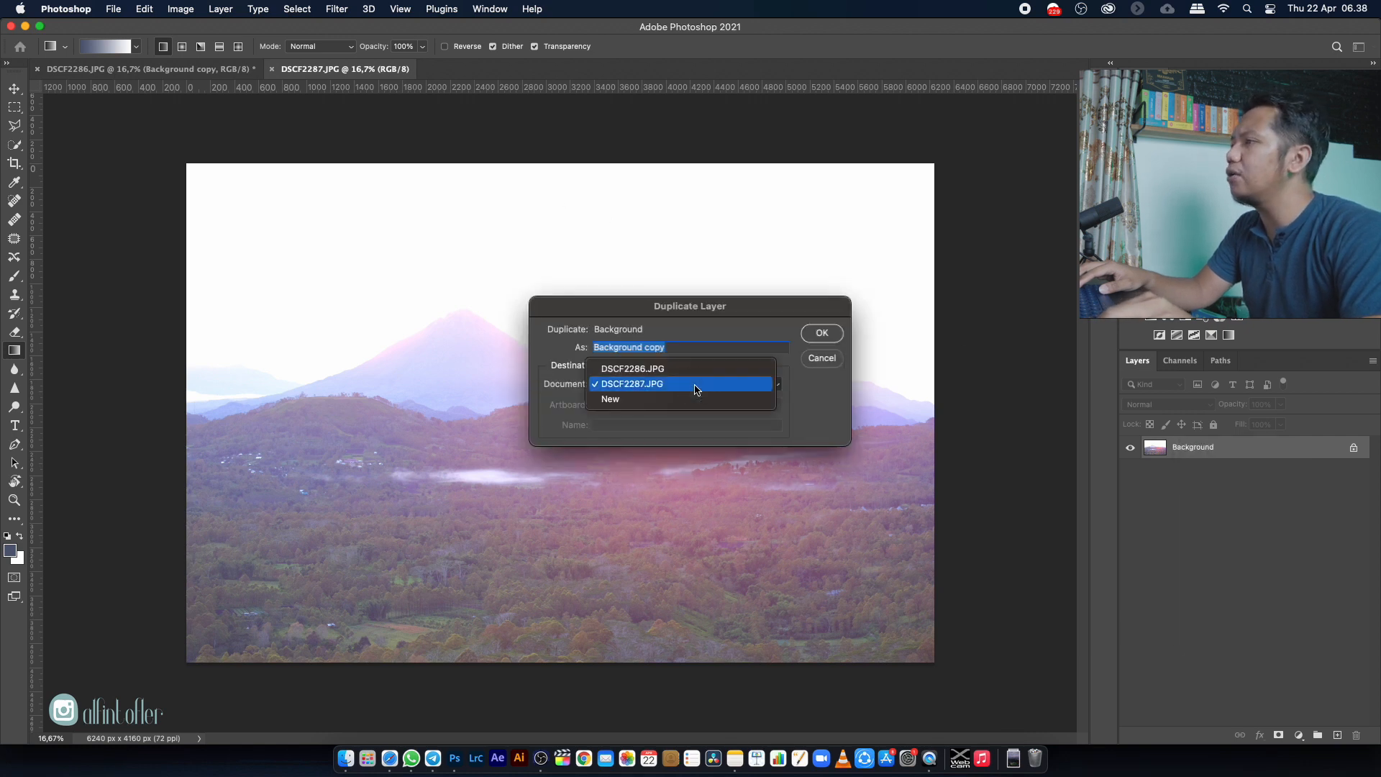
left_click(670, 366)
left_click(820, 338)
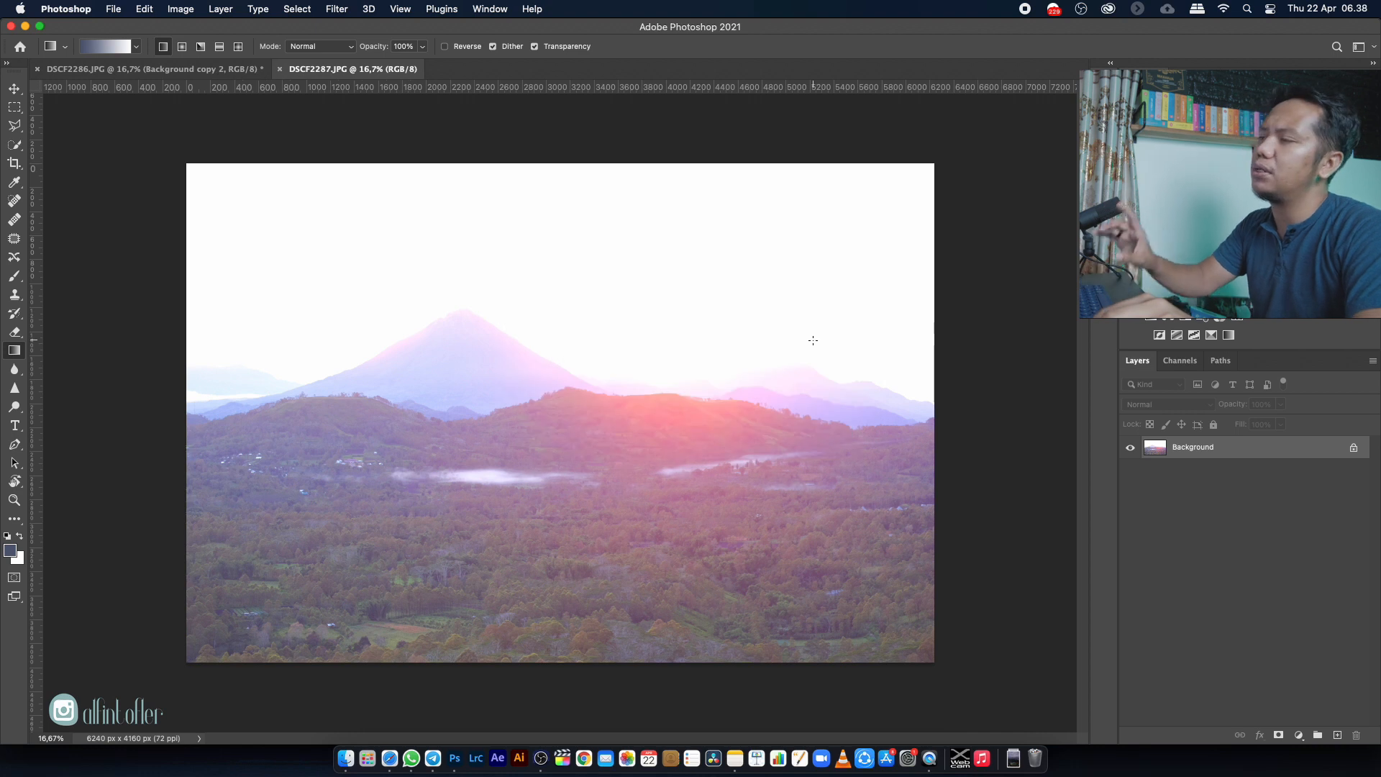
left_click(280, 69)
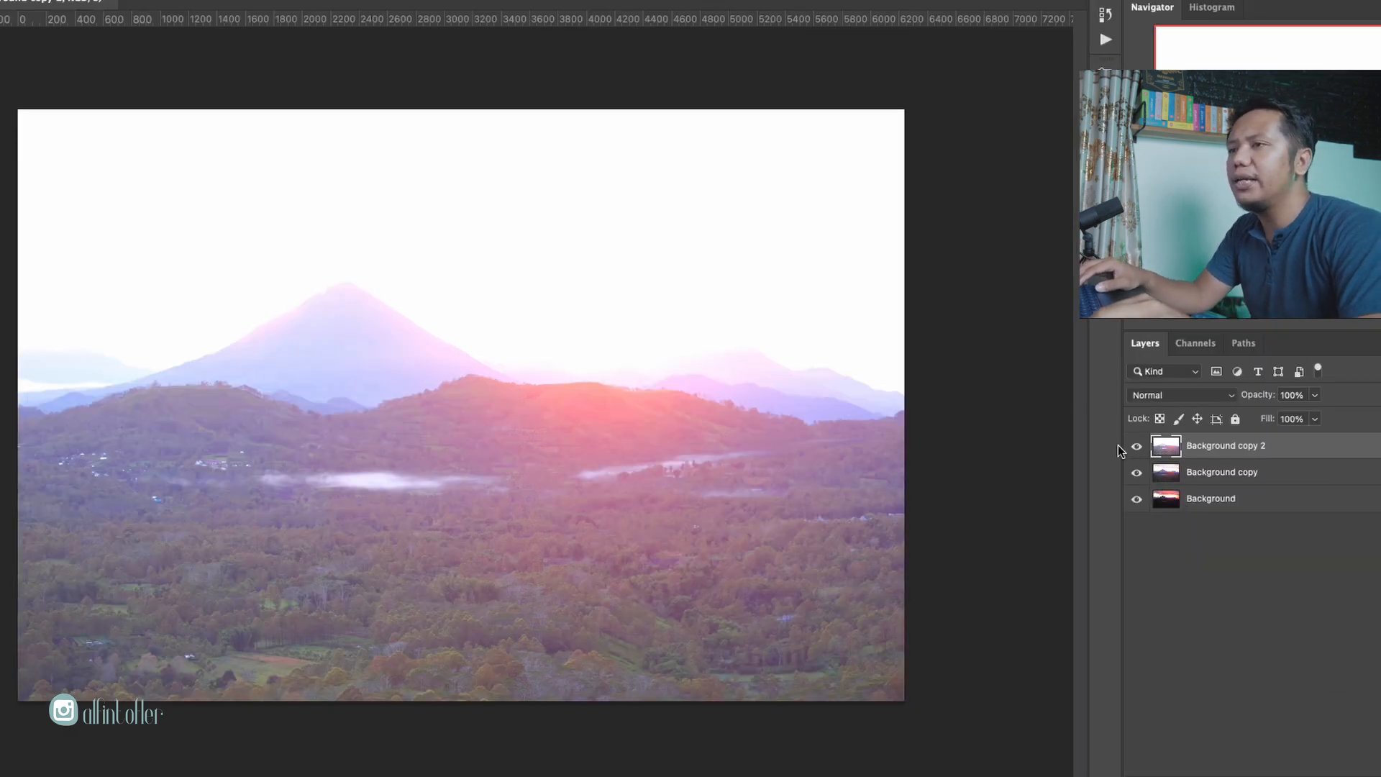
Step: Compare the three stacked exposures by repeatedly hiding and showing Background copy 2 and Background copy
left_click(1136, 446)
left_click(1137, 472)
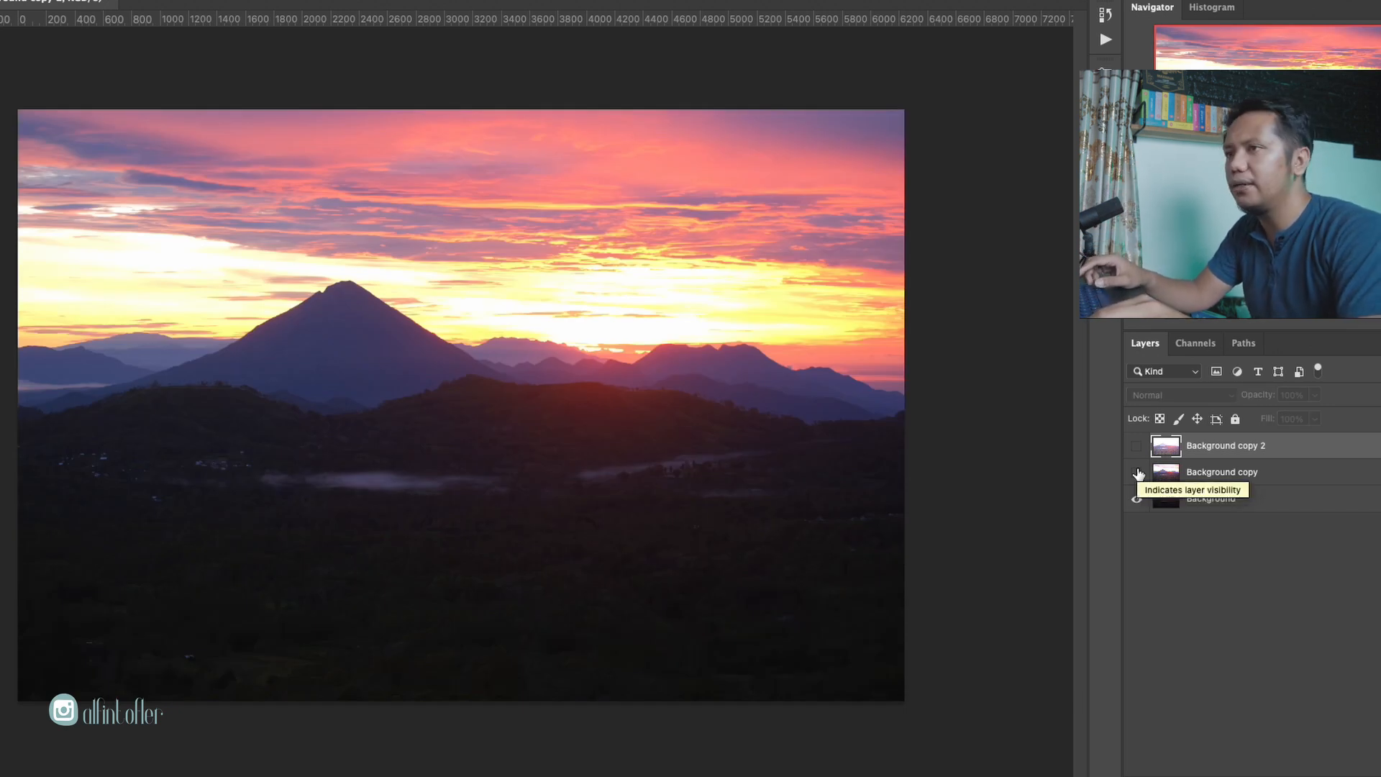
left_click(1137, 473)
left_click(1137, 446)
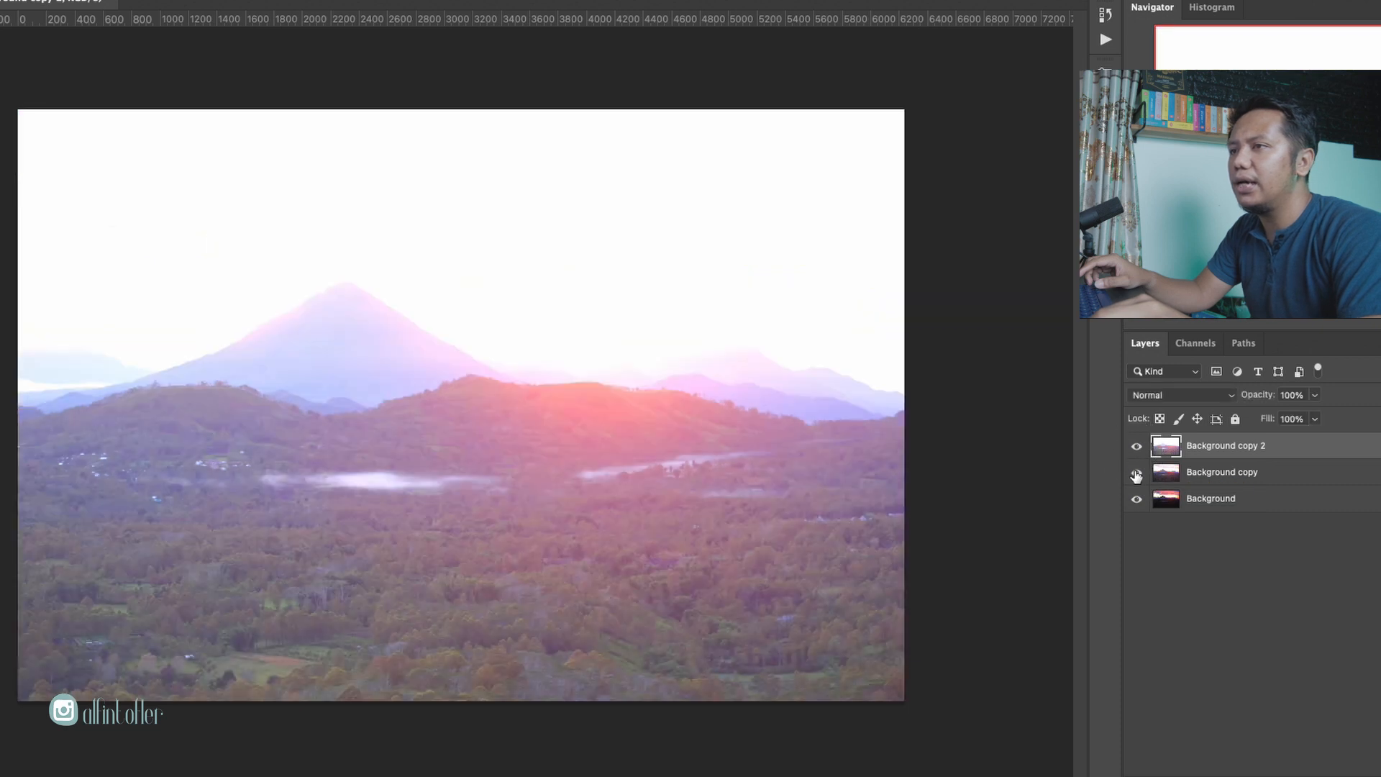
left_click(1136, 452)
left_click(1137, 452)
left_click(1139, 472)
left_click(1136, 451)
left_click(1130, 475)
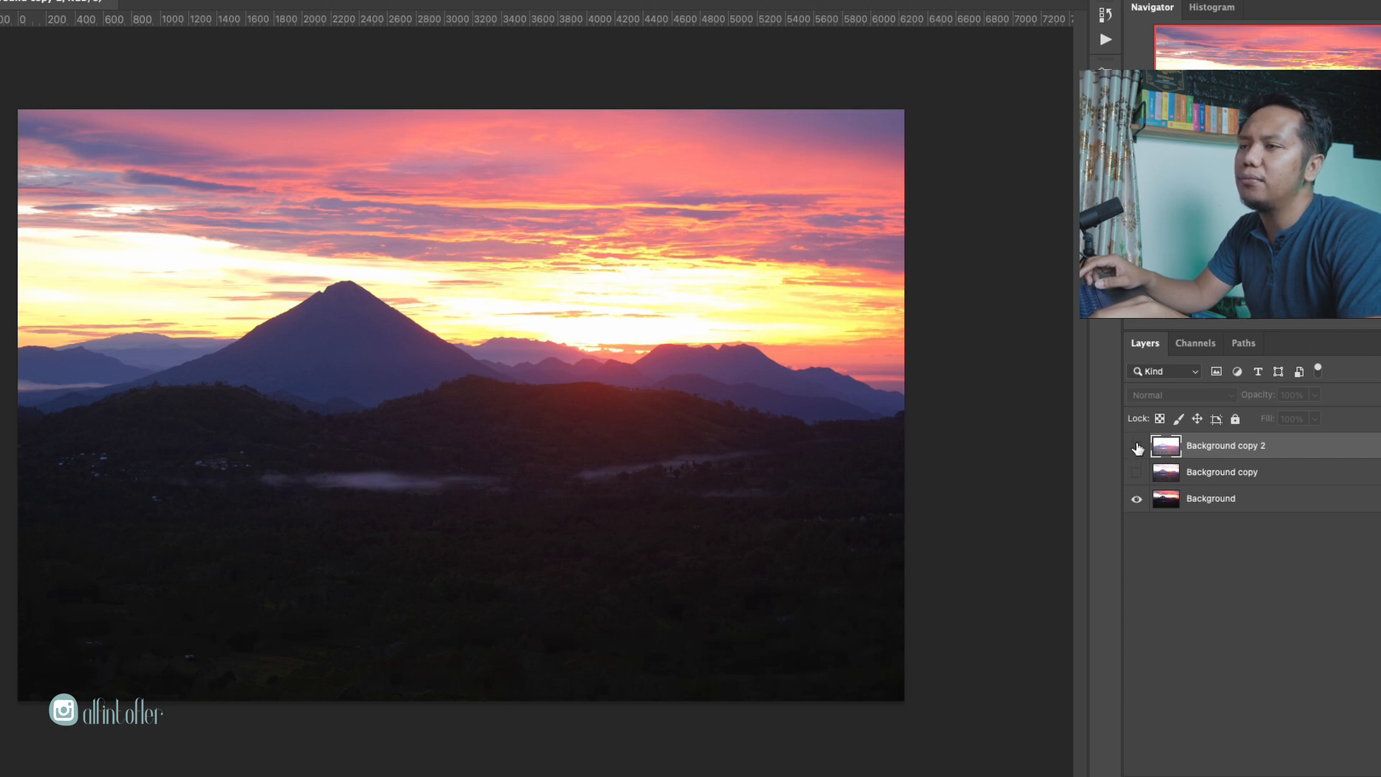
left_click(1137, 447)
left_click(1138, 472)
left_click(1138, 449)
left_click(1138, 473)
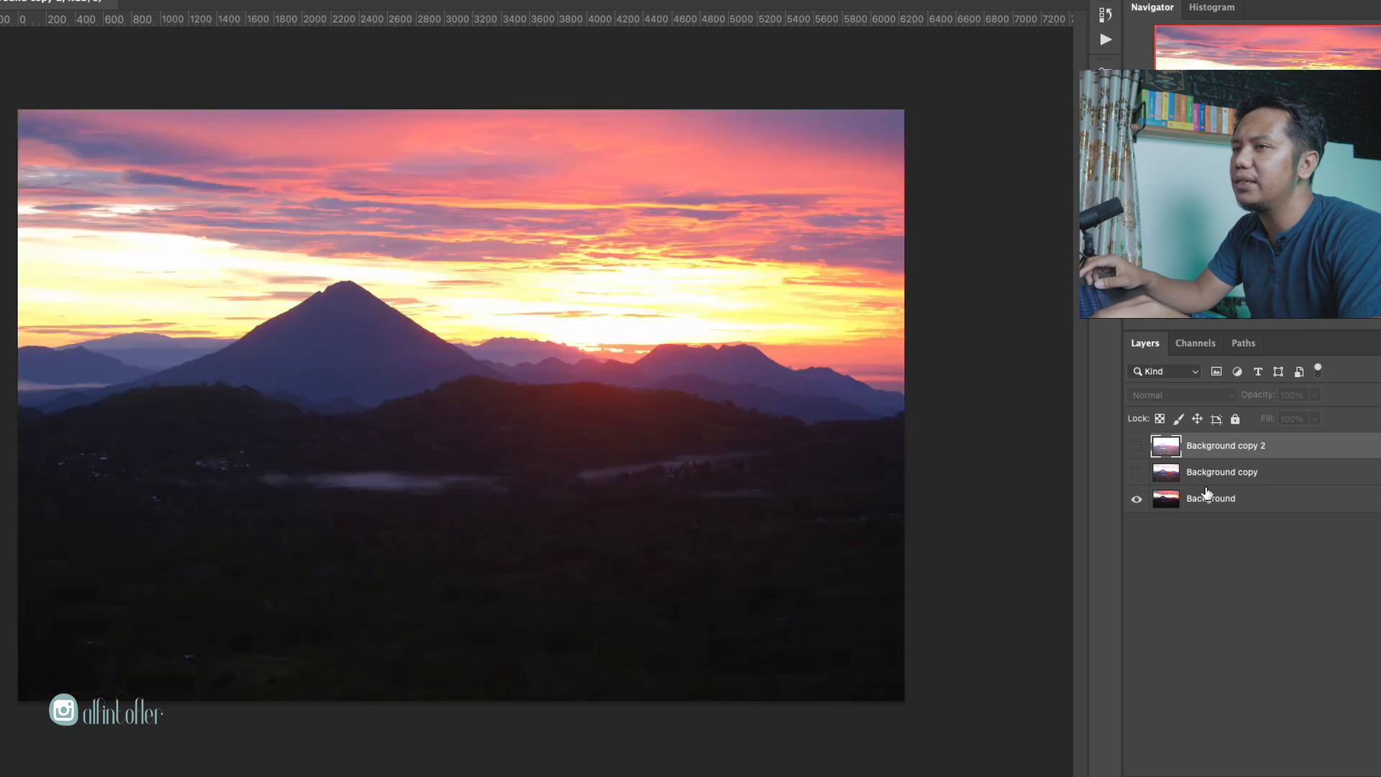
Step: Select the Background copy layer and make both it and Background copy 2 visible
left_click(1210, 479)
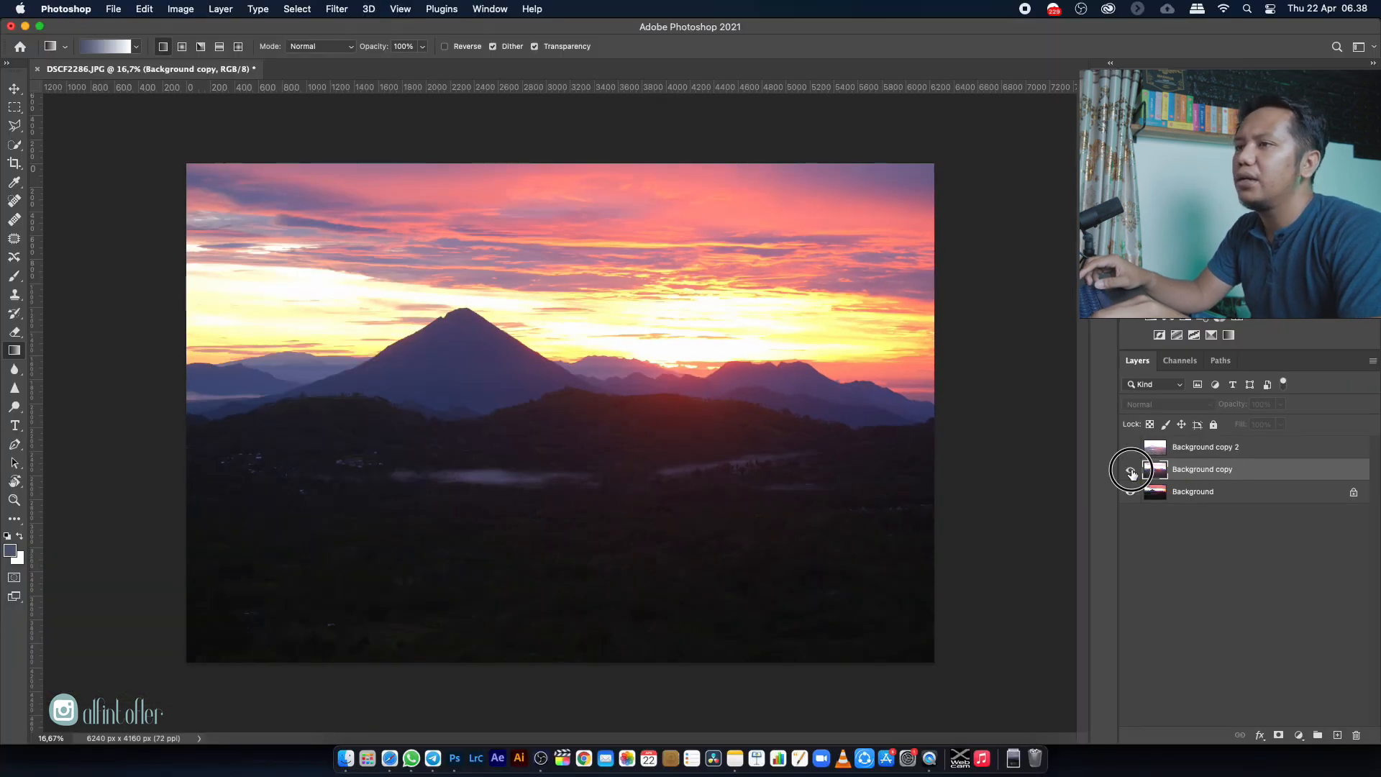
left_click(1136, 472)
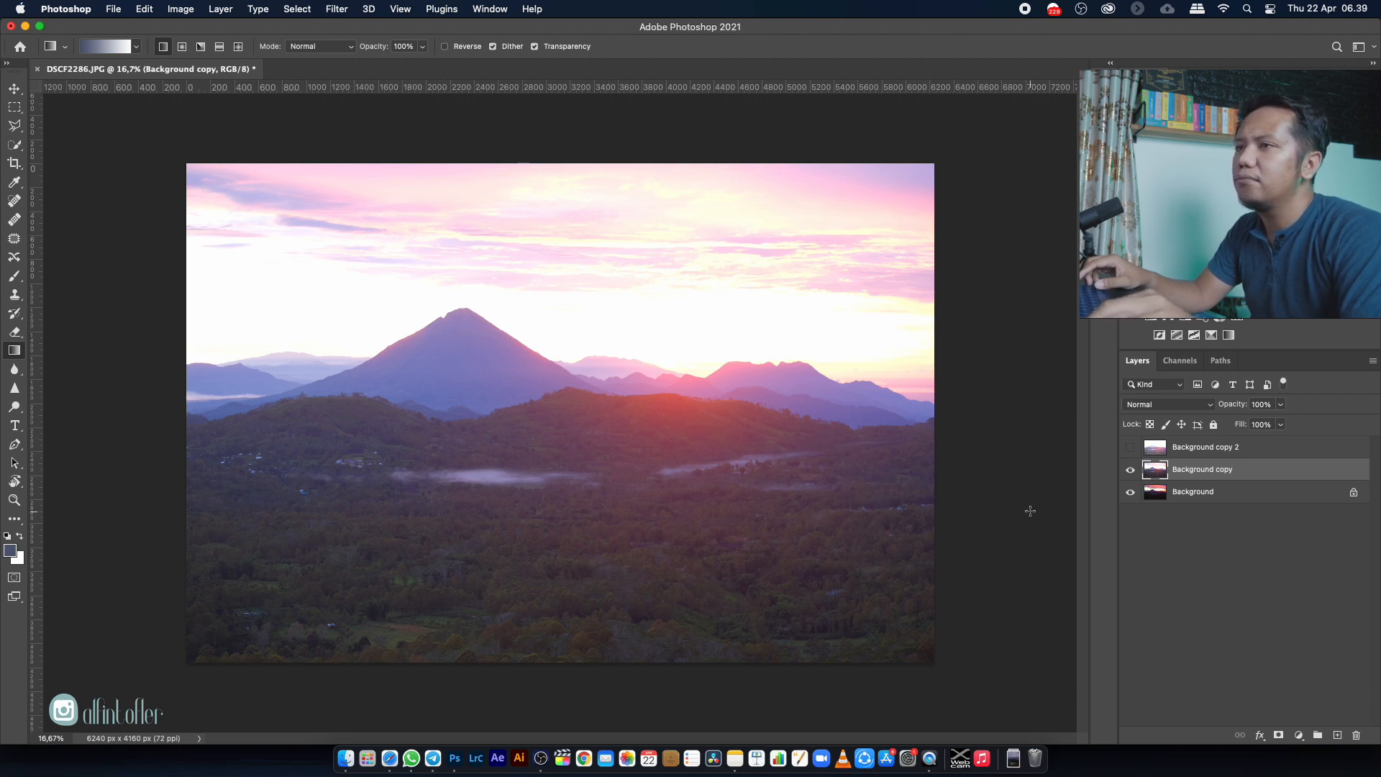
left_click(1132, 449)
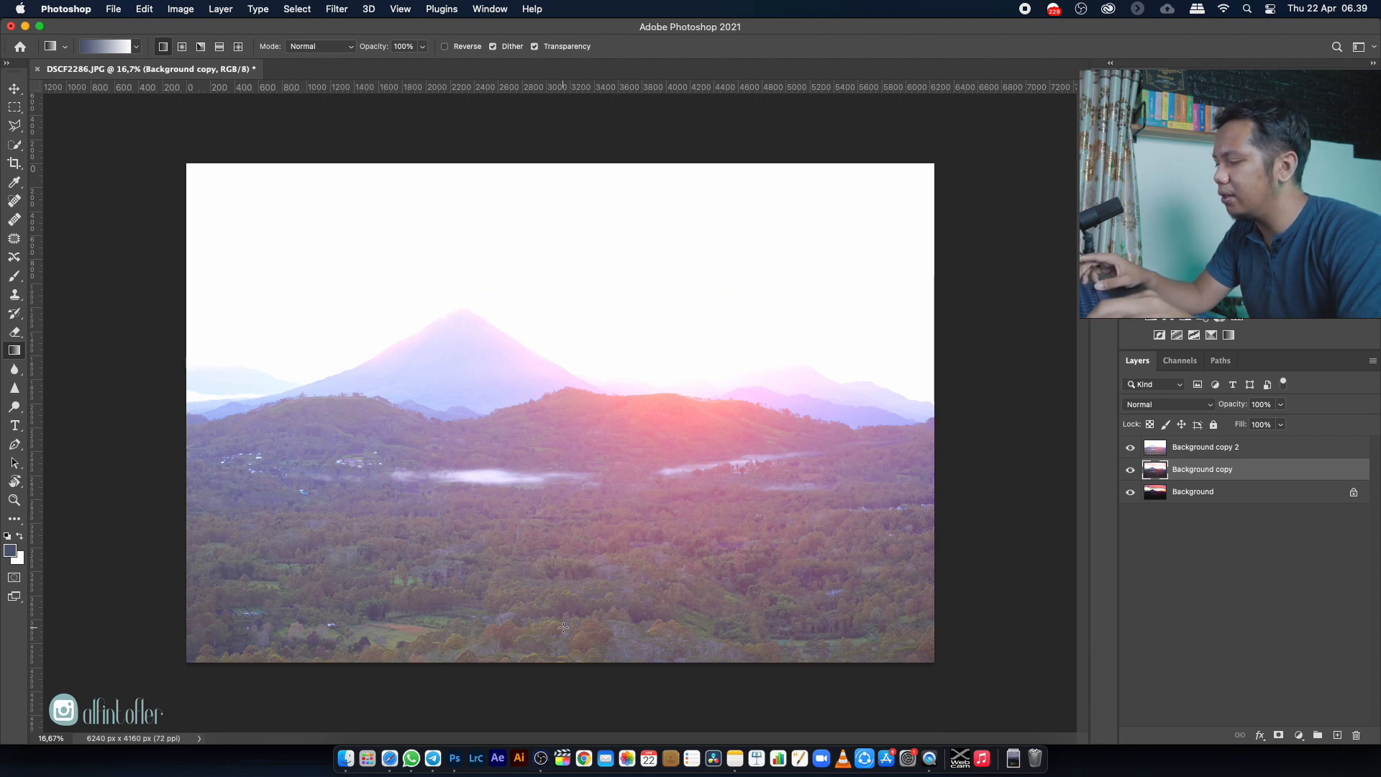
Step: Inspect the forest detail at 100% zoom, return to the whole image, and select the Background copy 2 layer
key("super+1")
left_click_drag(643, 507, 647, 499)
scroll(647, 498, "down", 10)
scroll(715, 499, "left", 5)
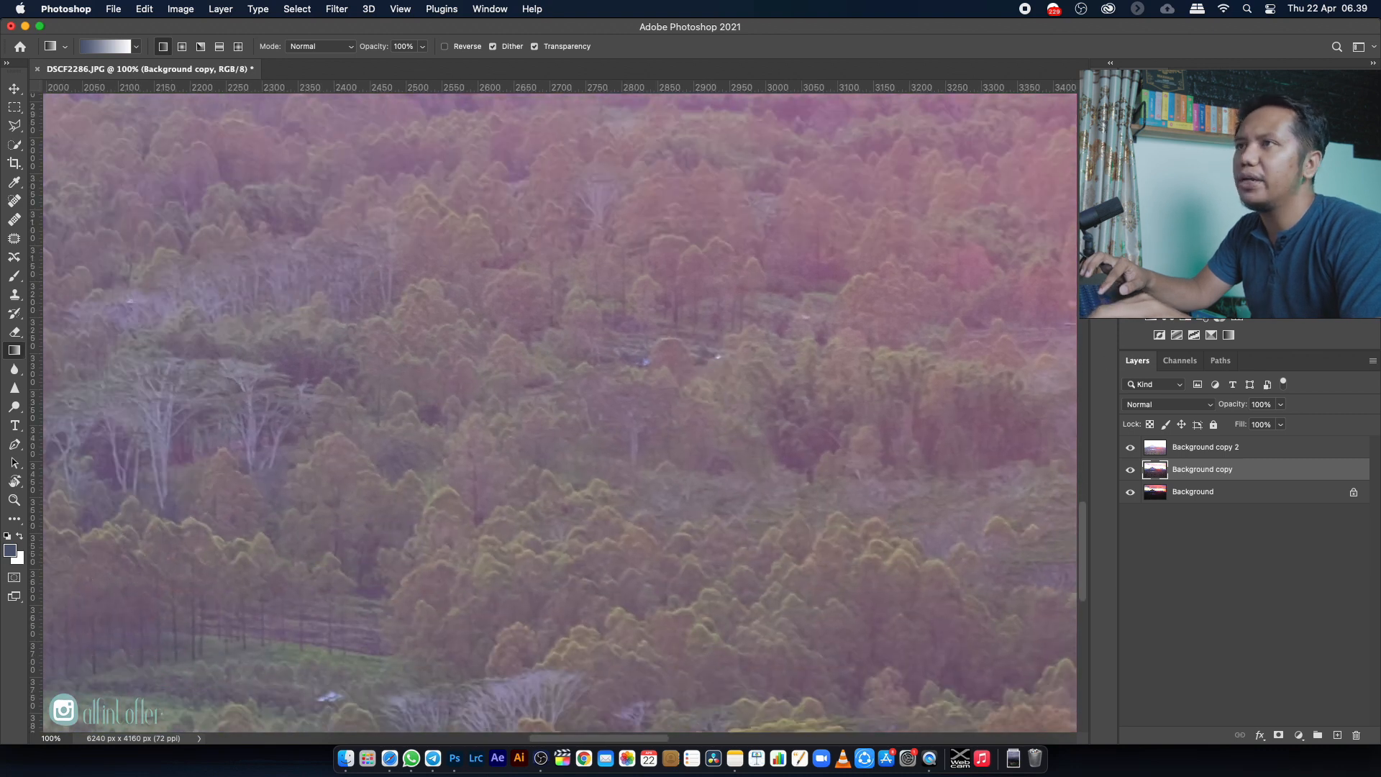
key("super+0")
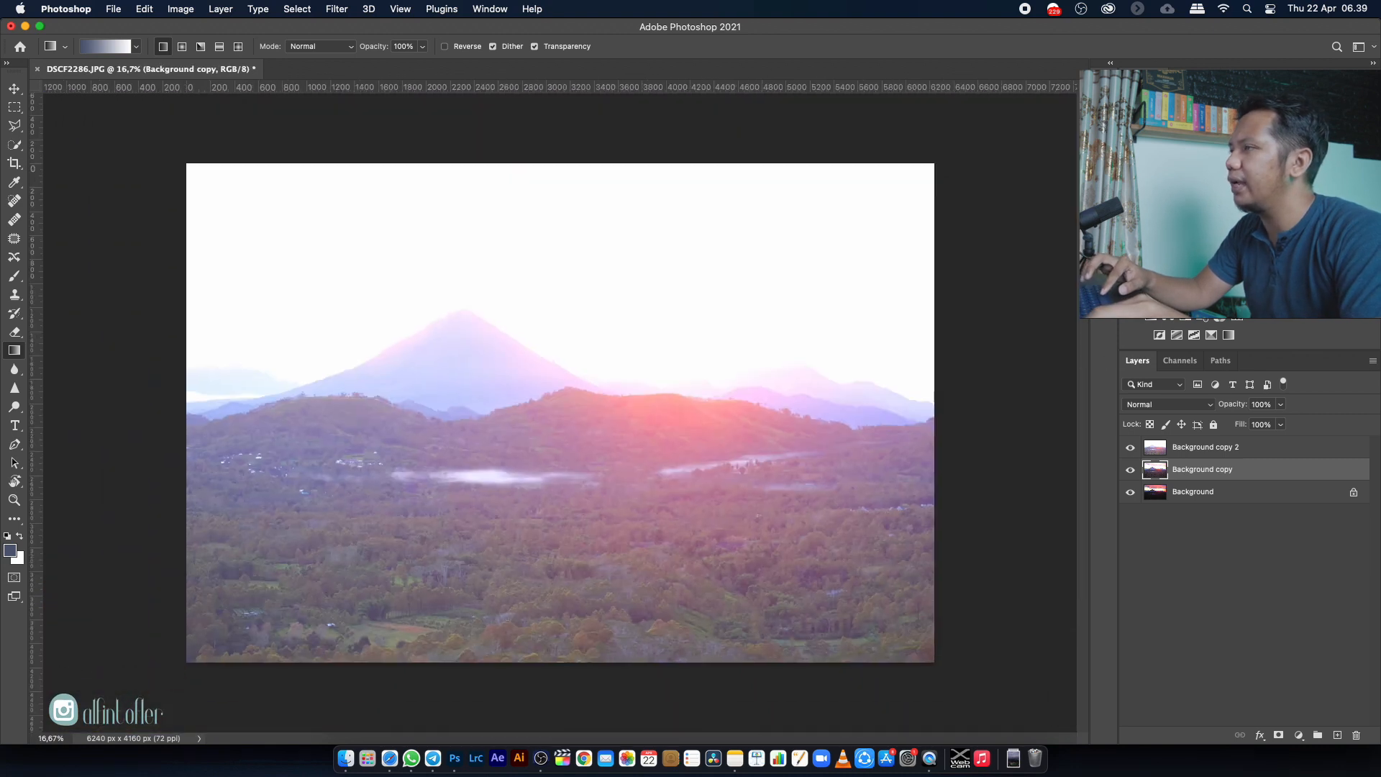
key("super+minus")
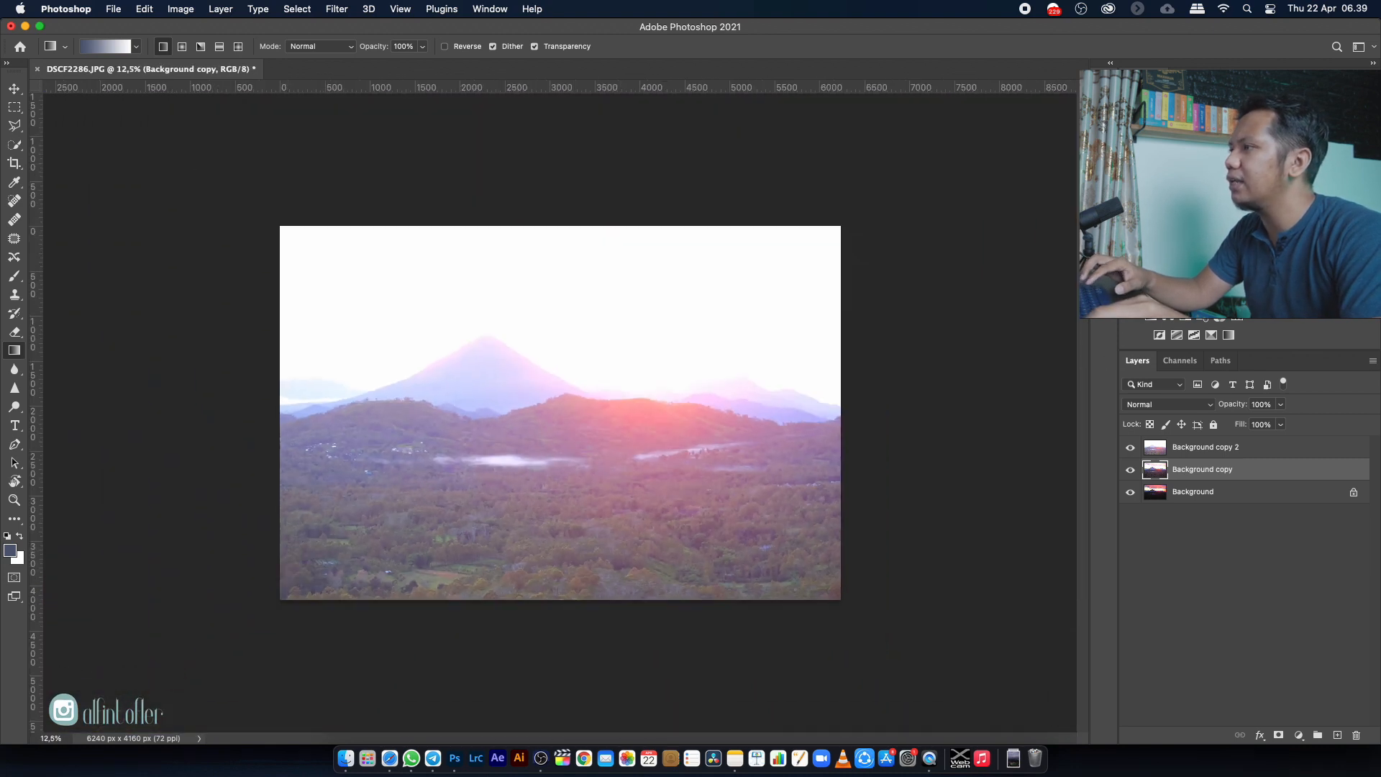
left_click(1221, 453)
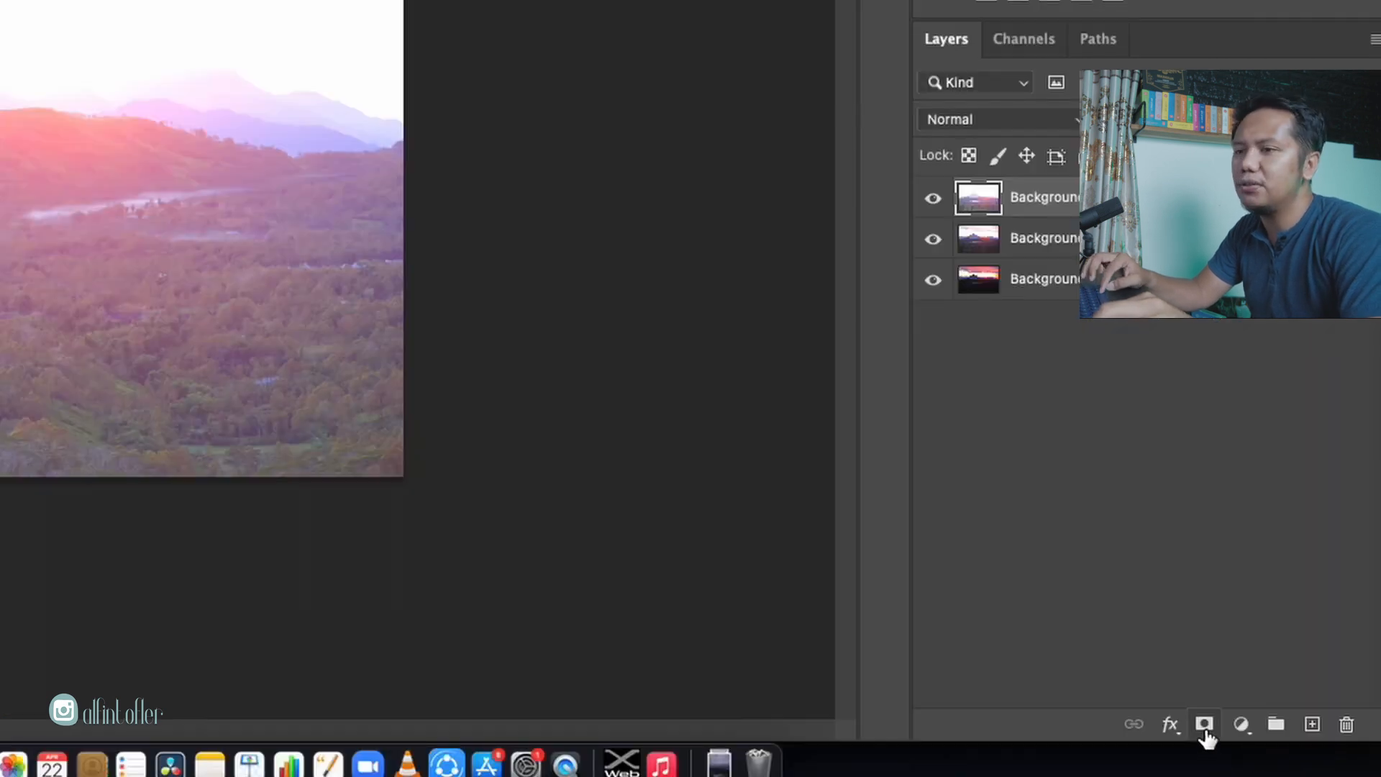
left_click(1205, 733)
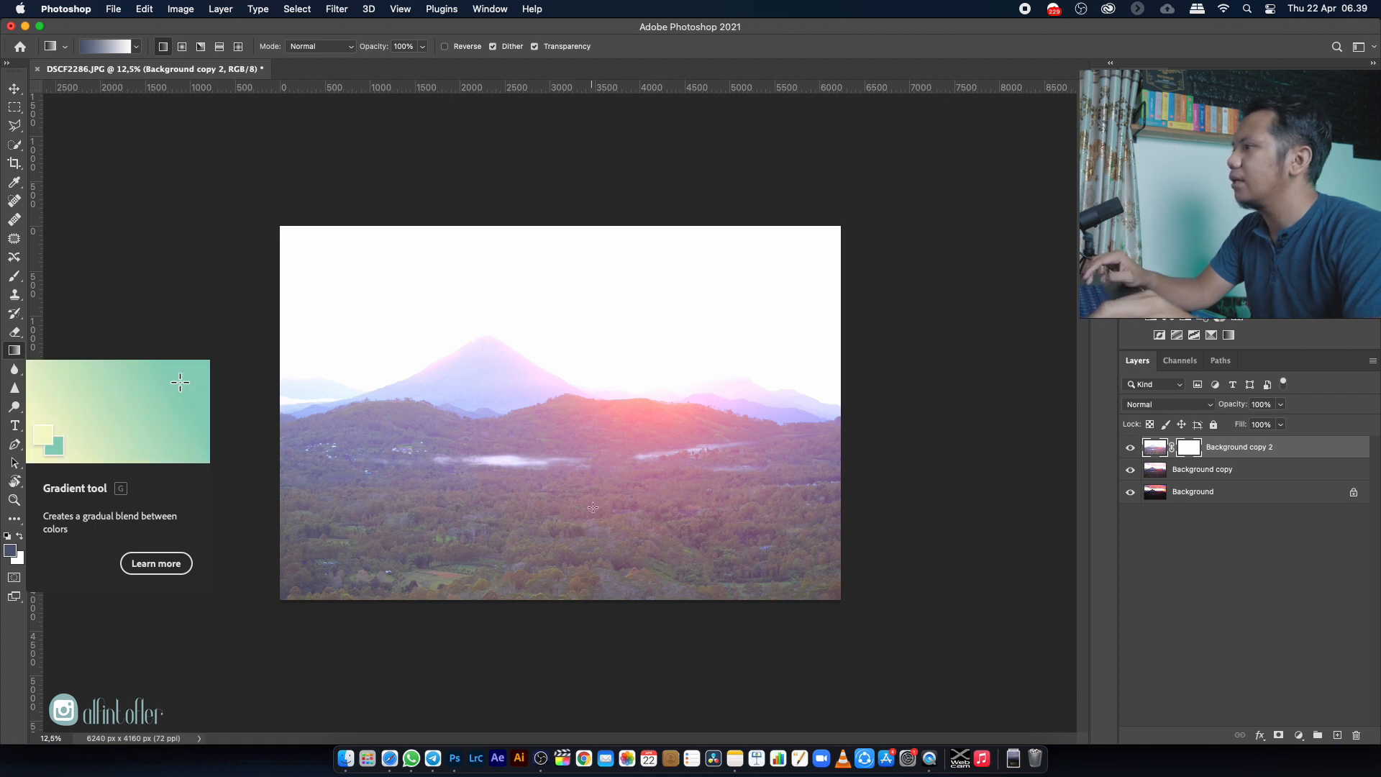
key("g")
left_click_drag(574, 444, 567, 350)
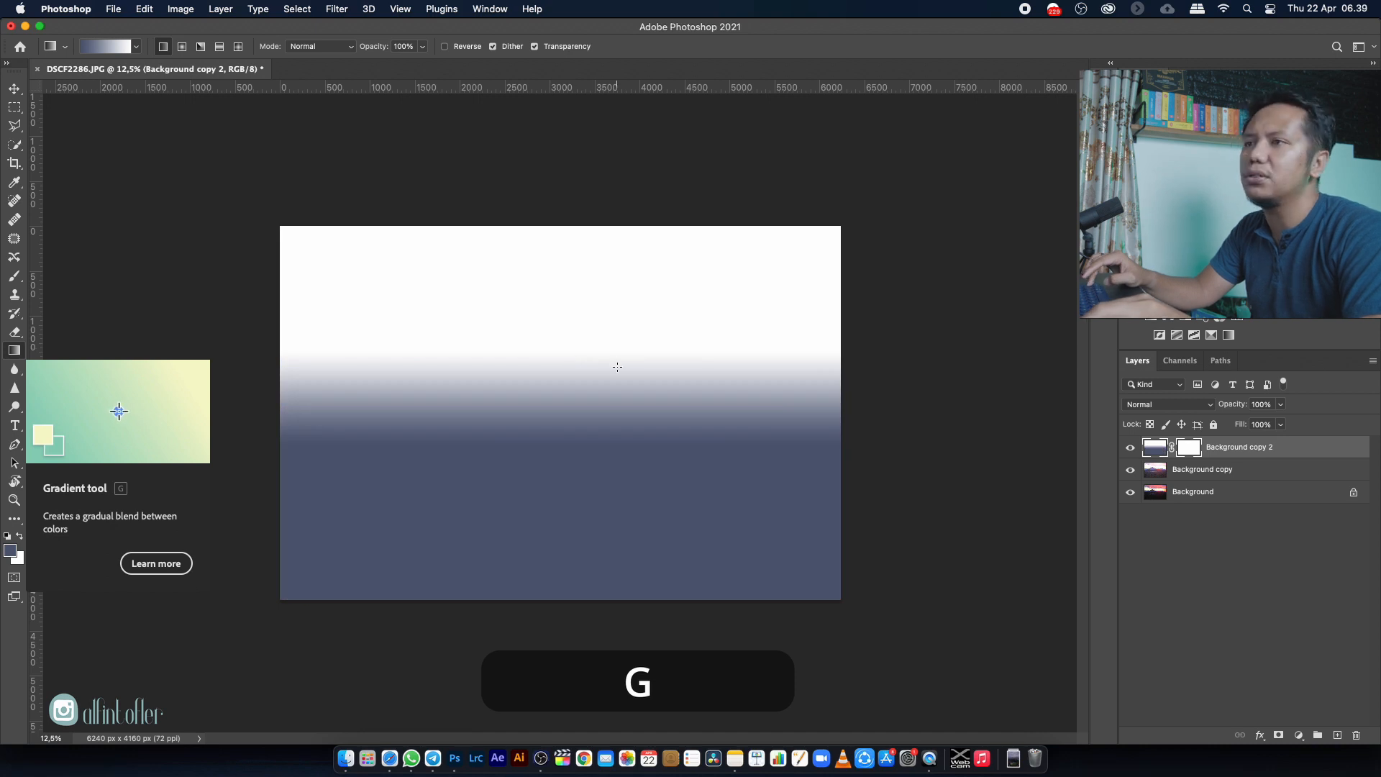
key("super+z")
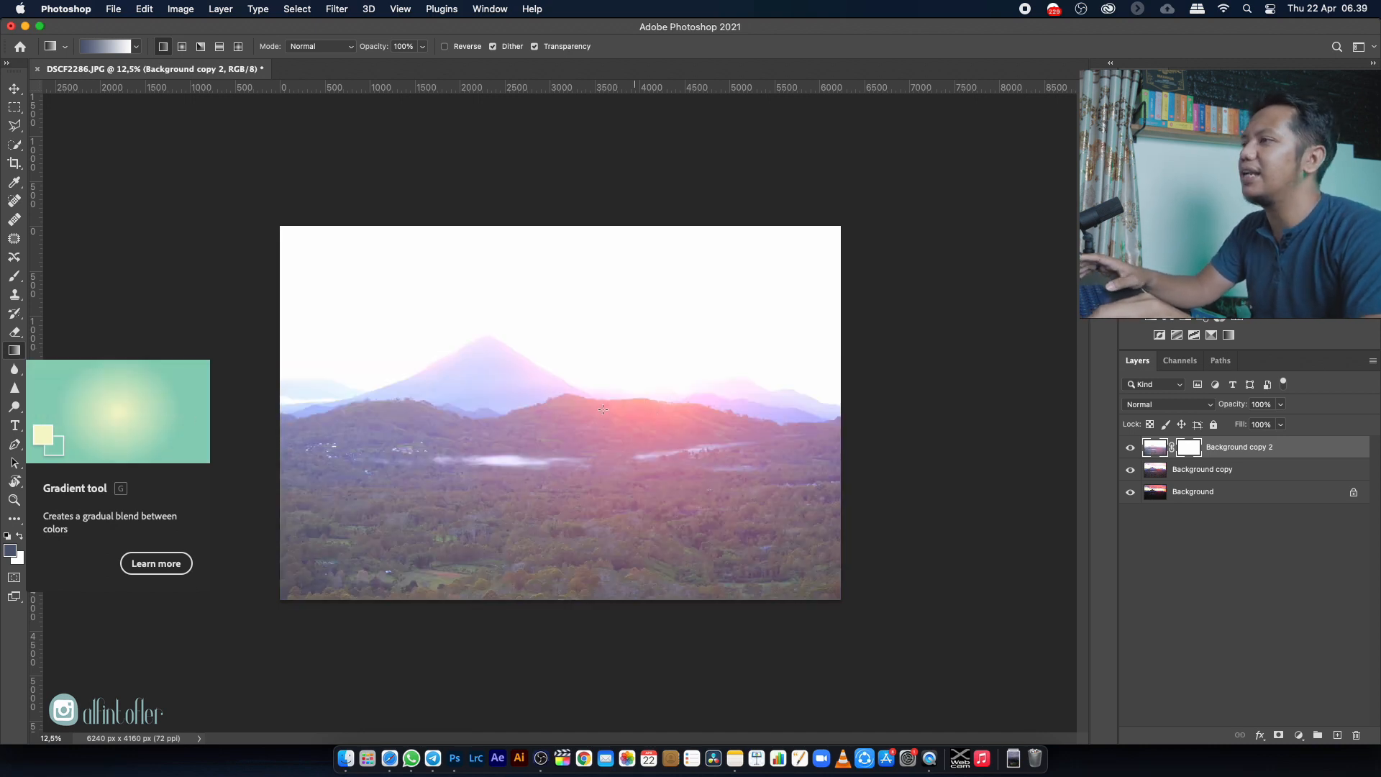
left_click(1185, 446)
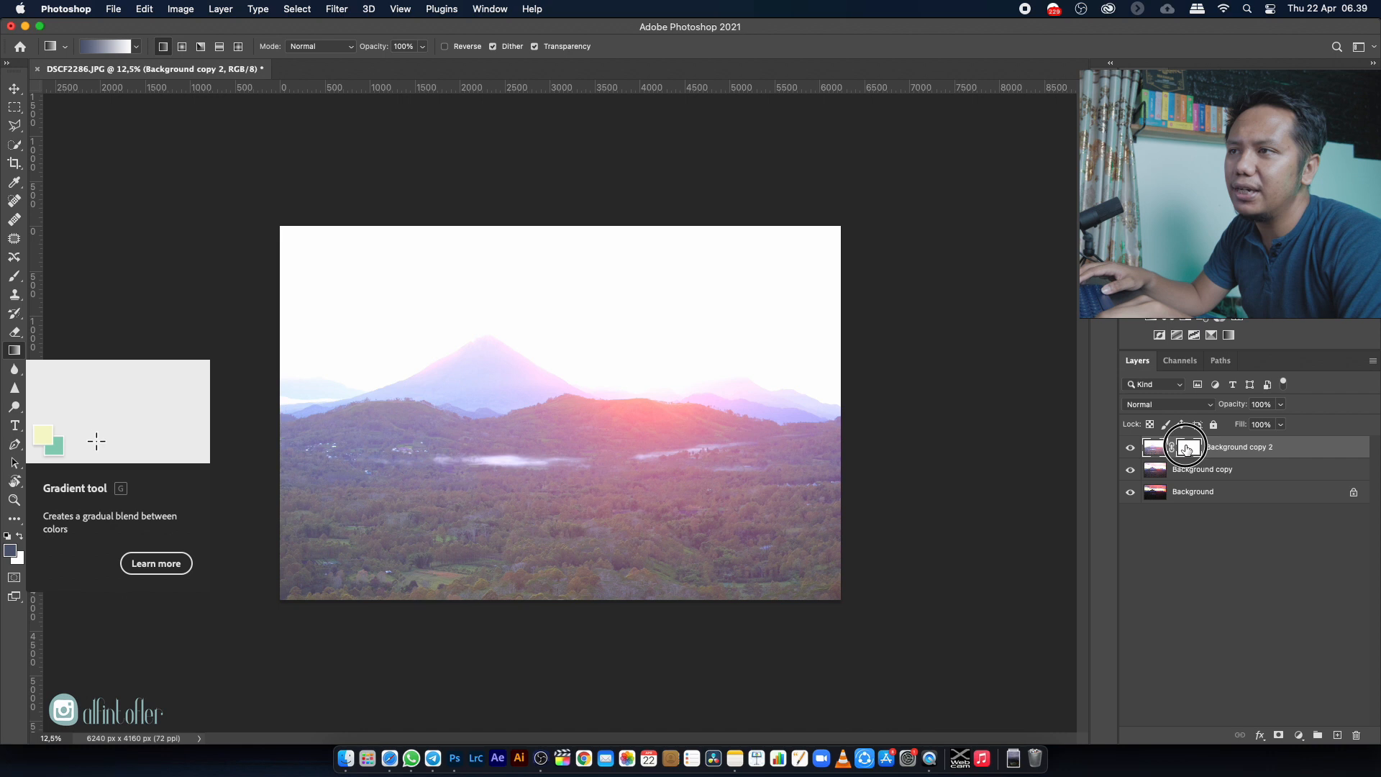
left_click(1194, 471)
left_click(1187, 453)
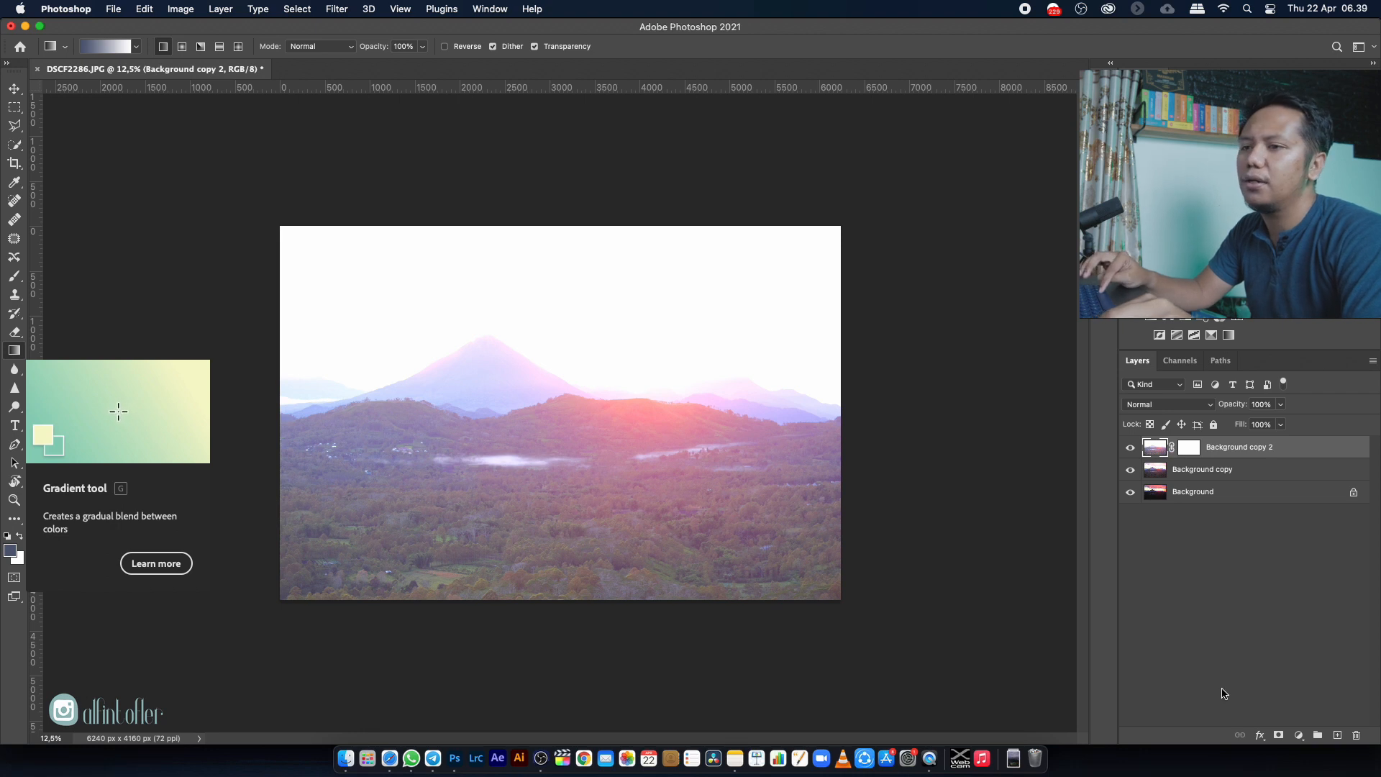
key("super+z")
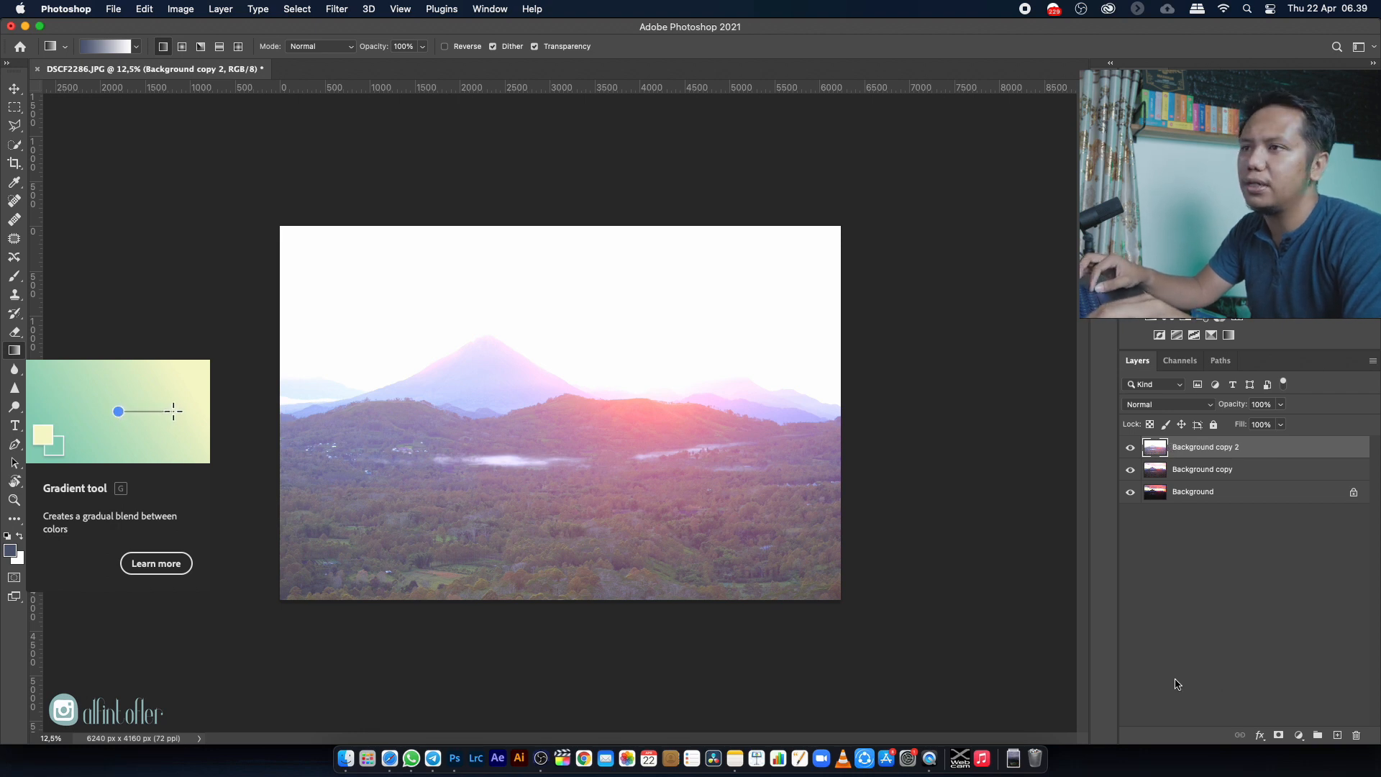
Step: Add a layer mask to Background copy 2 and draw a short white-to-black linear gradient upward across the horizon to hide its sky
left_click(1278, 735)
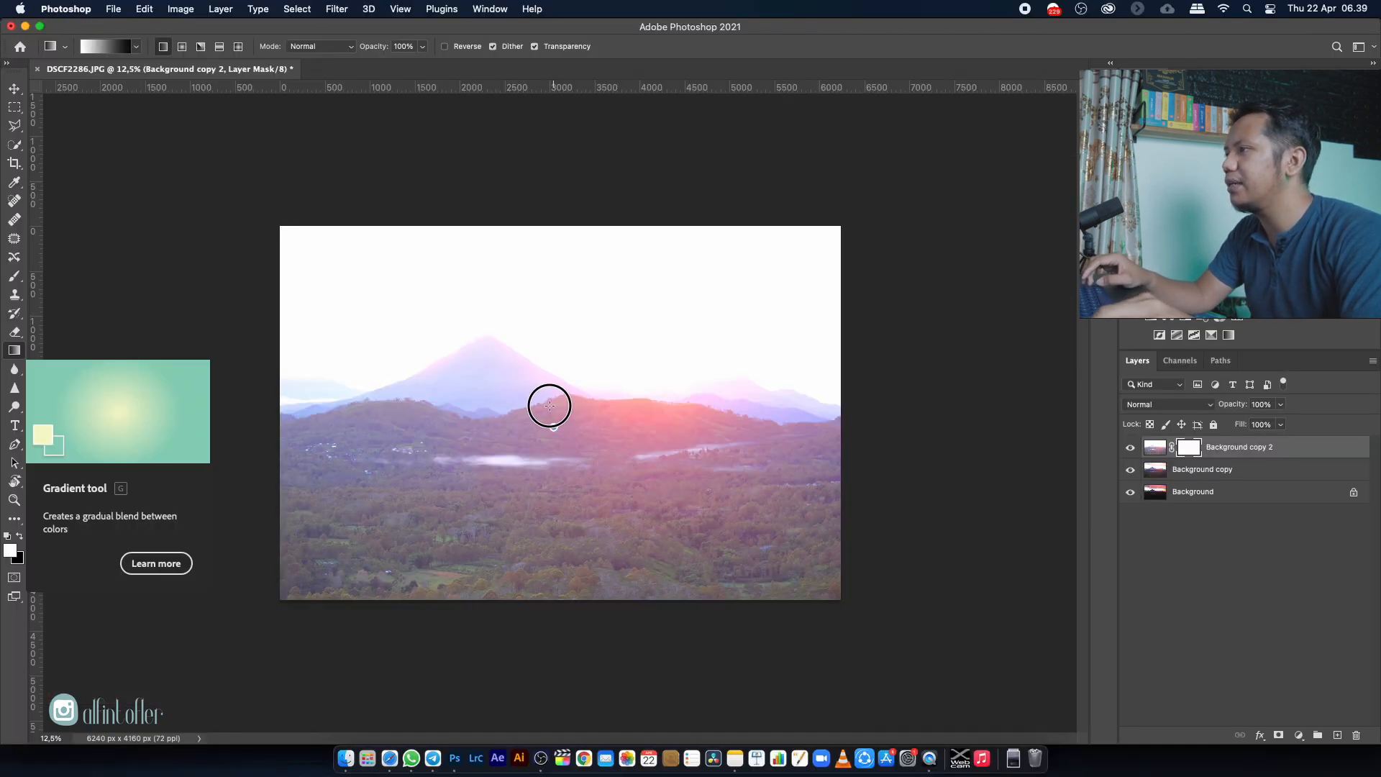
left_click_drag(549, 406, 552, 355)
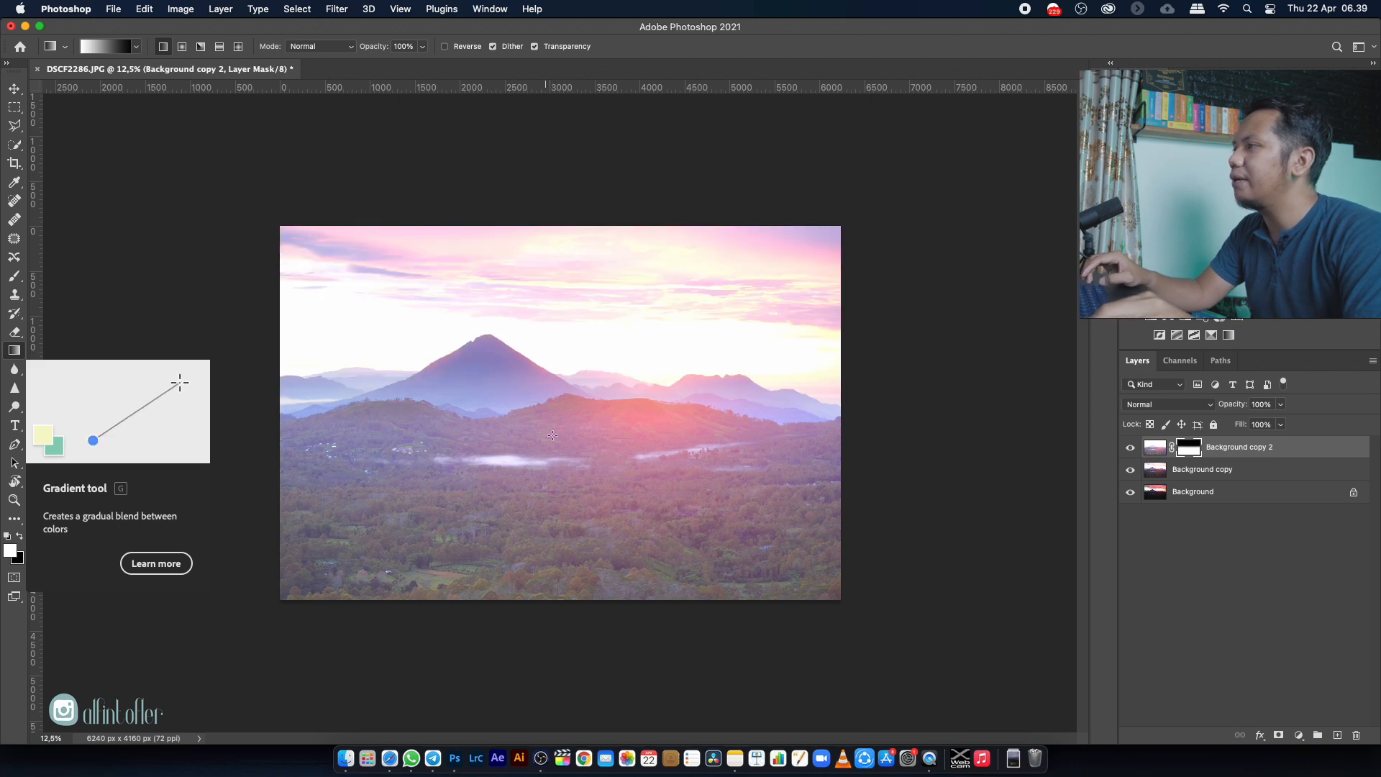
Step: Try a longer upward gradient and a slightly tilted one on the Background copy 2 mask, and undo the tilted one
left_click_drag(558, 468, 567, 332)
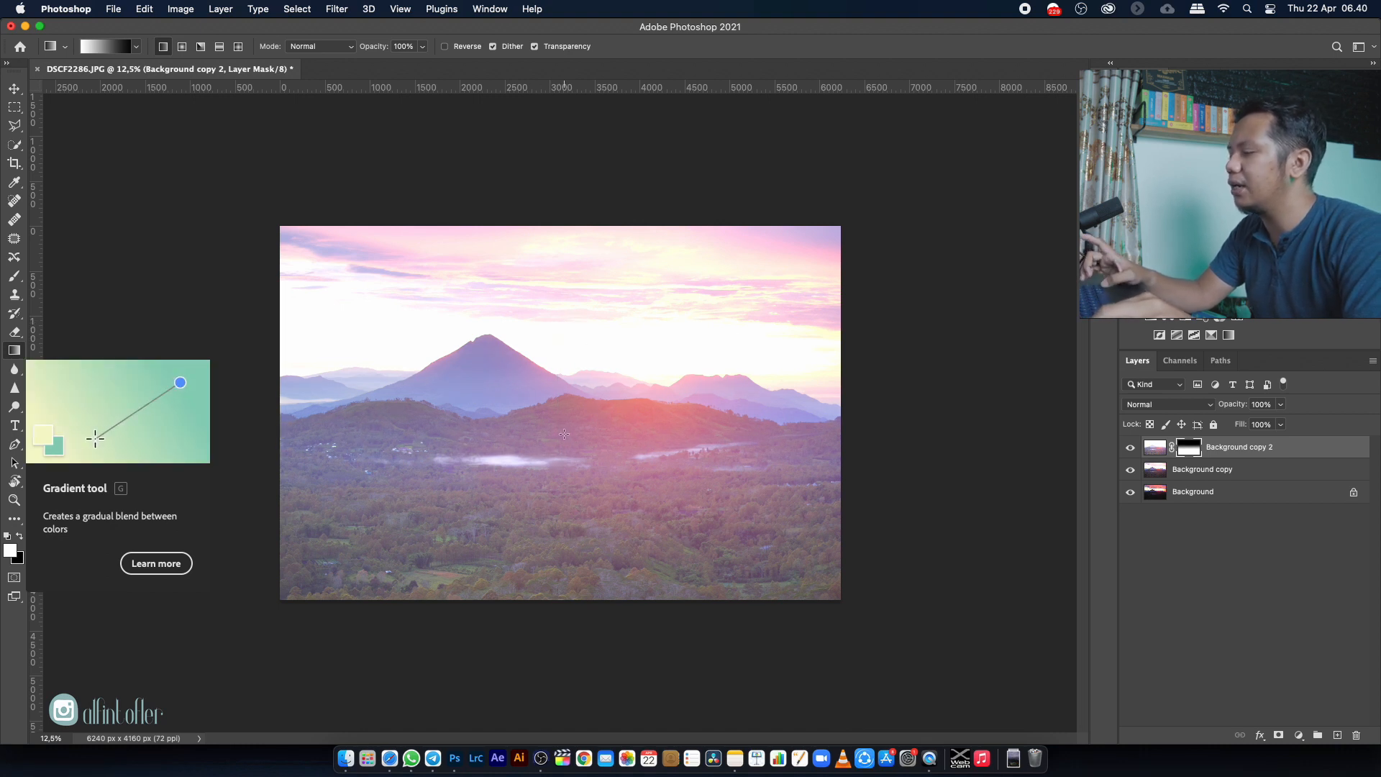
left_click_drag(564, 435, 558, 346)
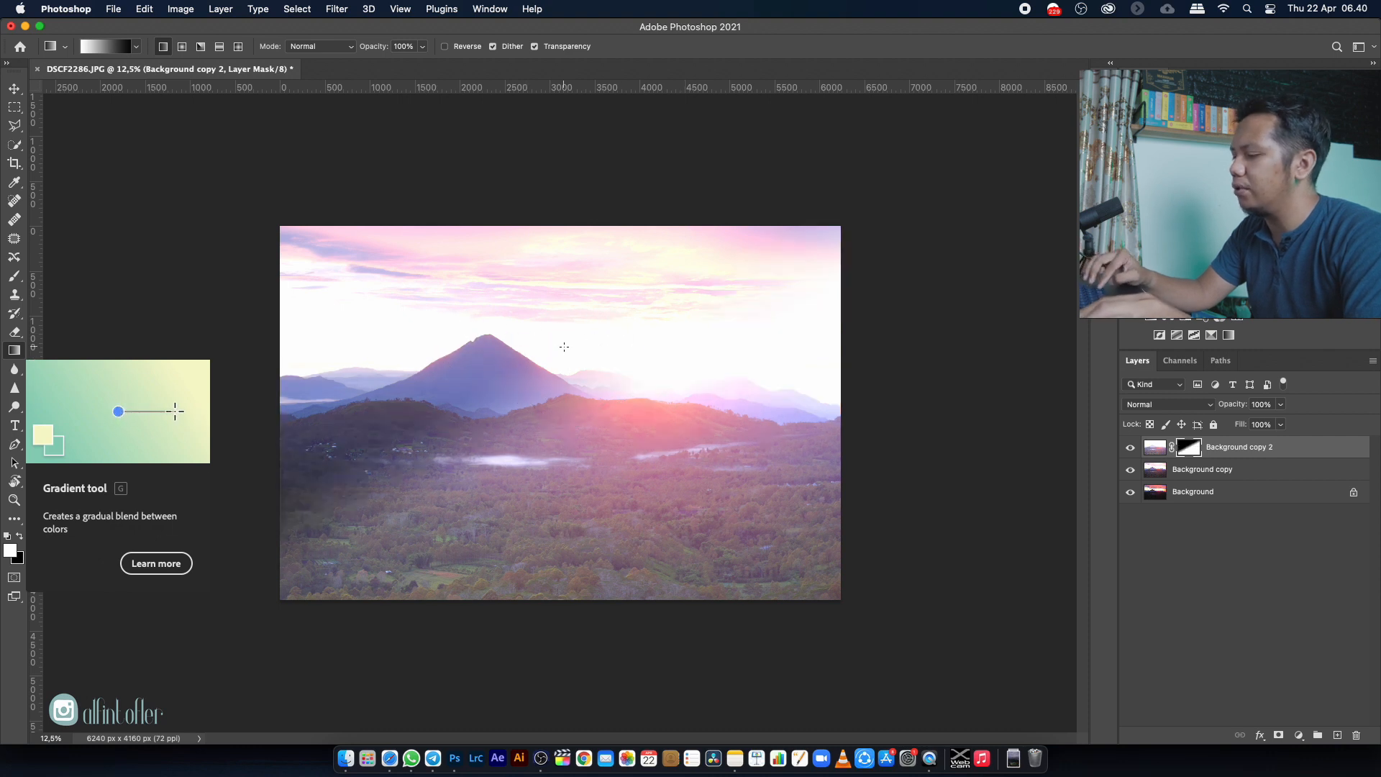
key("super+z")
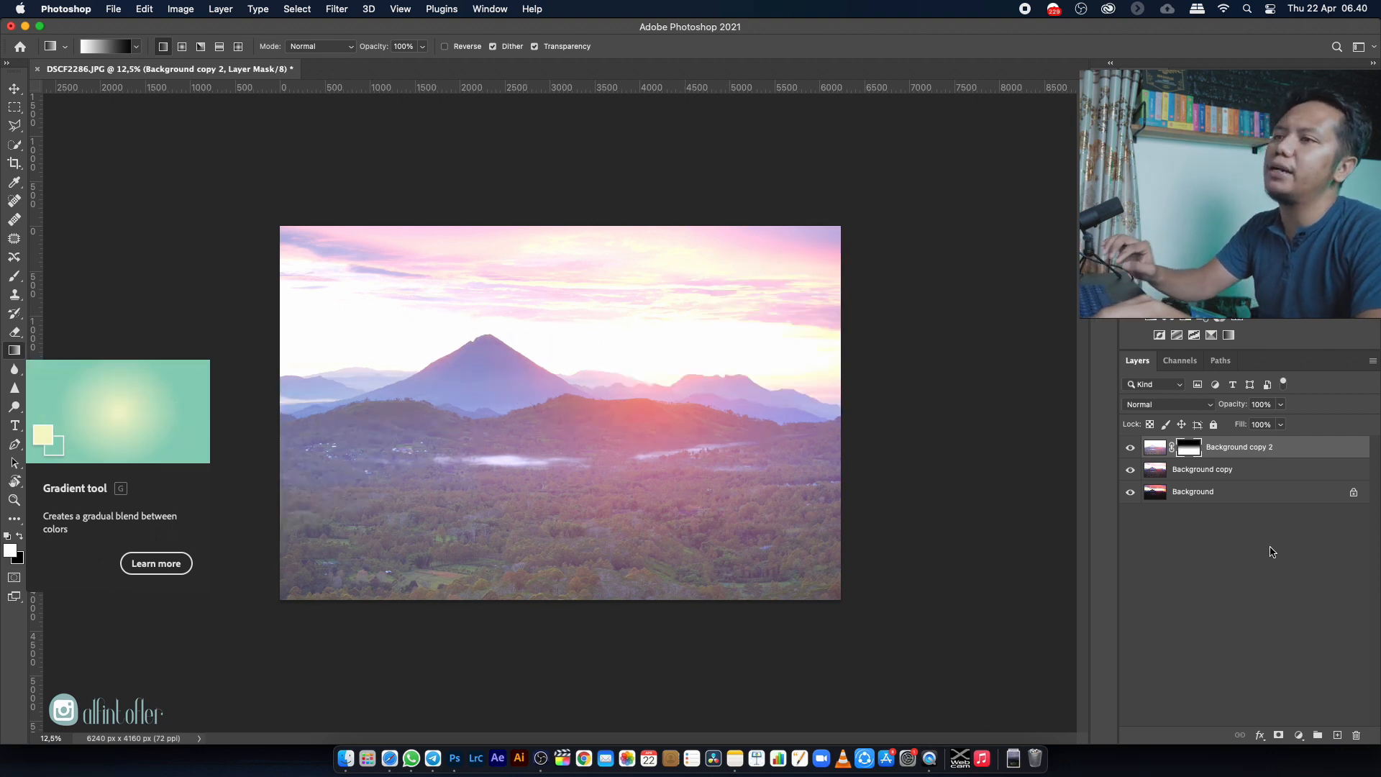
Step: With Background copy temporarily hidden, redraw the white-to-black gradient on the Background copy 2 mask from the forest up to the horizon
left_click(1131, 472)
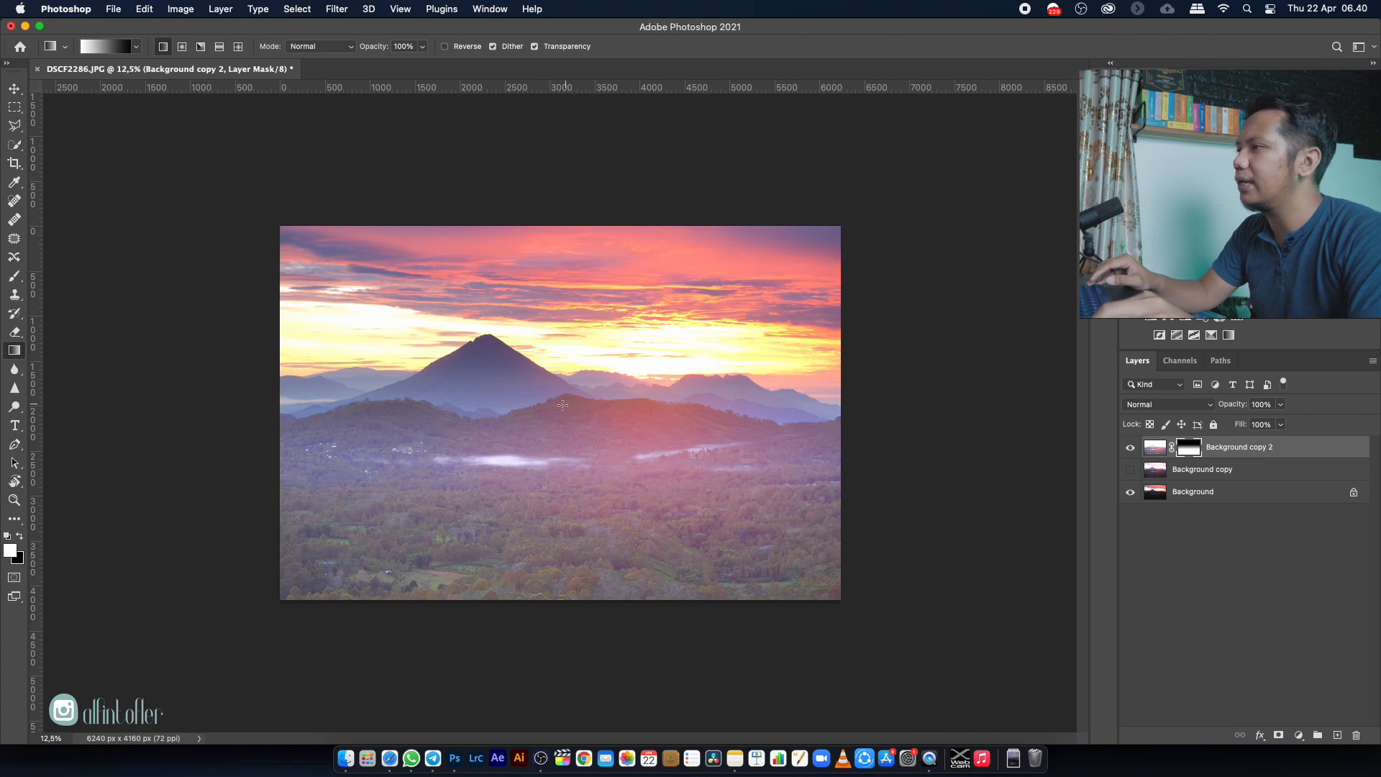
left_click_drag(558, 492, 545, 368)
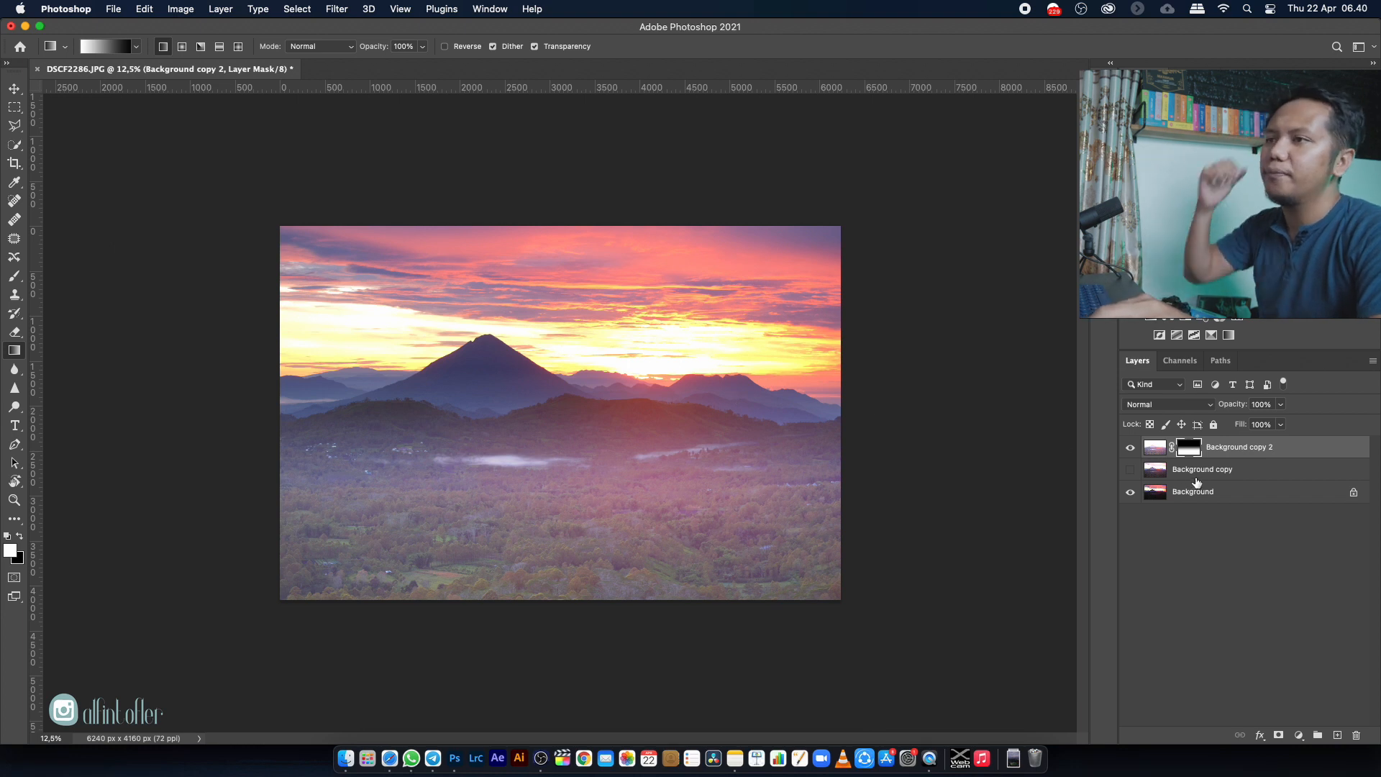
left_click(1130, 470)
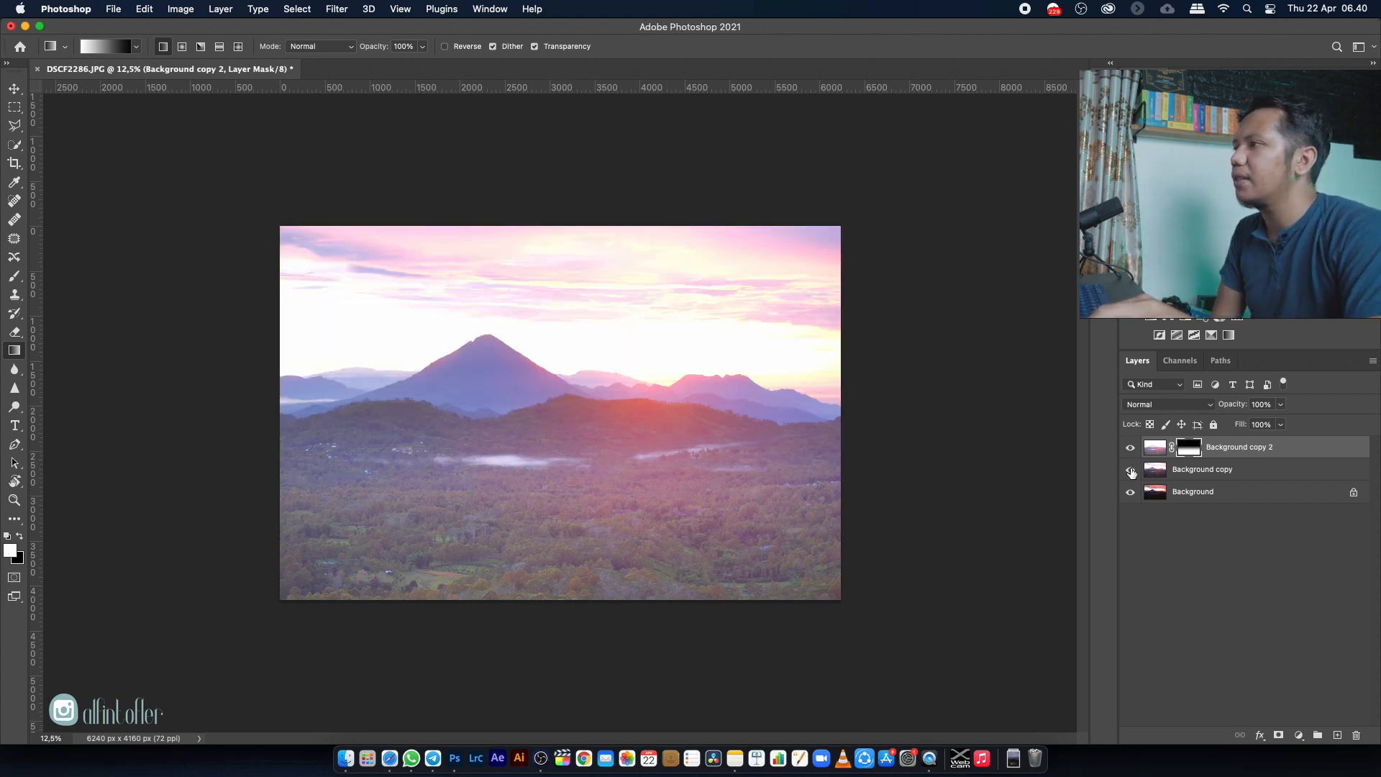
Step: Add a layer mask to Background copy and draw a short upward white-to-black gradient near the mountain peak to hide its sky
left_click(1190, 475)
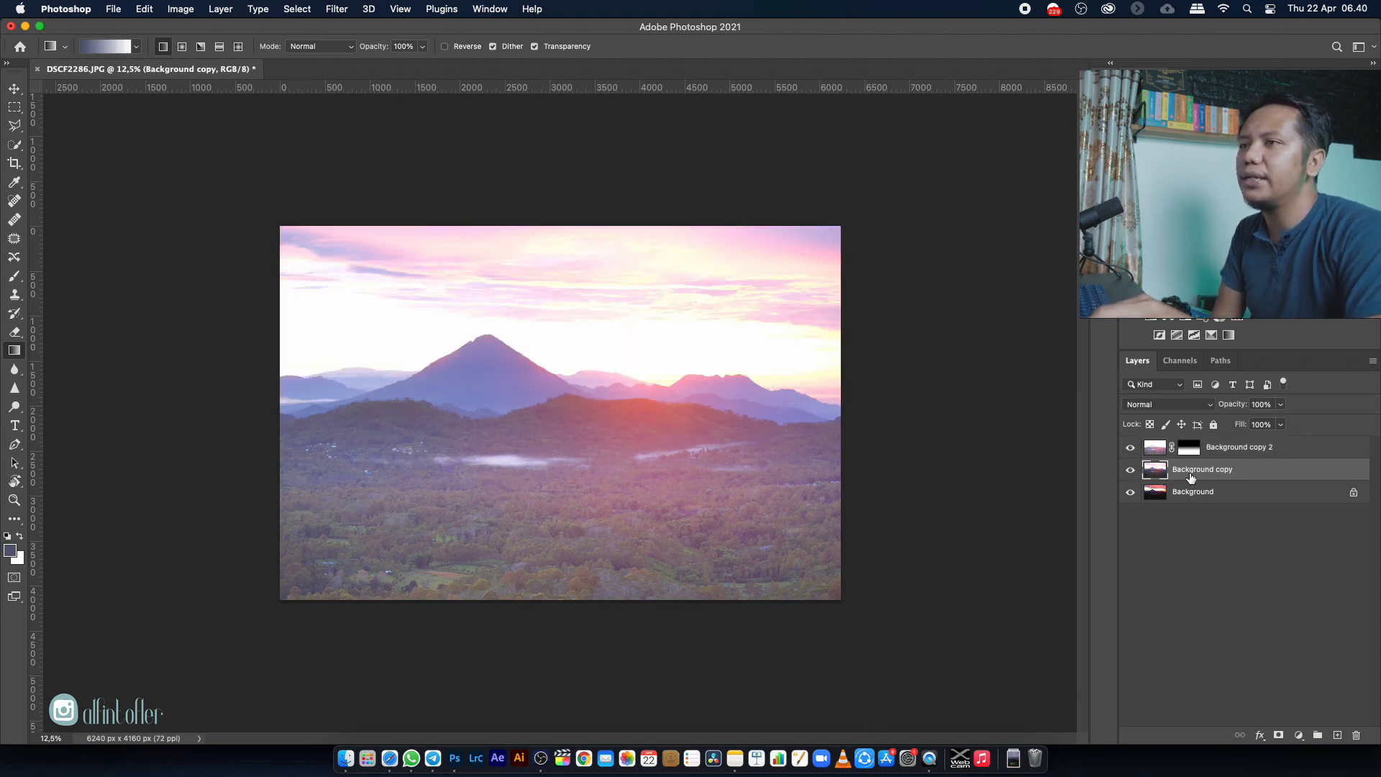
left_click(1278, 737)
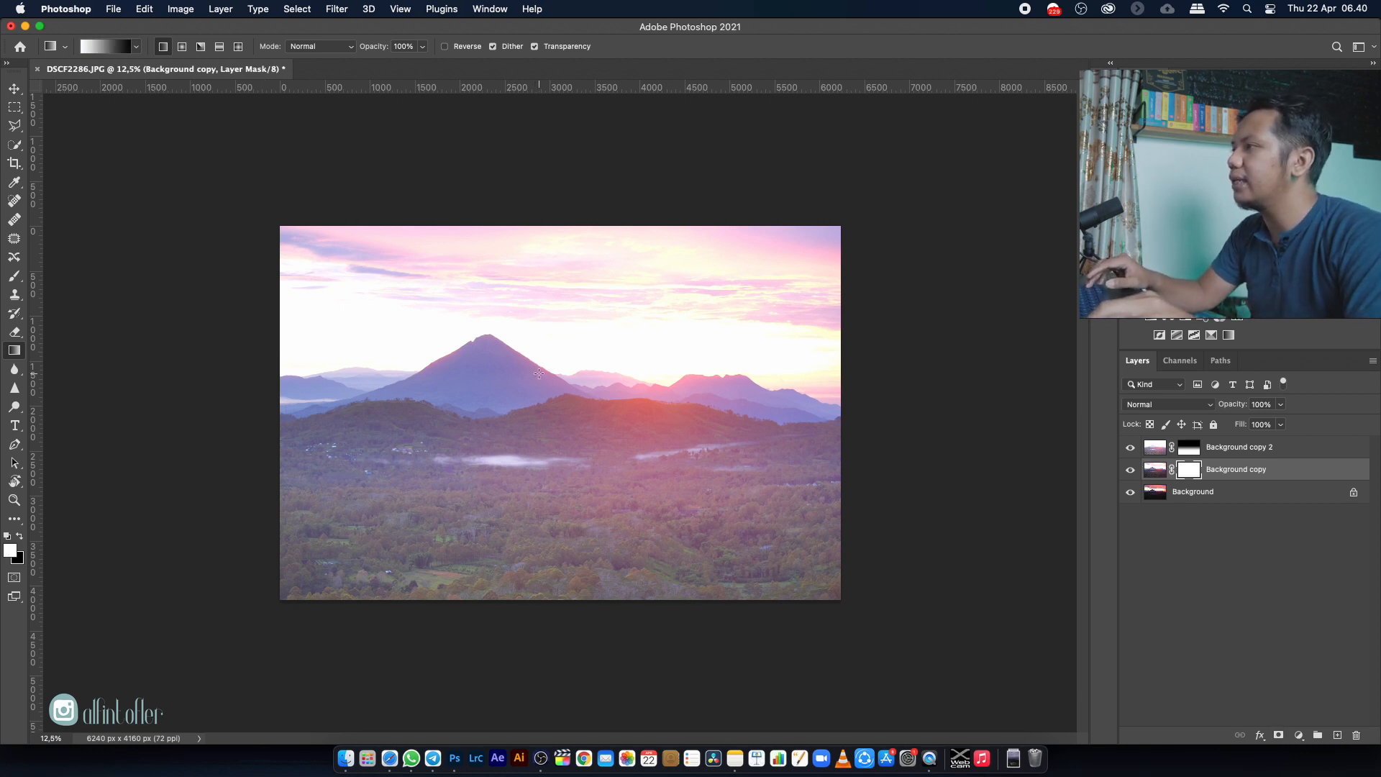
mouse_move(541, 351)
left_mouse_down()
mouse_move(546, 321)
mouse_move(545, 336)
left_mouse_up()
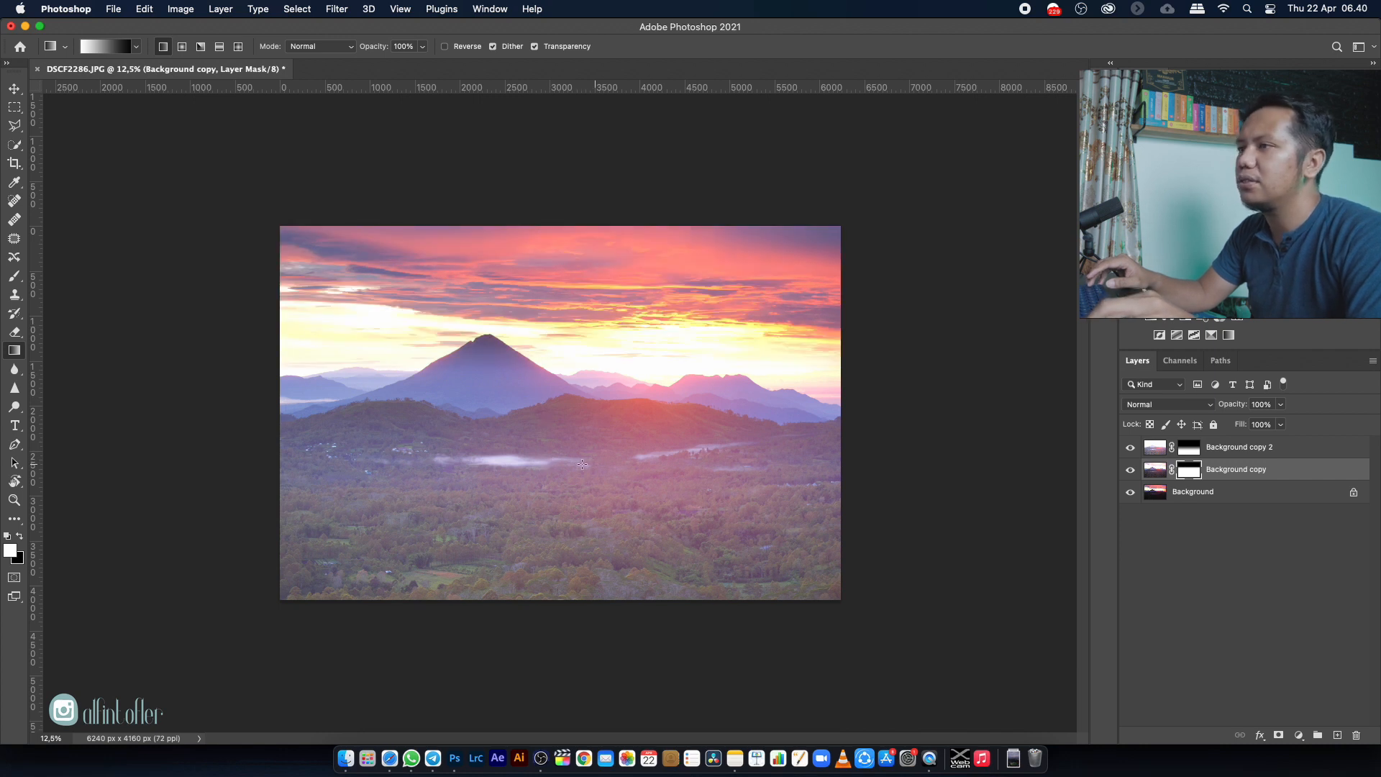
Step: Choose the Foreground to Transparent preset from the Basics gradients and make black the foreground colour
left_click(113, 50)
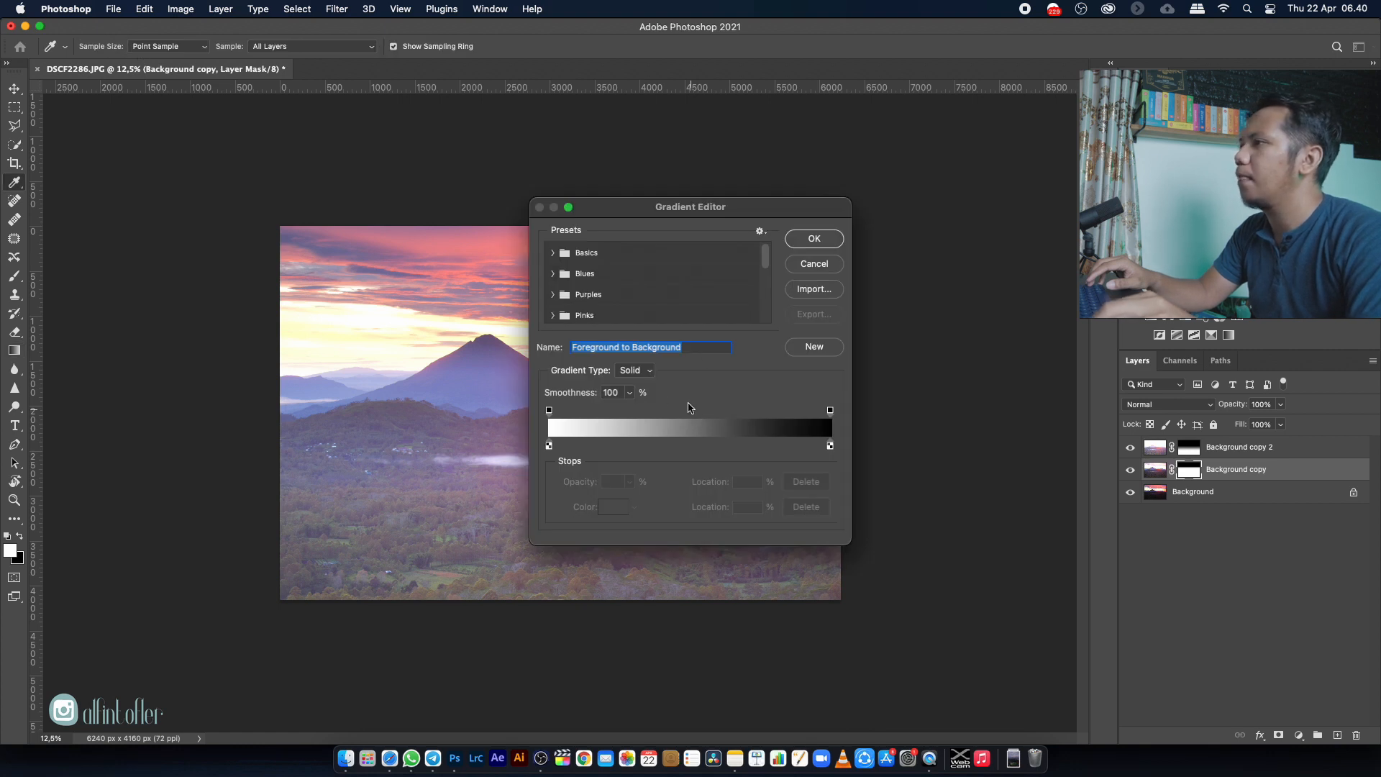
left_click(813, 264)
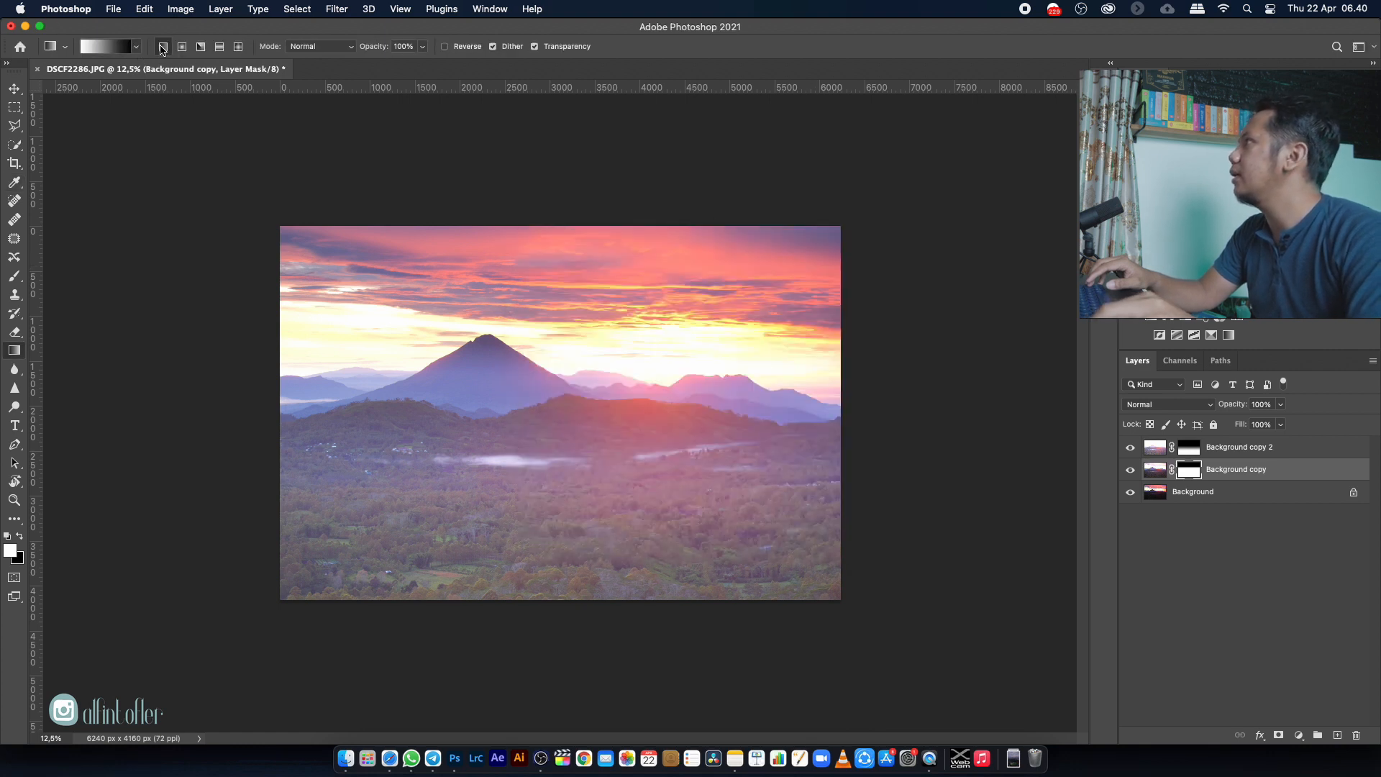
left_click(138, 47)
left_click(137, 47)
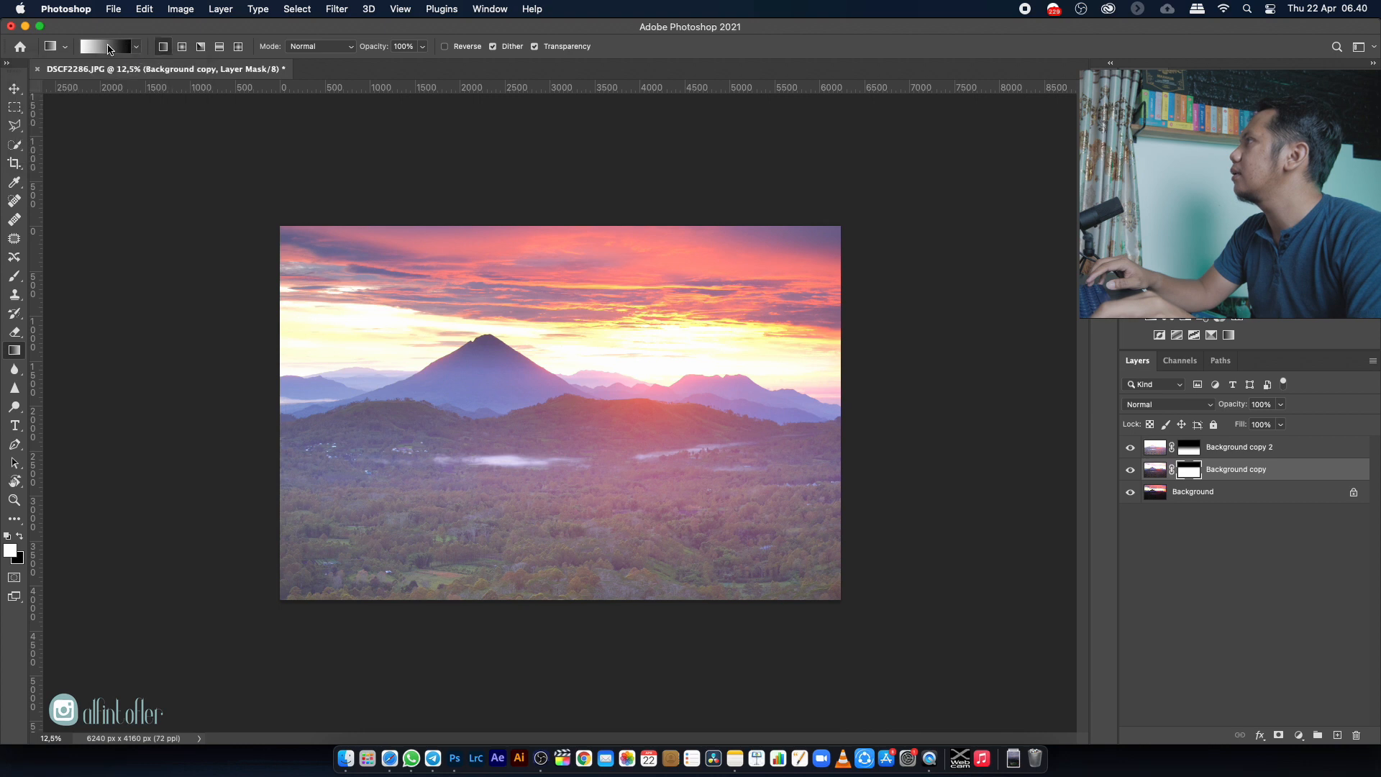
left_click(67, 47)
left_click(93, 46)
left_click(94, 47)
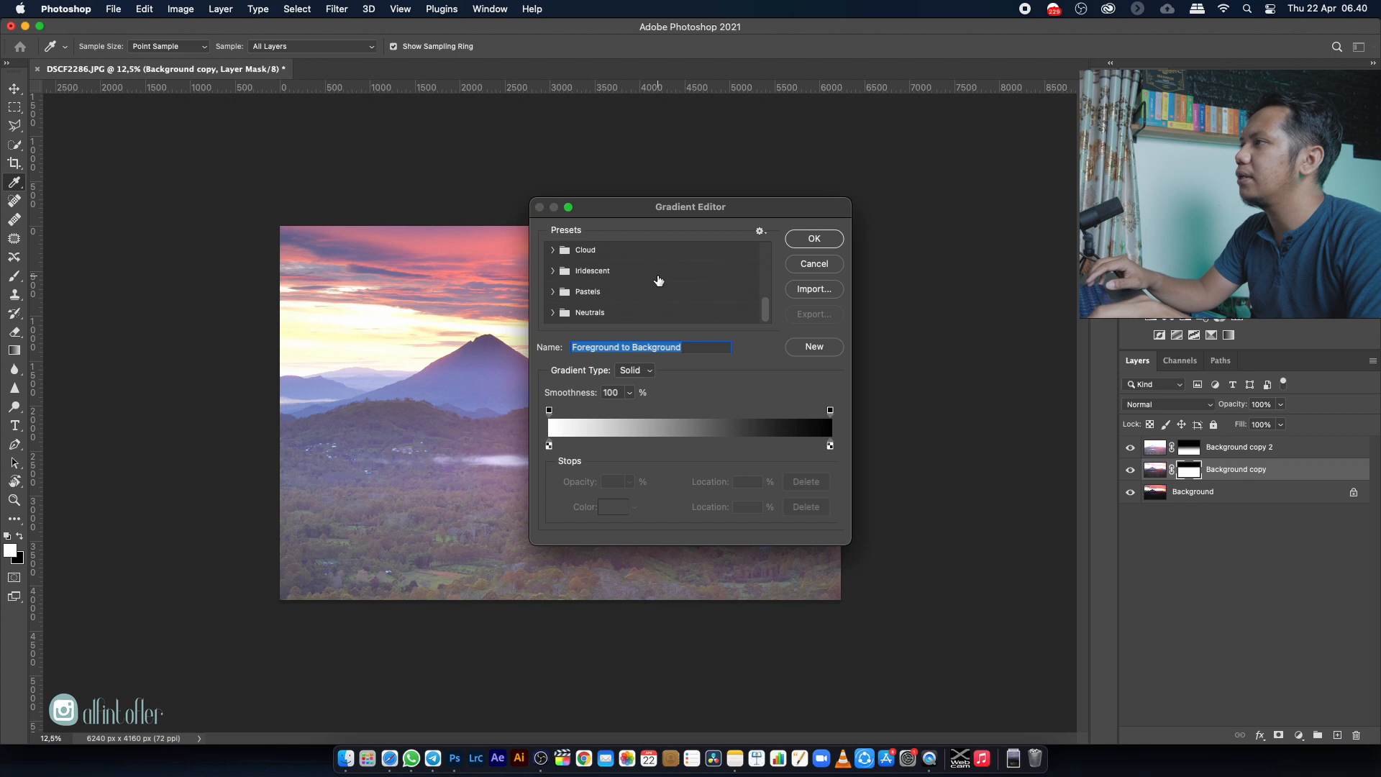
left_click(644, 257)
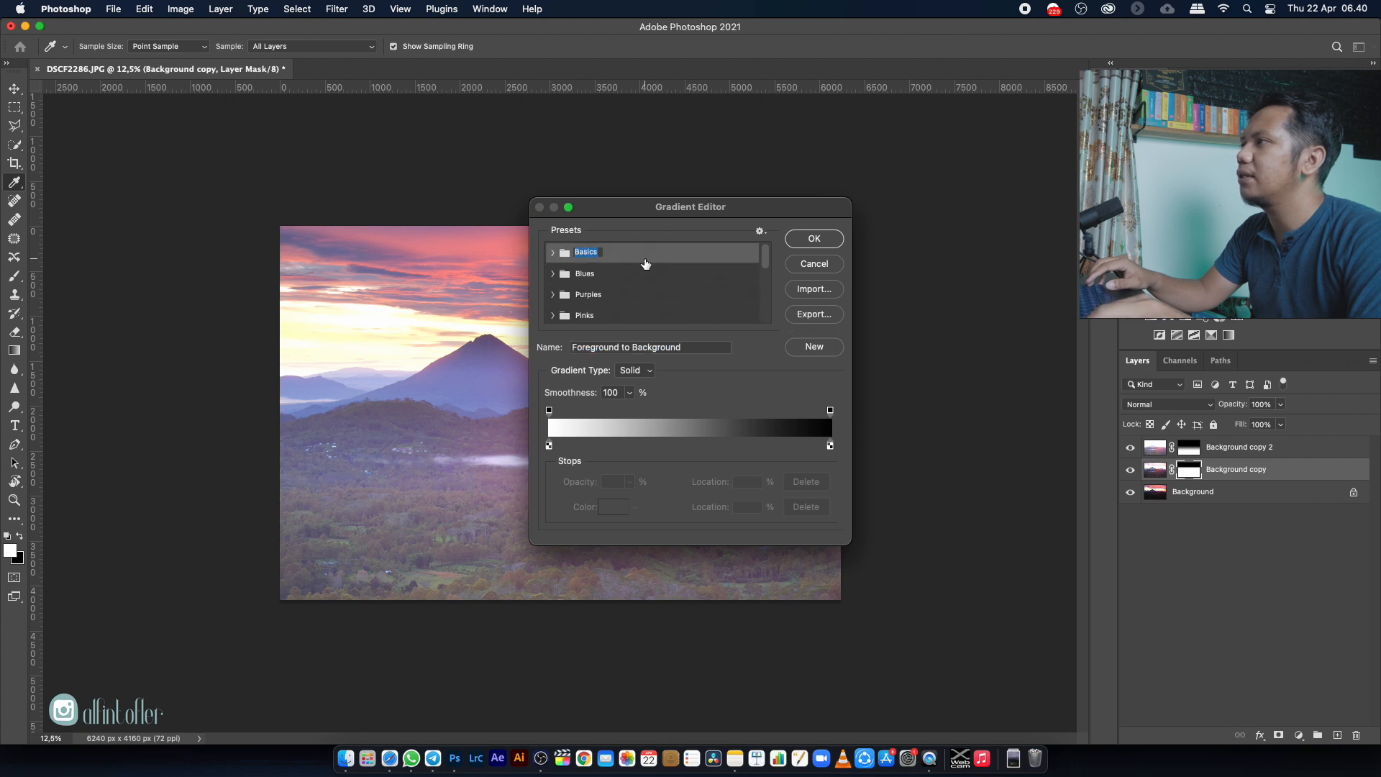
left_click(552, 253)
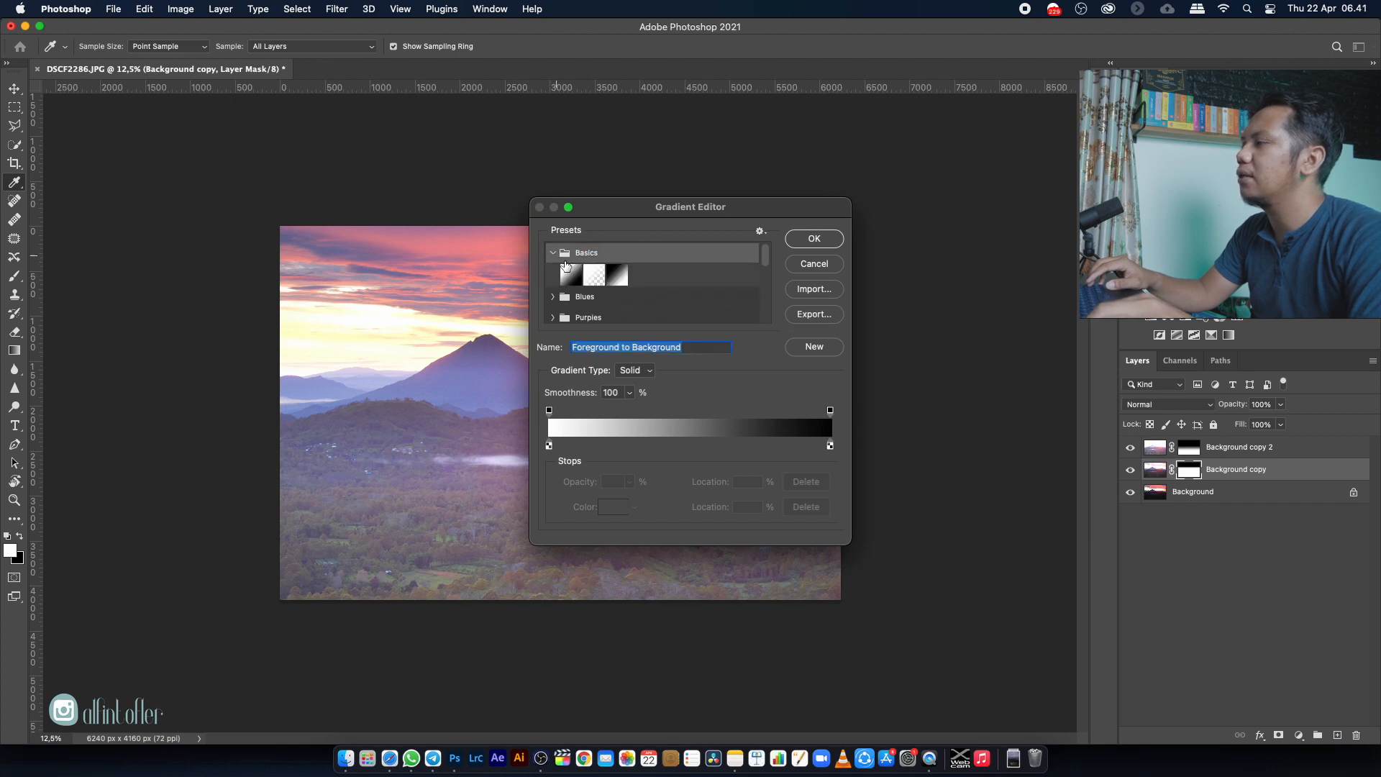
left_click(592, 279)
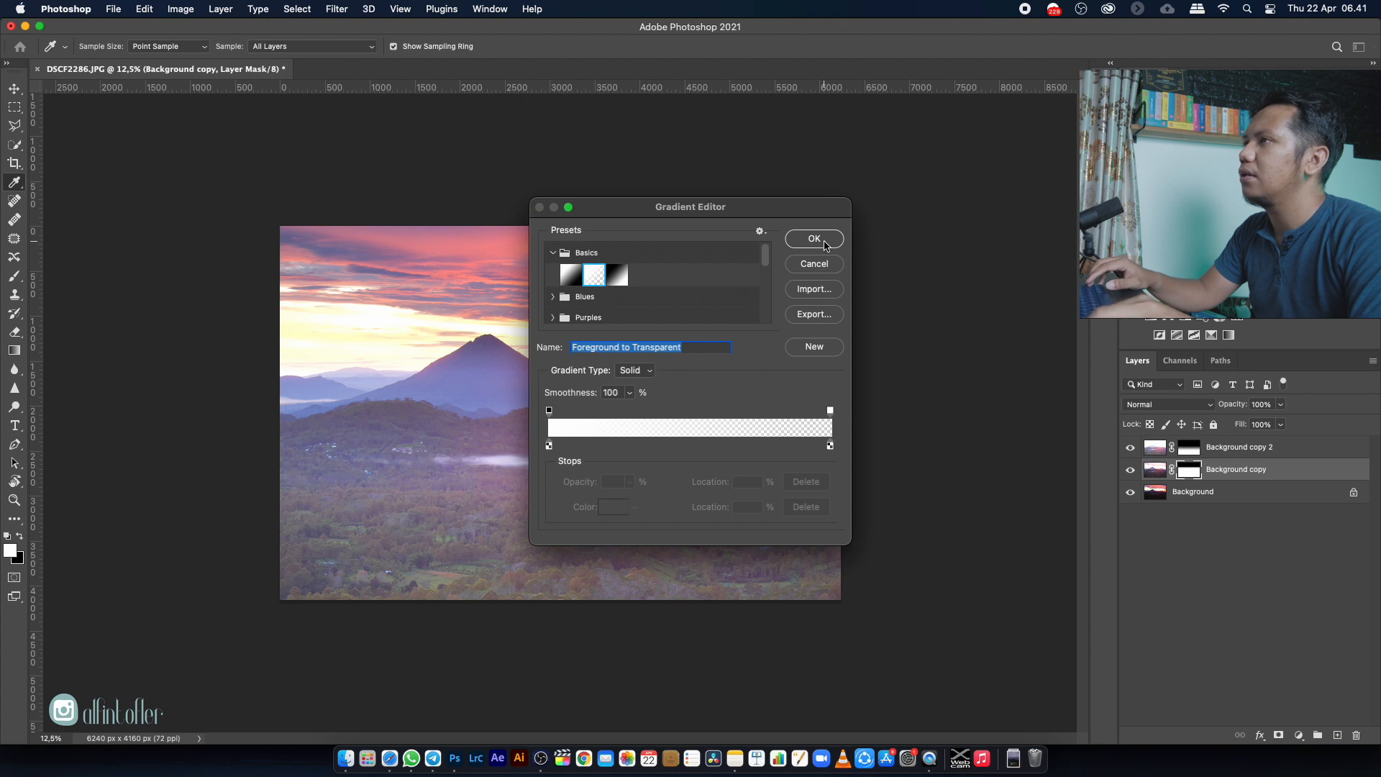
left_click(815, 239)
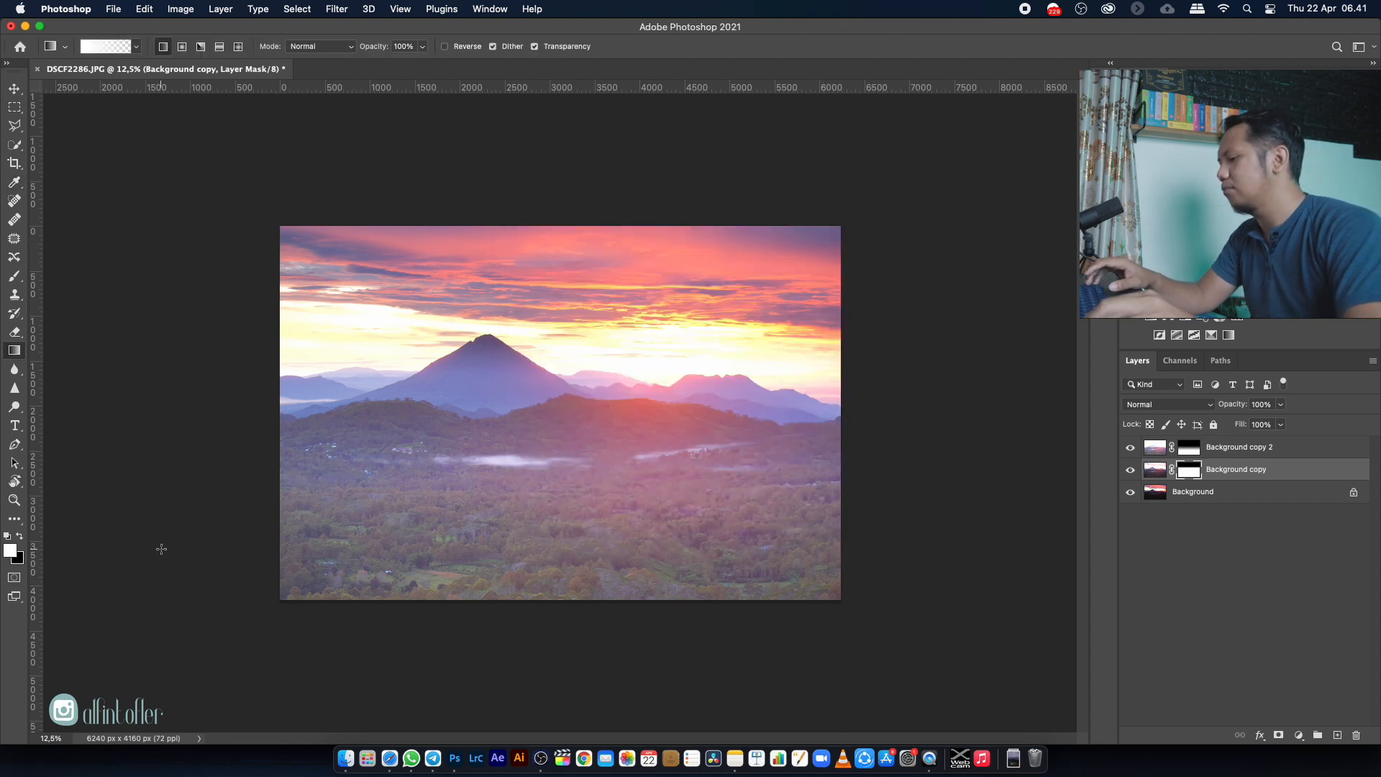
key("x")
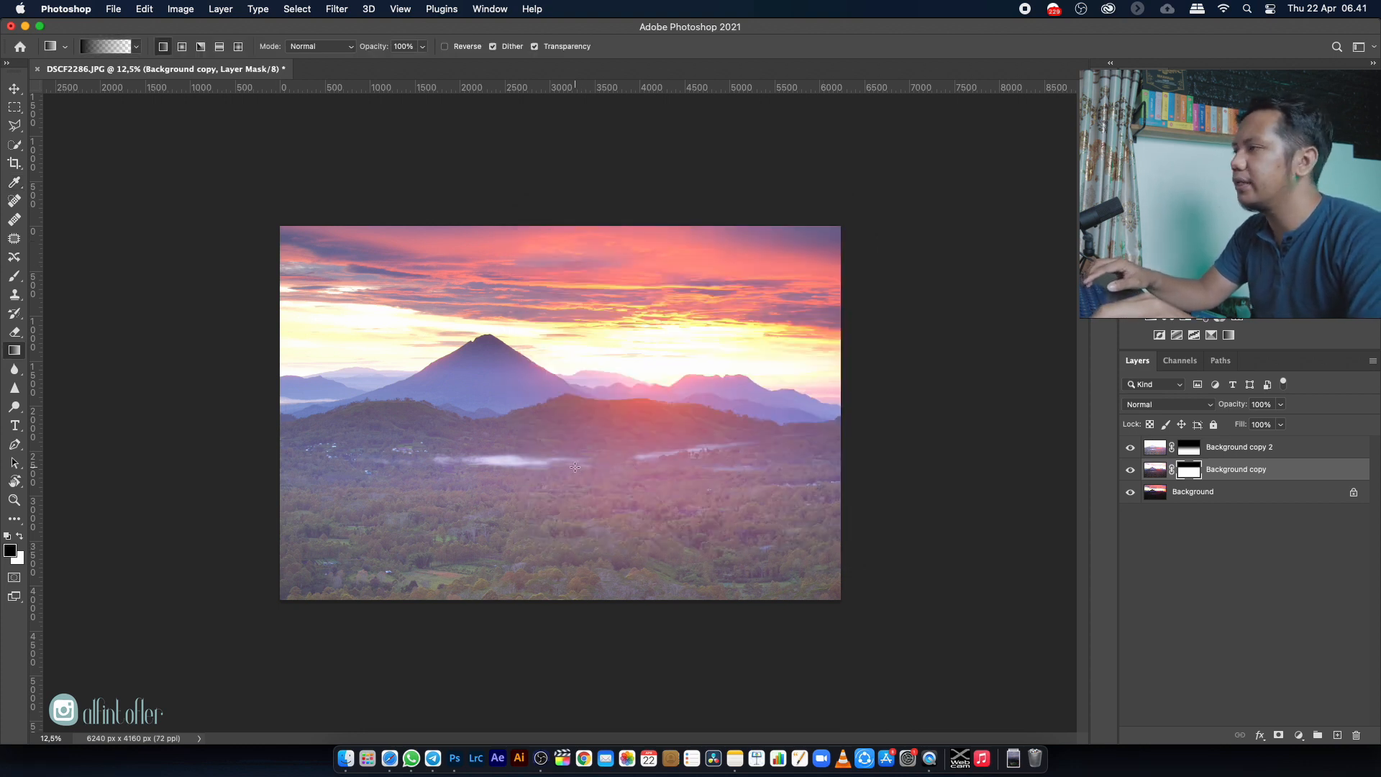
Step: Try a downward black-to-transparent gradient over the forest on the Background copy mask and undo it
left_click_drag(572, 459, 555, 539)
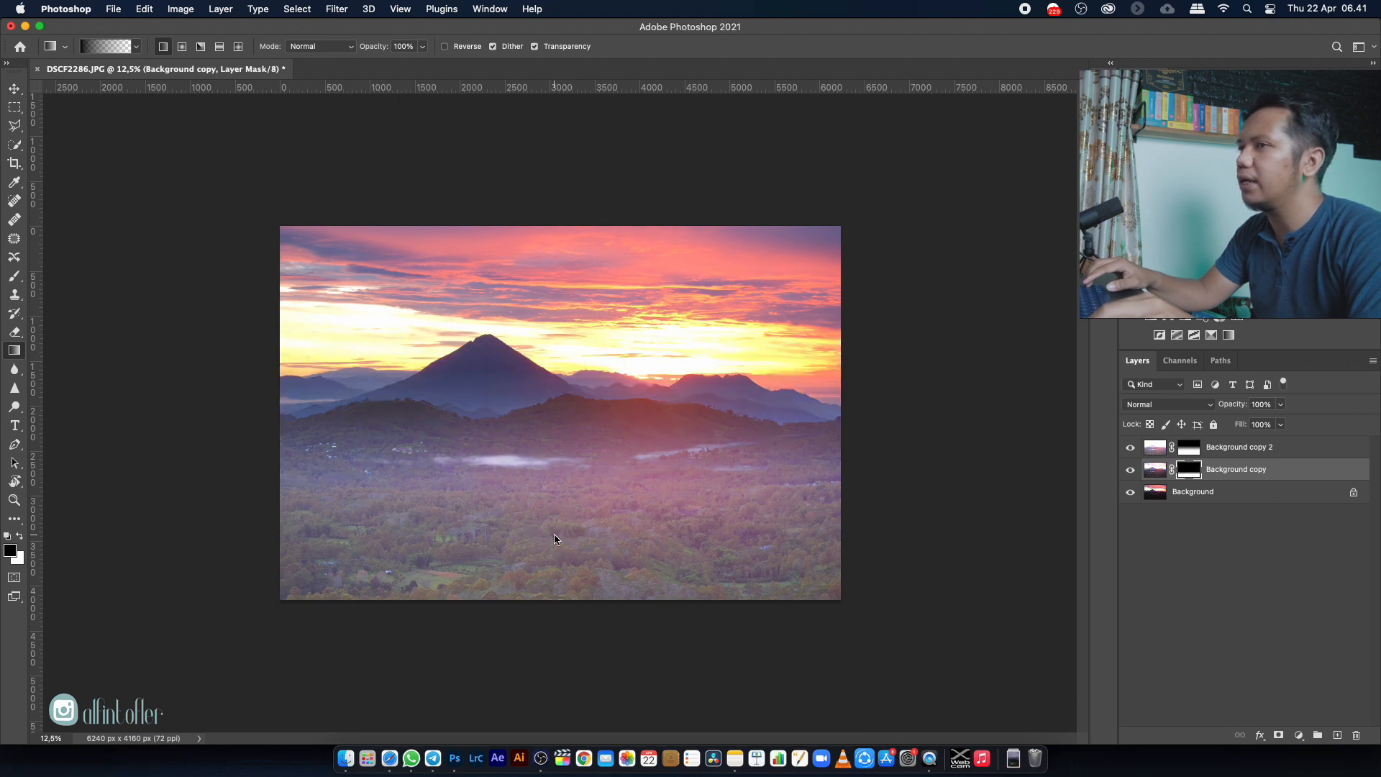
key("super+z")
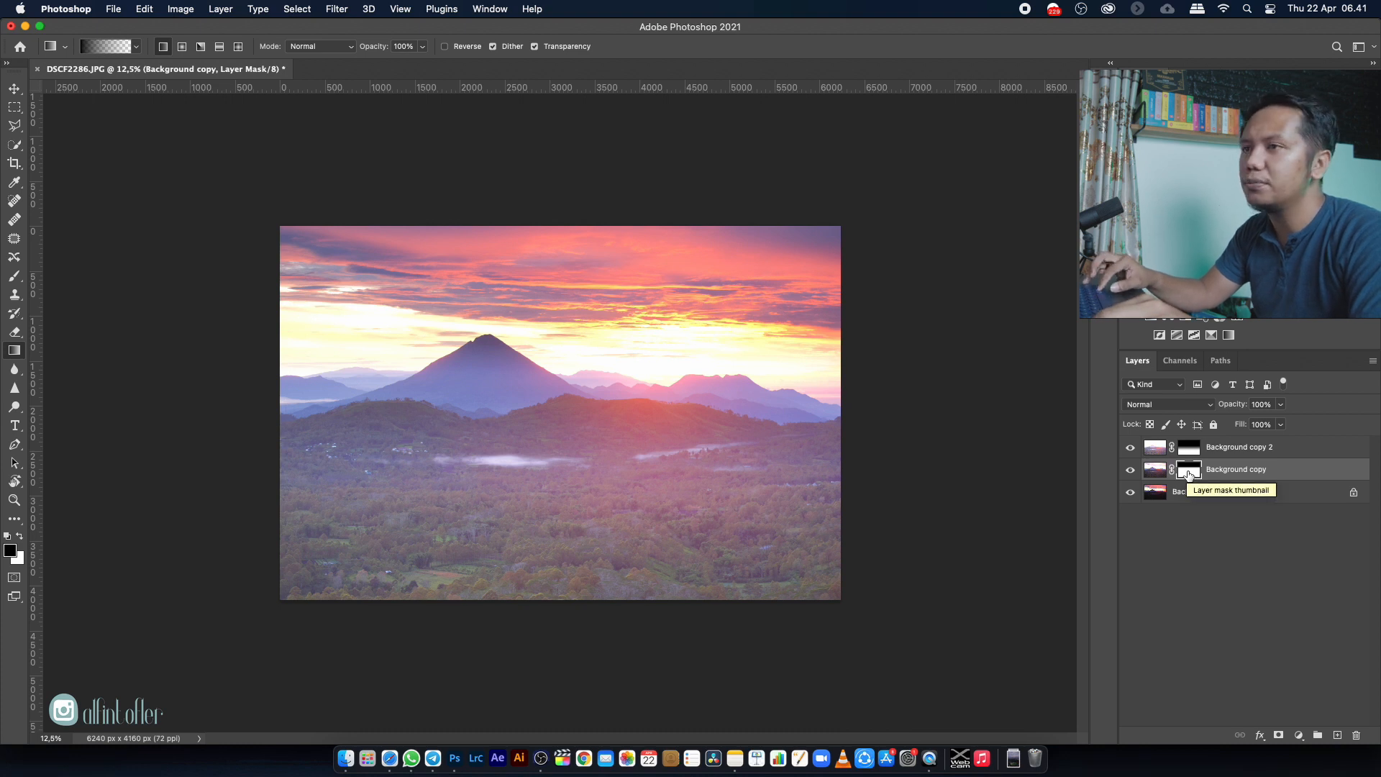
Step: Check the Background copy mask on its own, then darken its lower part with an upward black-to-transparent gradient over the forest
left_click(1189, 474, "alt")
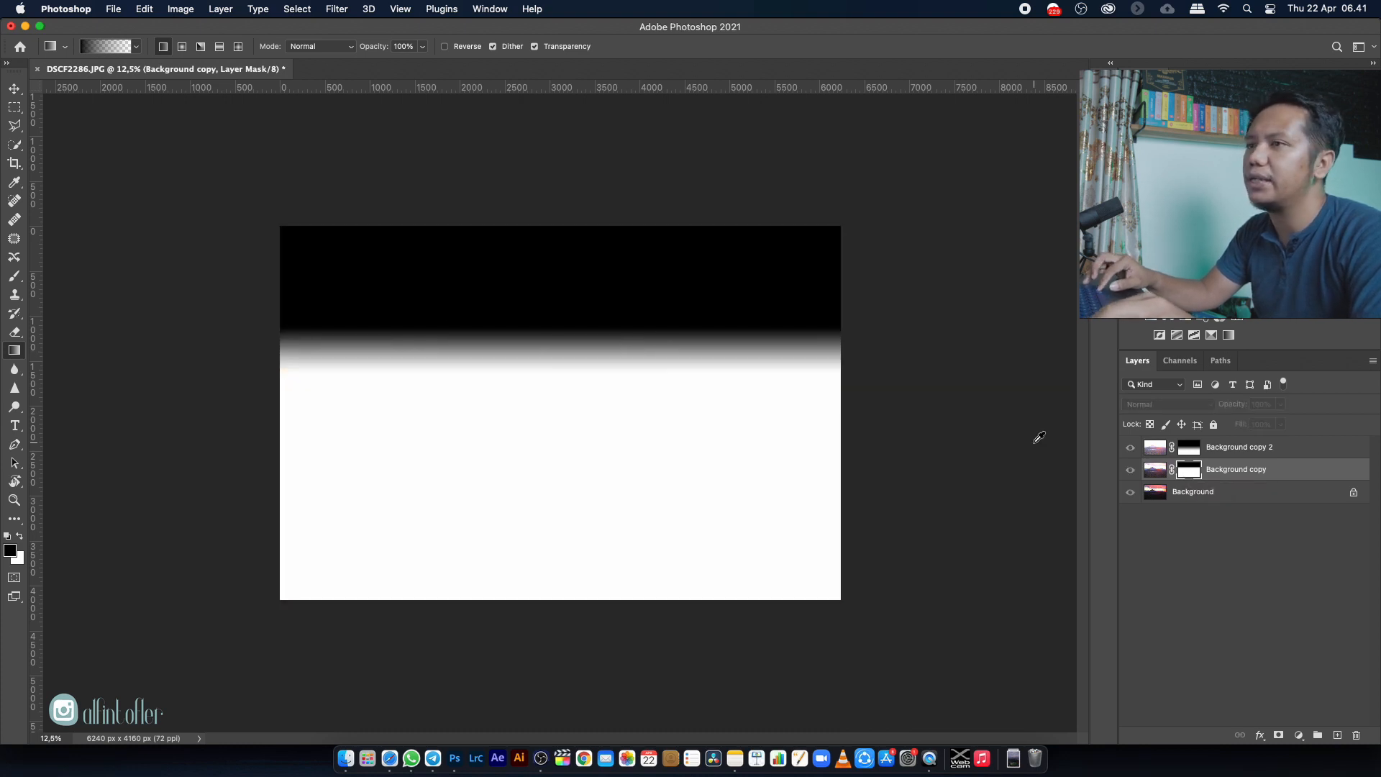
left_click(1194, 471, "alt")
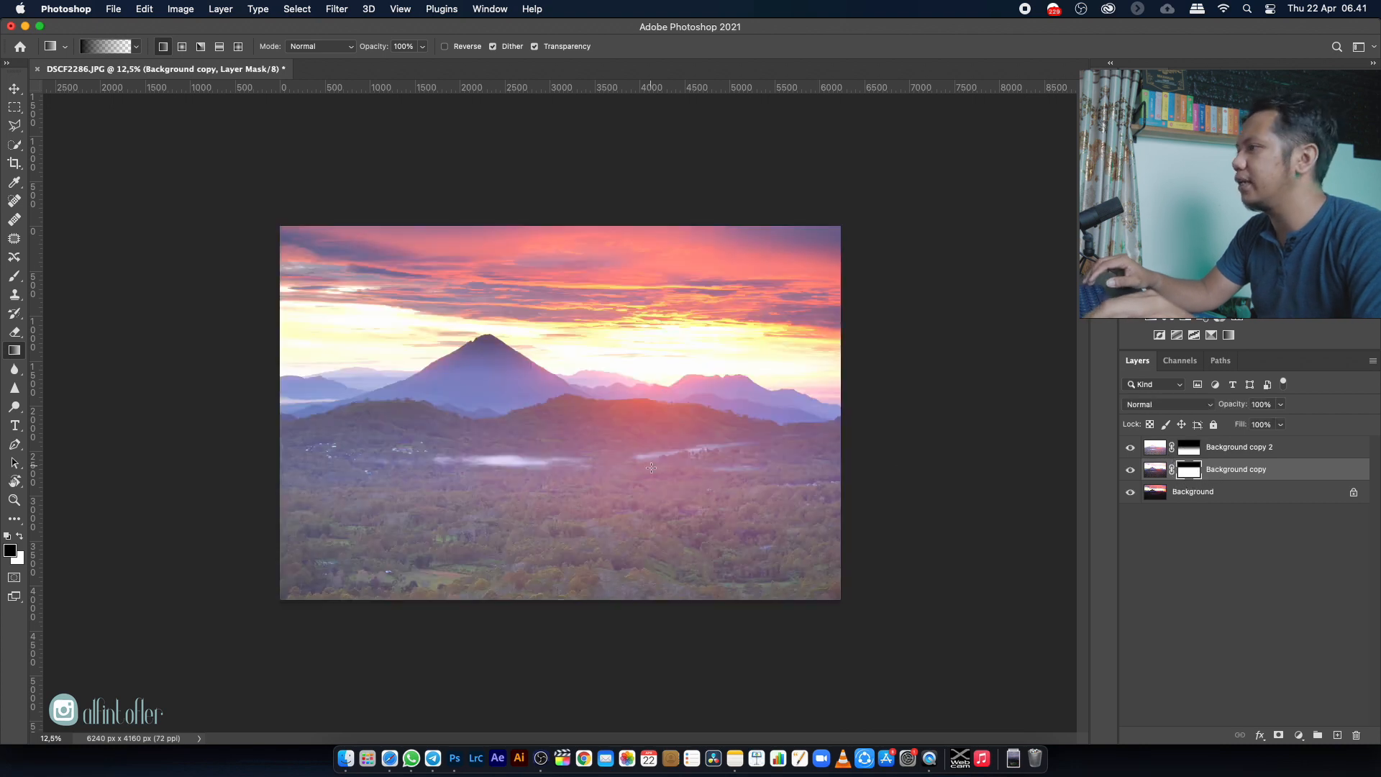
left_click_drag(562, 579, 549, 440)
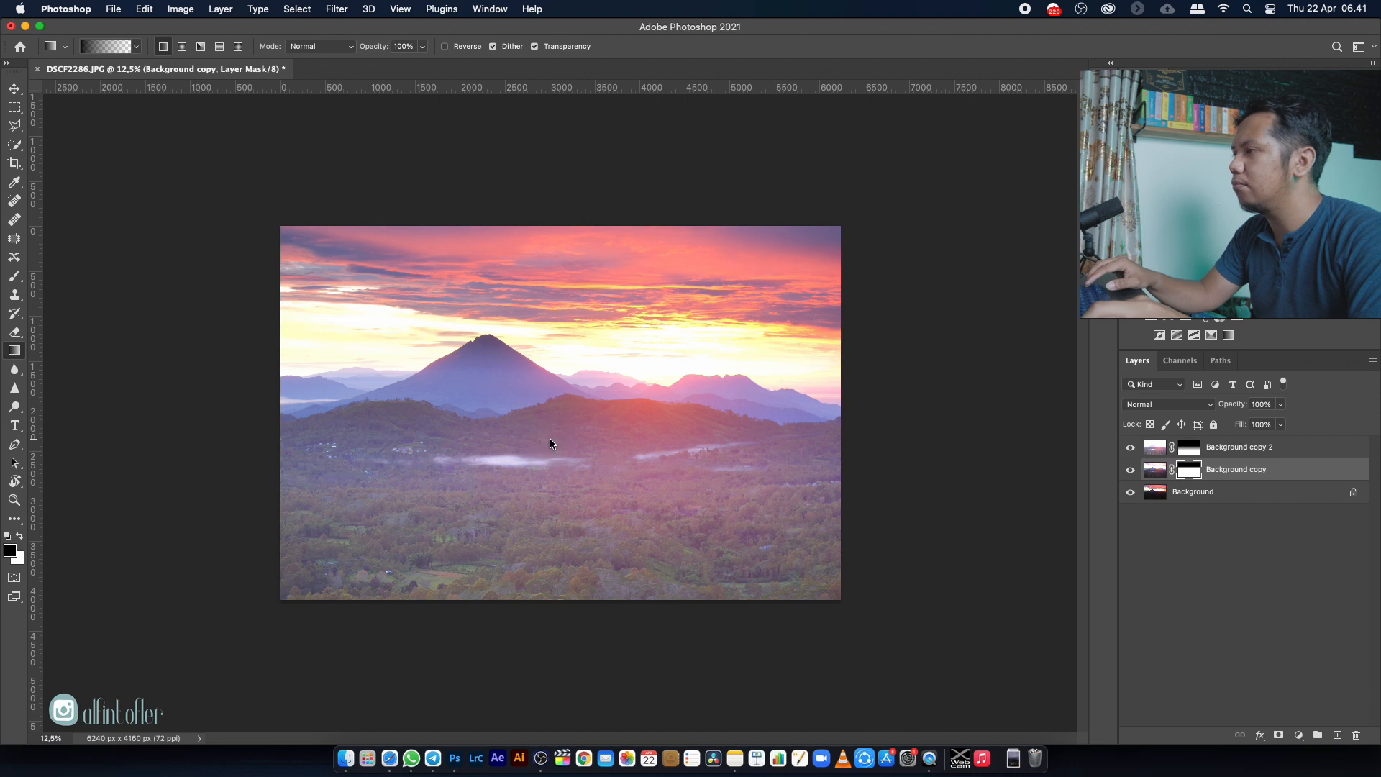
Step: Compare what each exposure contributes by repeatedly hiding and showing Background copy and Background, leaving both visible
left_click(1132, 471)
left_click(1131, 471)
left_click(1131, 470)
left_click(1131, 471)
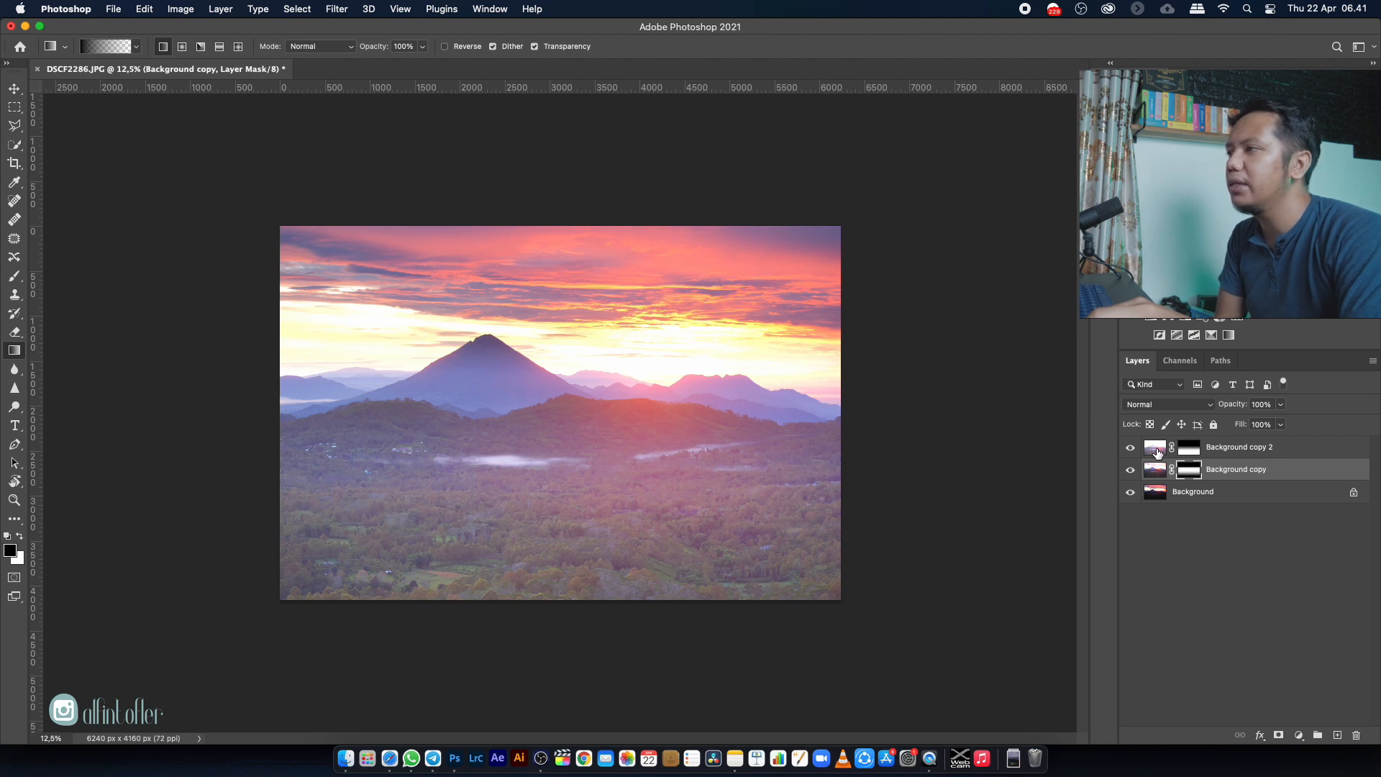
left_click(1131, 470)
left_click(1131, 471)
left_click(1131, 471)
left_click(1131, 471)
left_click(1131, 494)
left_click(1131, 494)
left_click(1131, 494)
left_click(1131, 493)
left_click(1131, 494)
left_click(1131, 493)
left_click(1131, 493)
left_click(1132, 493)
left_click(1131, 493)
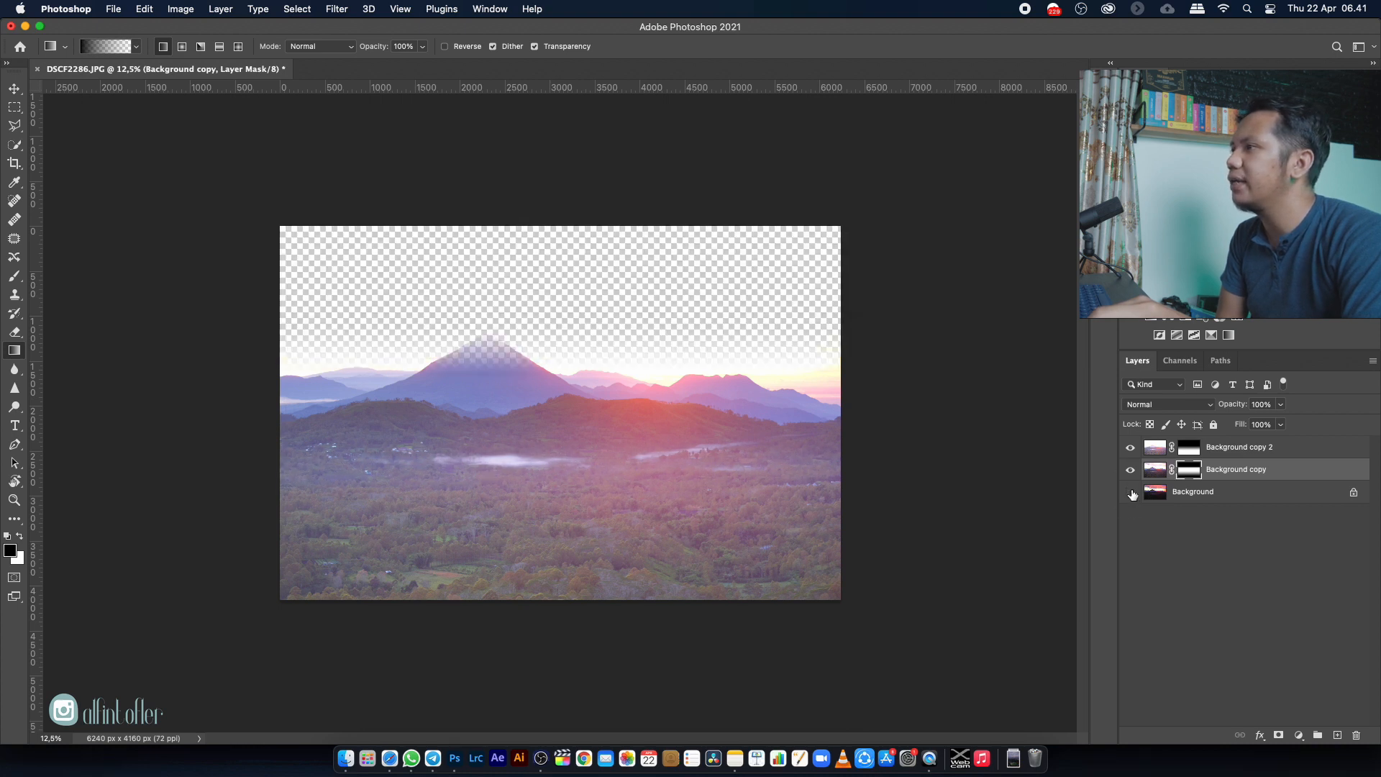
left_click(1131, 494)
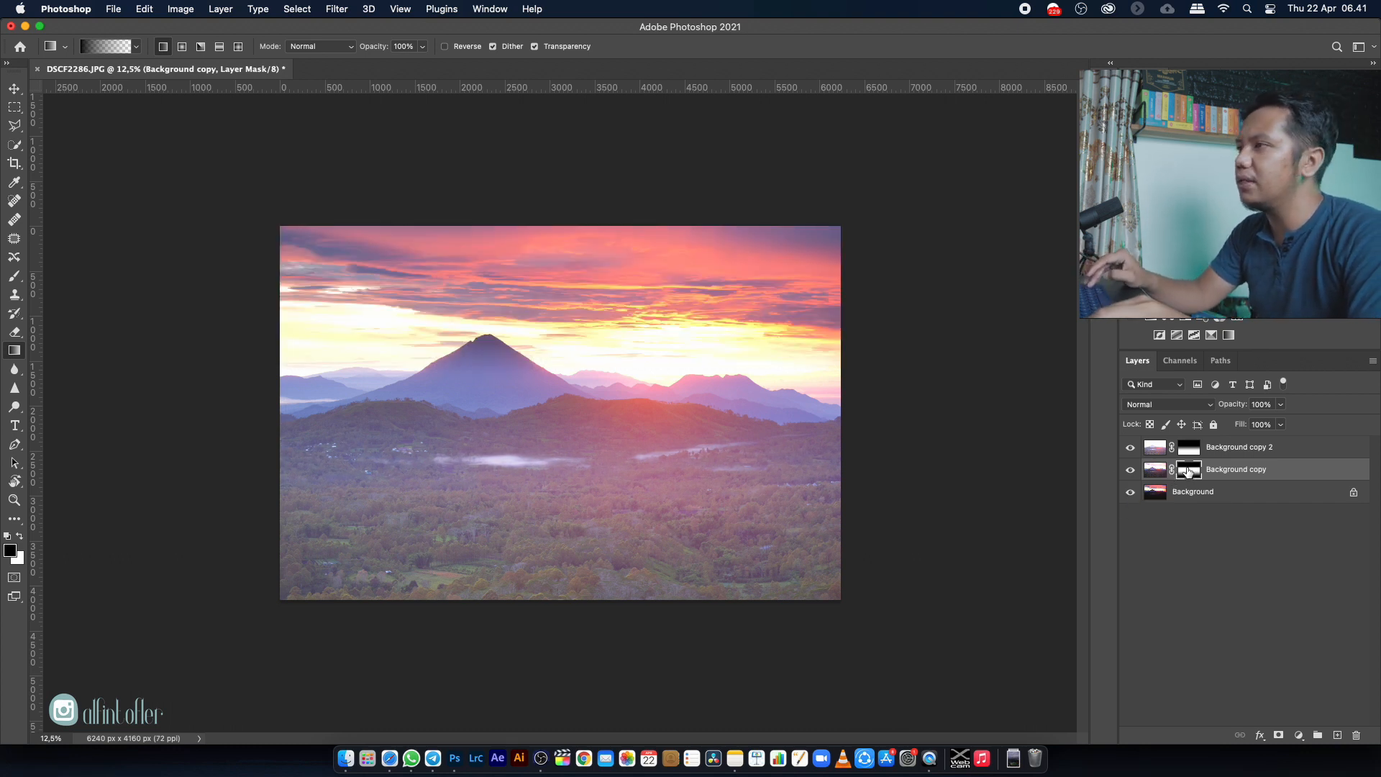
Step: Add another upward black-to-transparent gradient across the hills on the Background copy mask and compare with the layer hidden and shown
left_click_drag(546, 440, 550, 368)
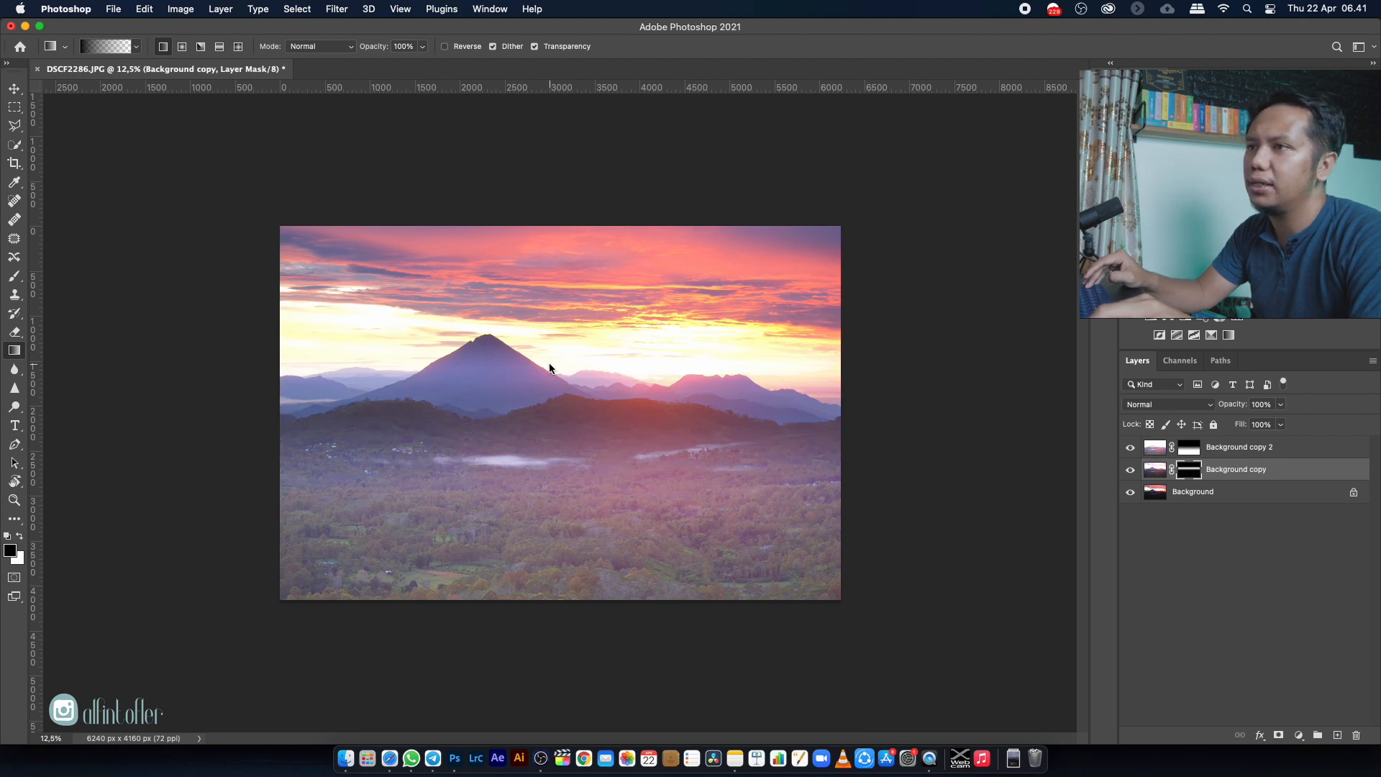
left_click(1131, 471)
left_click(1130, 470)
left_click(1131, 472)
left_click(1131, 472)
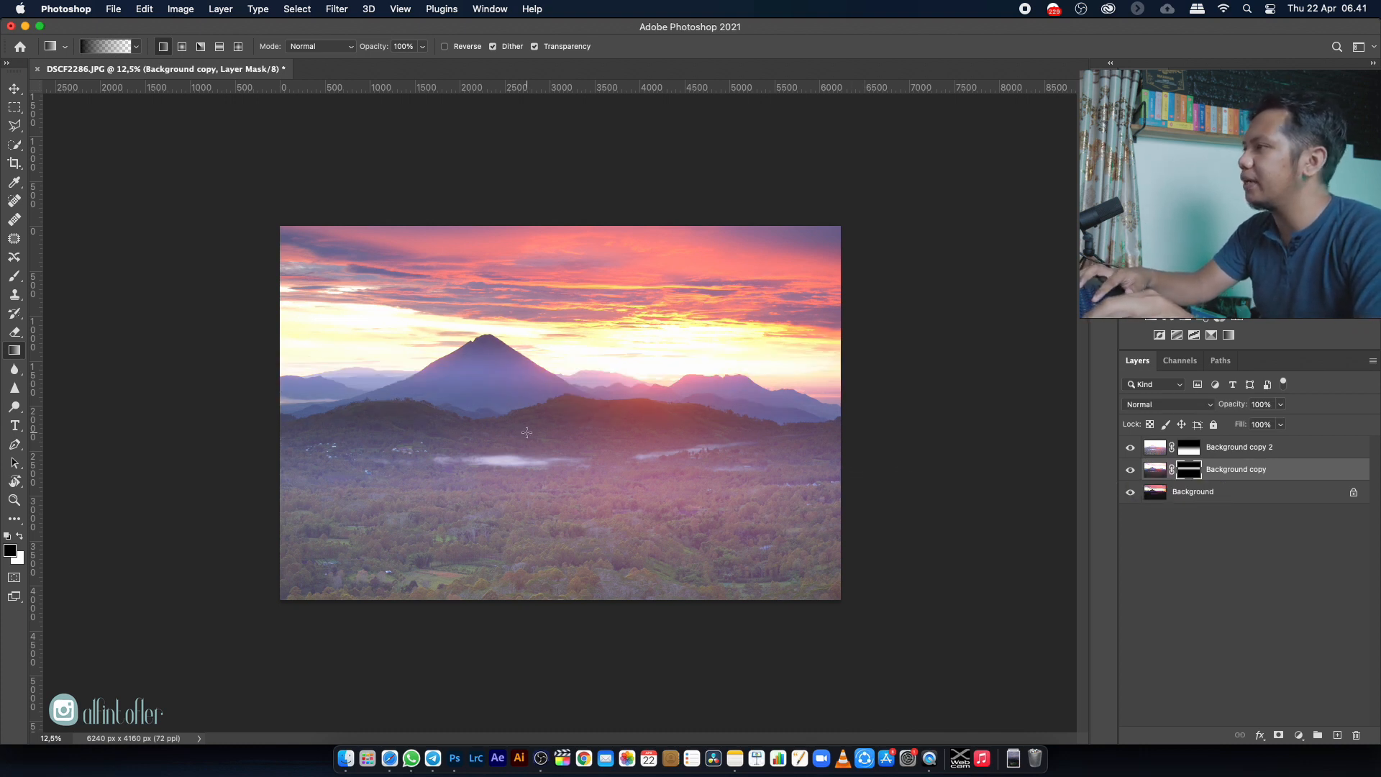
Step: Paint white across the hills below the mountain on the Background copy mask with a size 700 brush, and compare with the layer toggled
key("b")
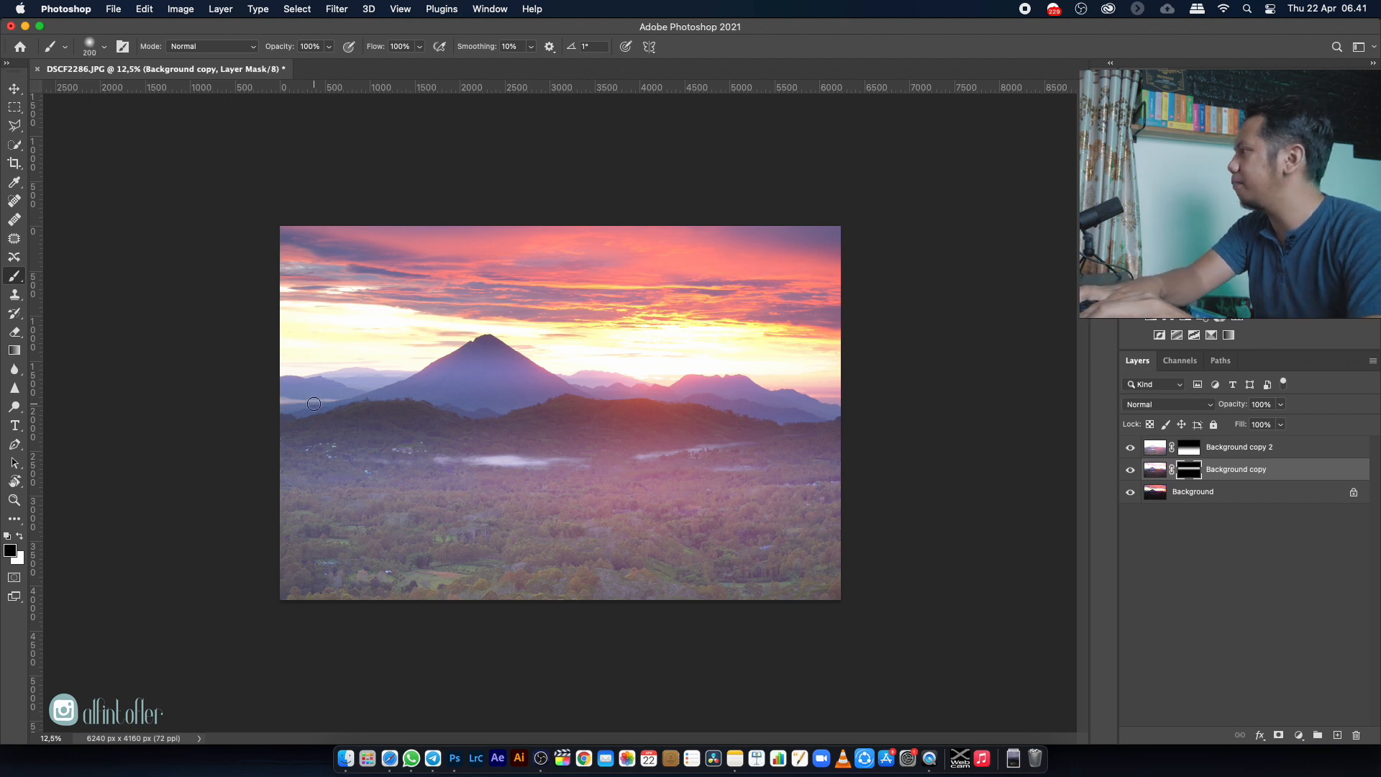
key("b")
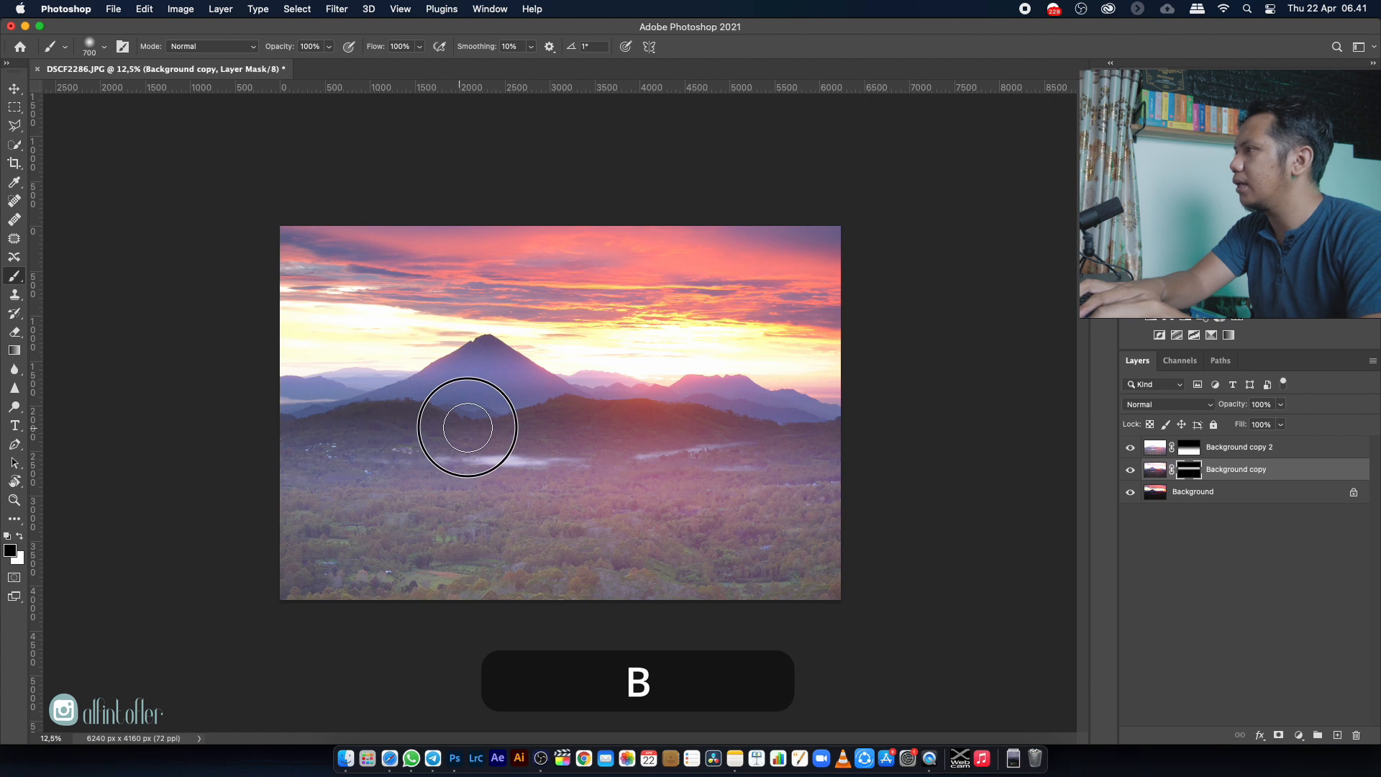
key("x")
mouse_move(304, 431)
left_mouse_down()
mouse_move(469, 403)
mouse_move(605, 401)
mouse_move(829, 439)
left_mouse_up()
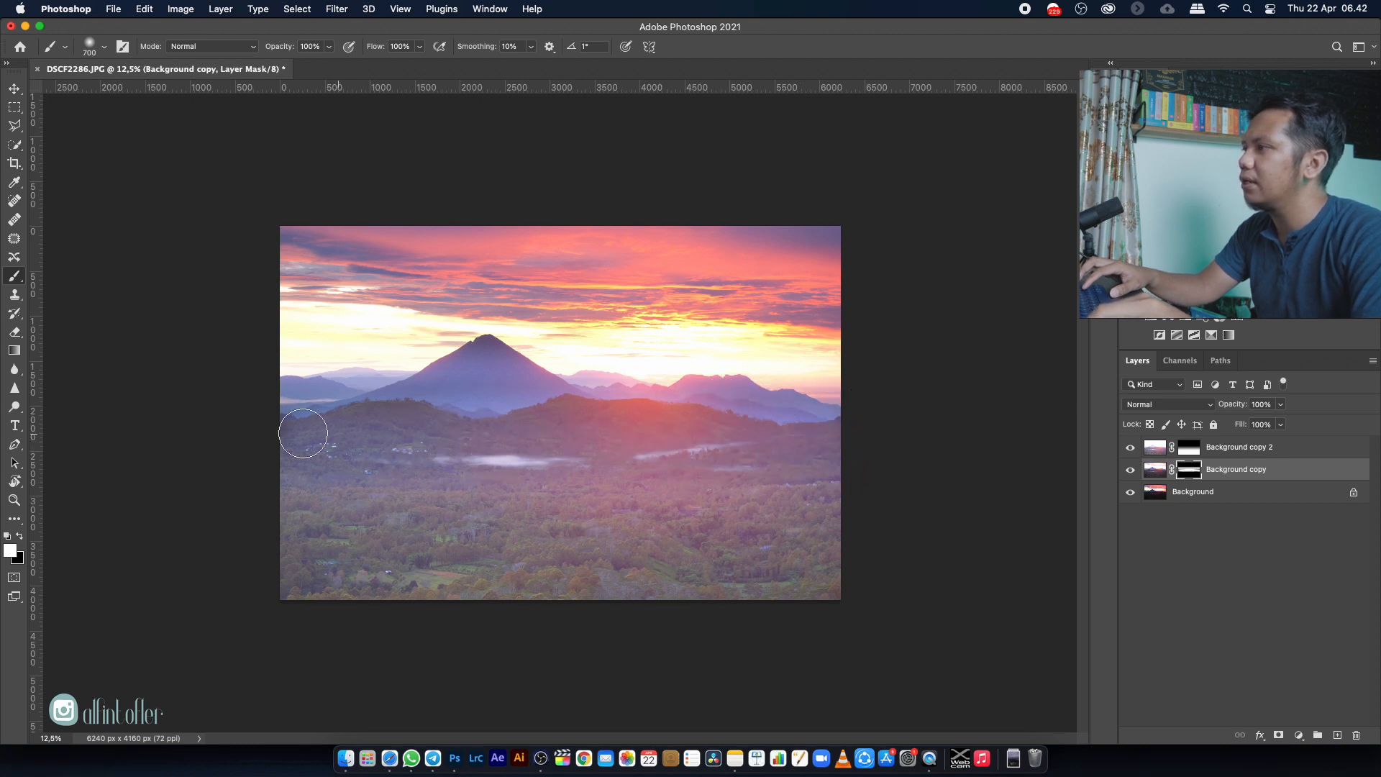
left_click(1132, 470)
left_click(1131, 469)
left_click(1131, 470)
left_click(1131, 470)
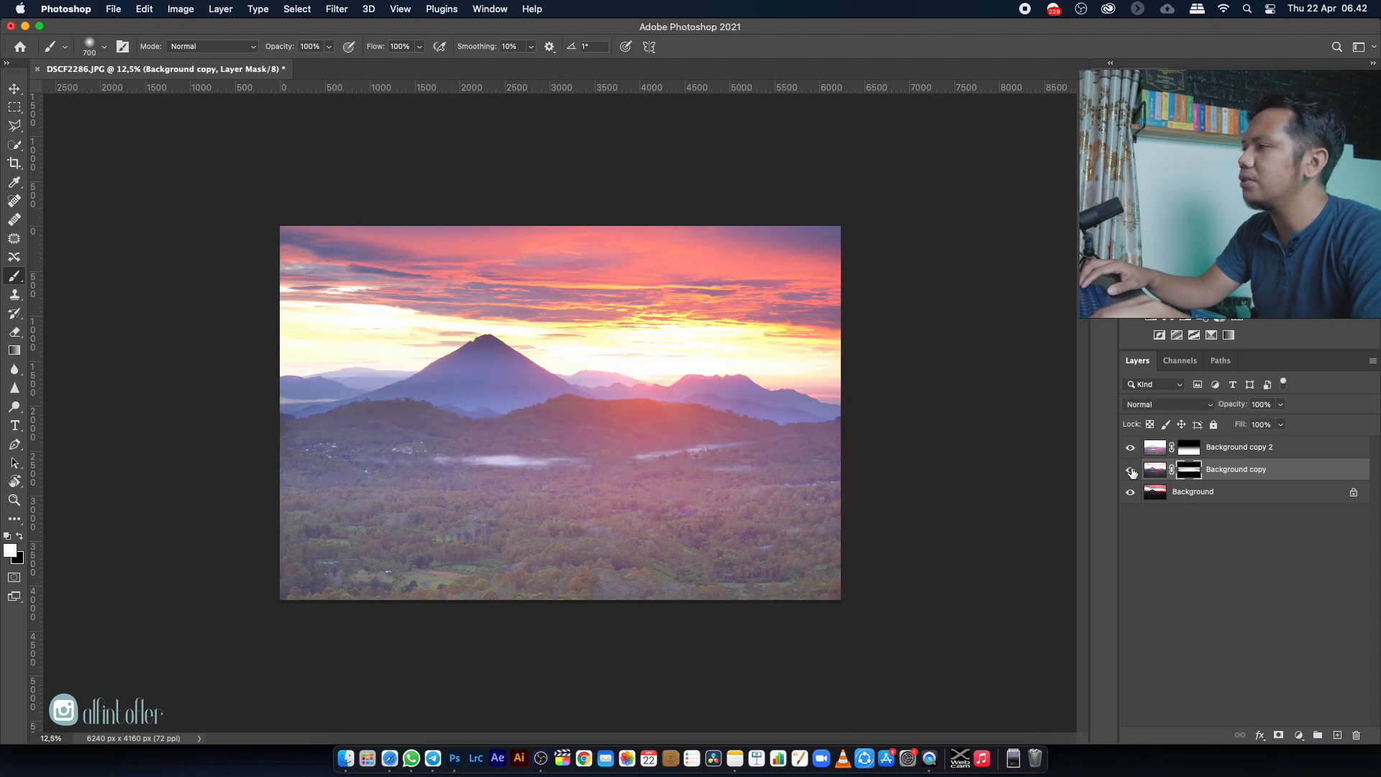
Step: Select the mountain with the Quick Selection tool, paint it white on the Background copy mask, and deselect
key("w")
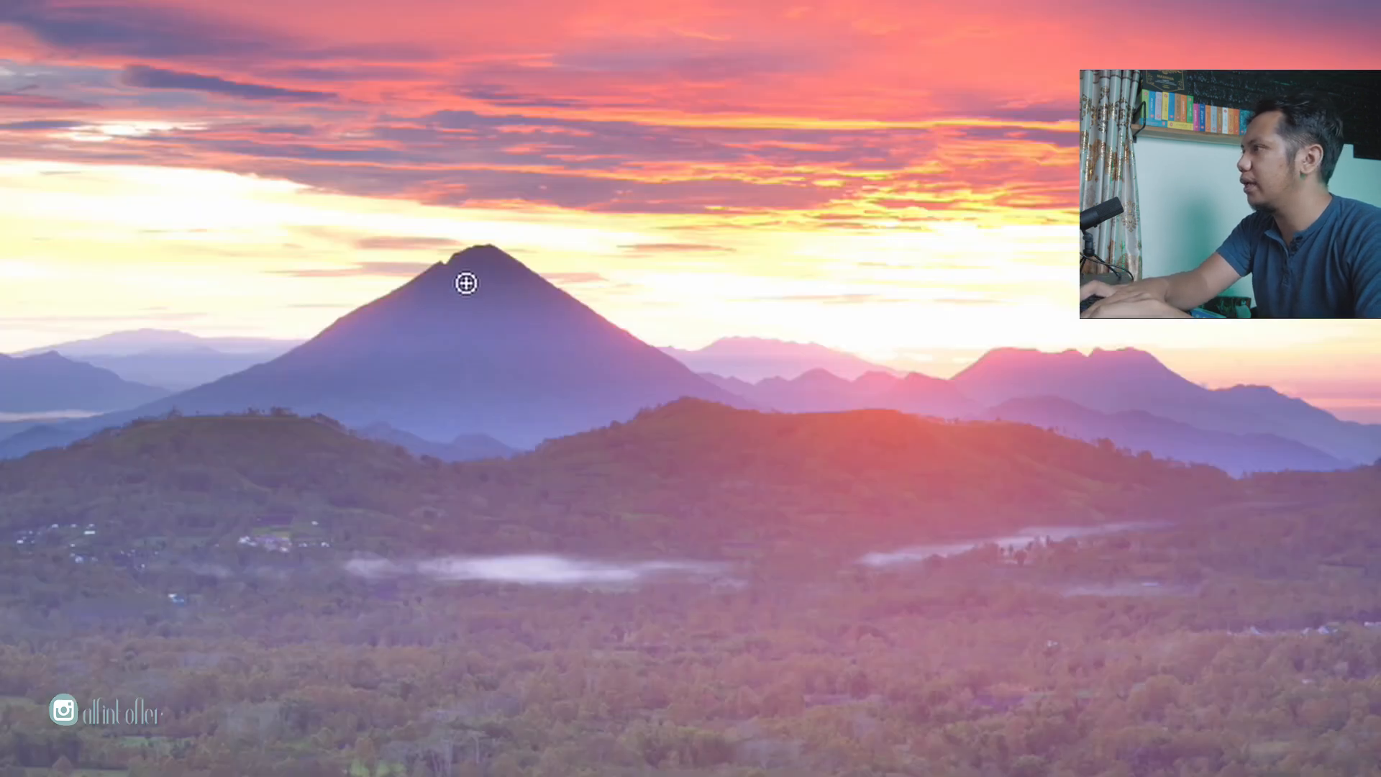
left_click_drag(472, 274, 561, 352)
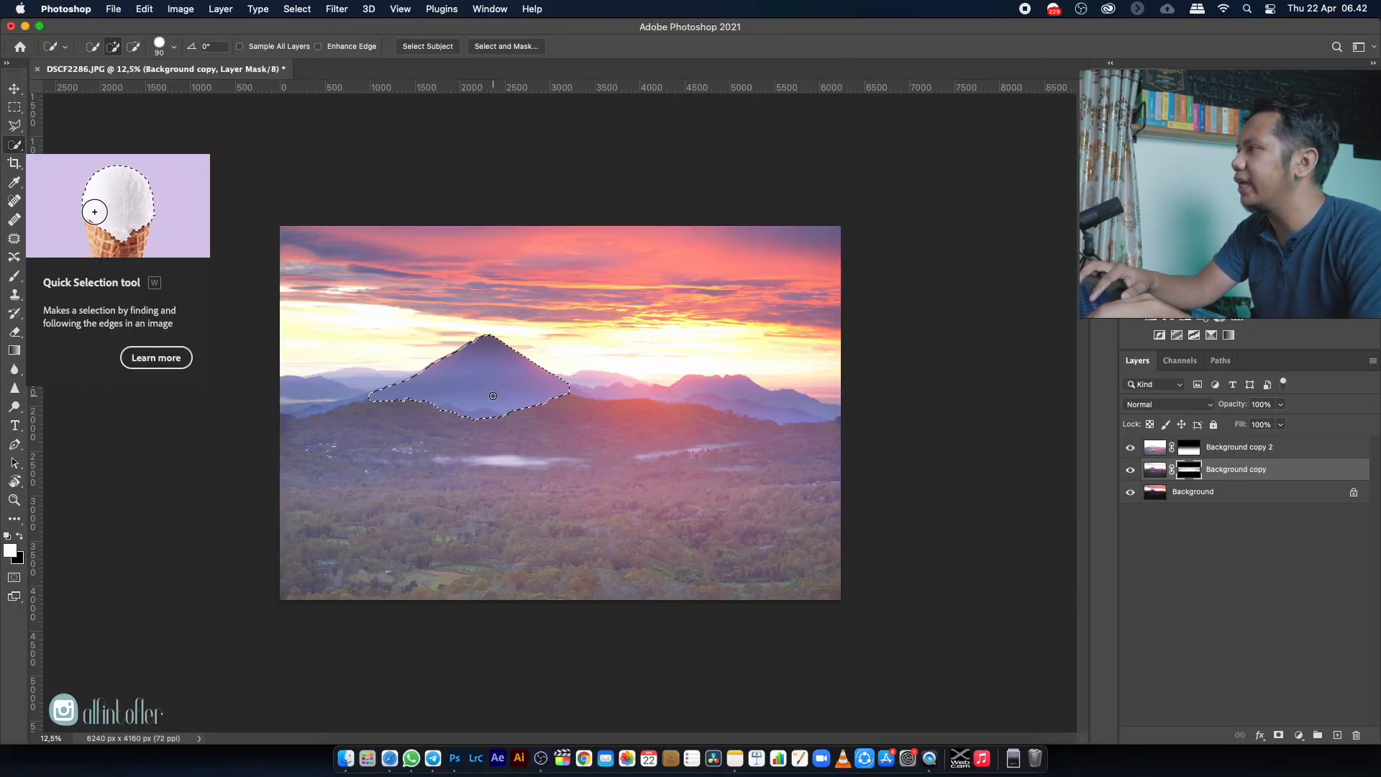
key("b")
mouse_move(484, 361)
left_mouse_down()
mouse_move(555, 383)
mouse_move(414, 363)
mouse_move(541, 353)
mouse_move(437, 364)
mouse_move(531, 392)
left_mouse_up()
key("super+d")
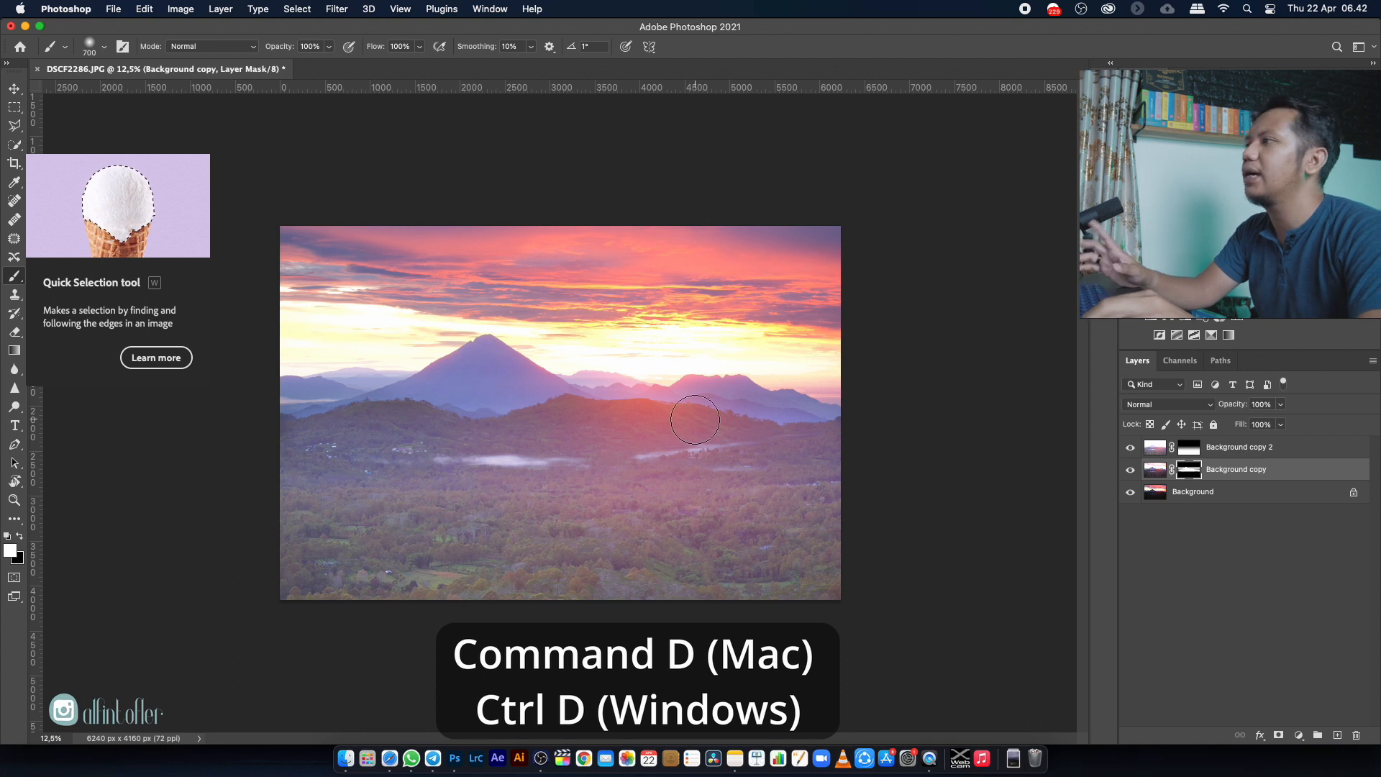
Step: Compare the blend with the Background copy and Background copy 2 layers hidden and shown, leaving both visible
left_click(1130, 470)
left_click(1130, 470)
left_click(1130, 471)
left_click(1130, 471)
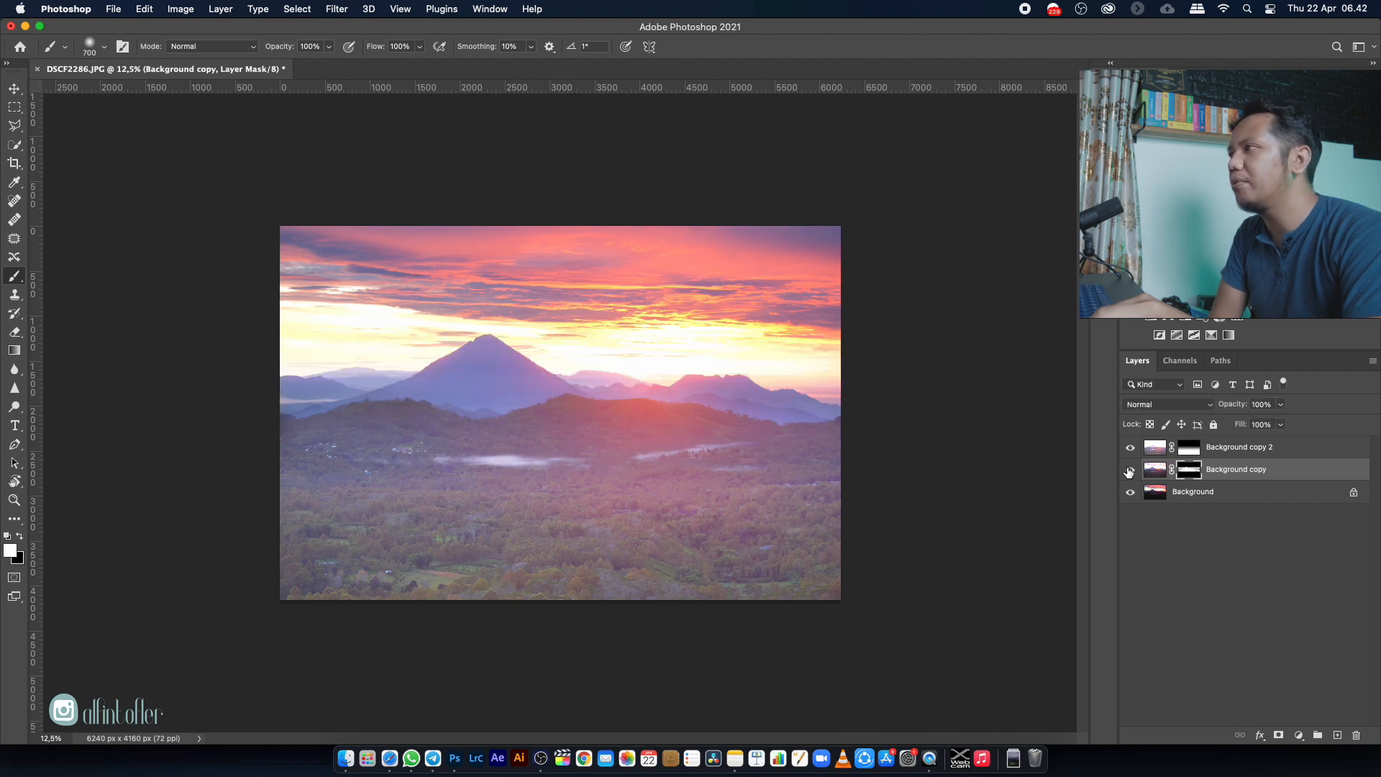
left_click(1130, 471)
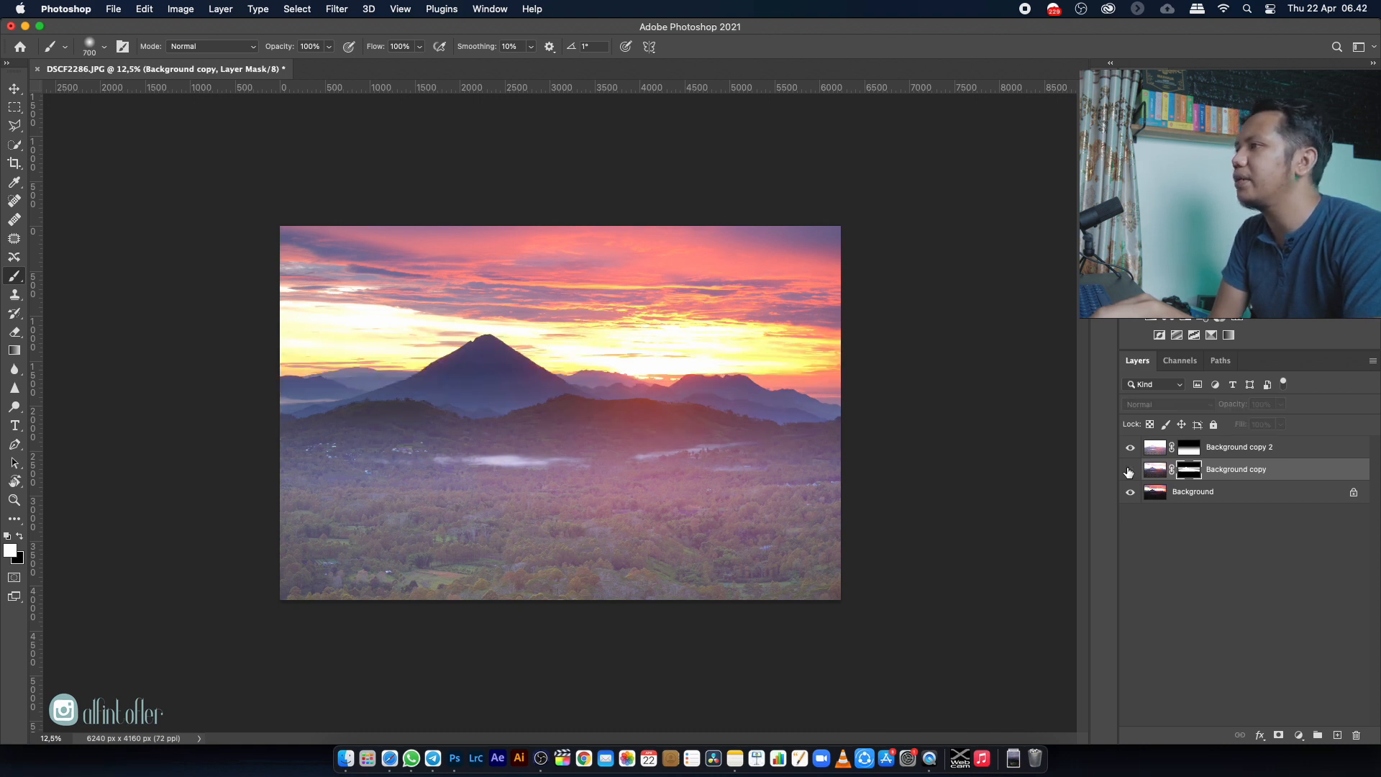
left_click(1130, 448)
left_click(1130, 448)
left_click(1130, 449)
left_click(1130, 448)
left_click(1130, 470)
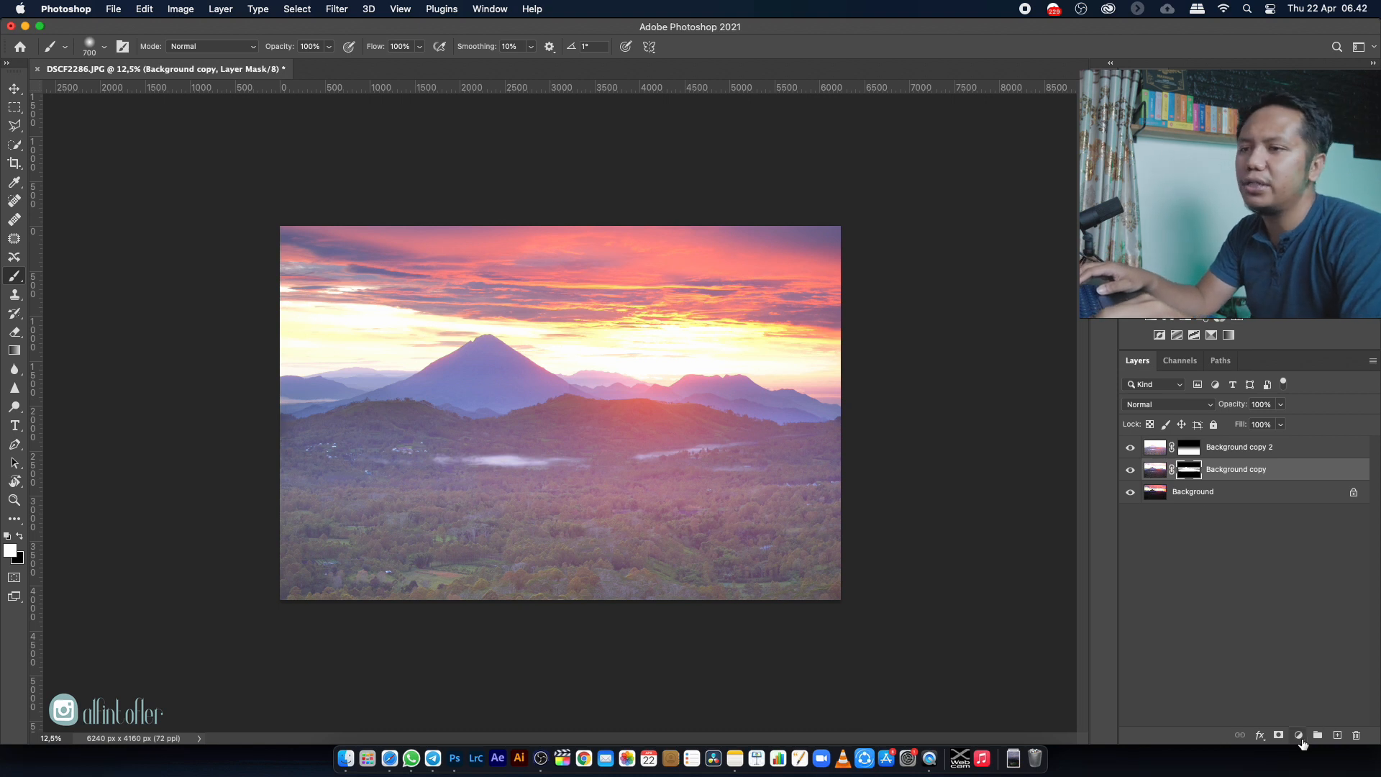
Step: Add a Curves adjustment layer above Background copy 2 and darken the image with a curve point at input 174, output 121
left_click(1265, 450)
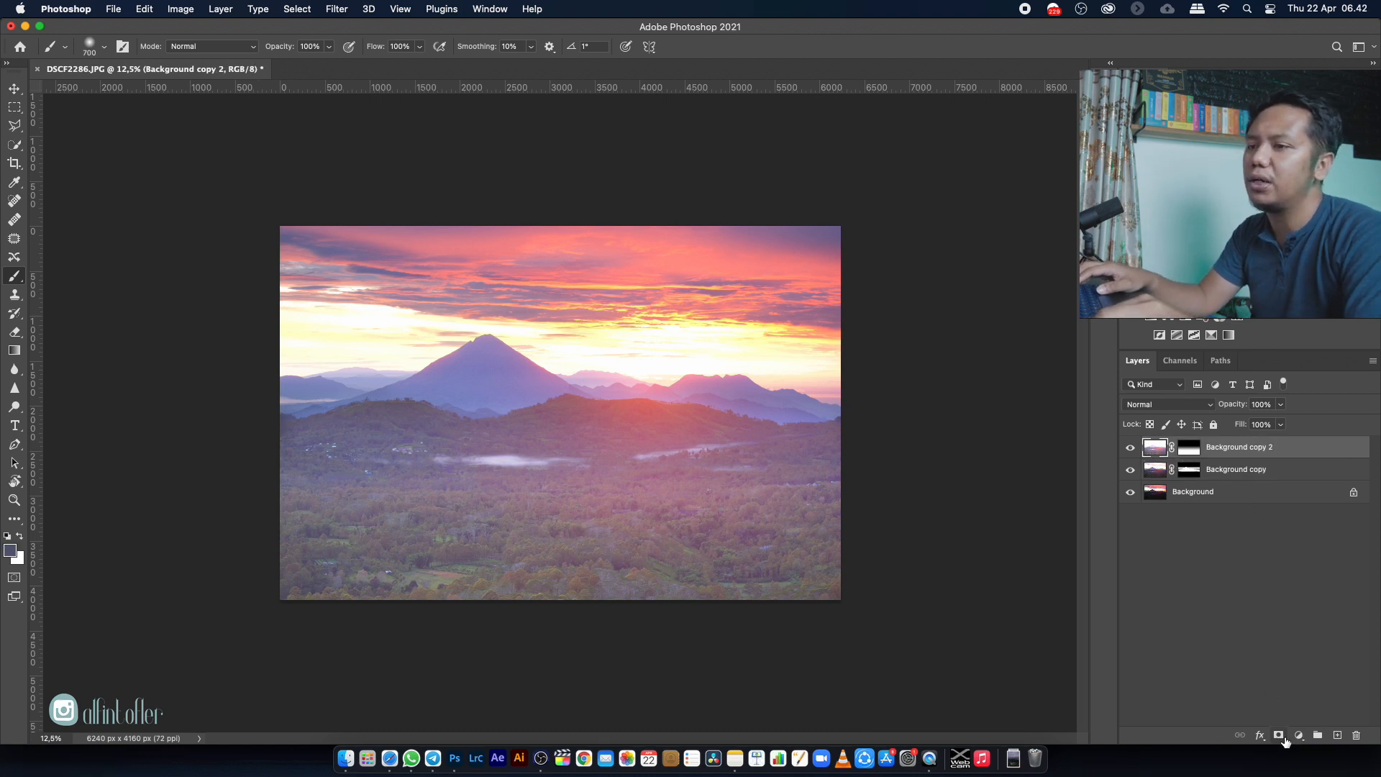
left_click(1297, 736)
left_click(1294, 492)
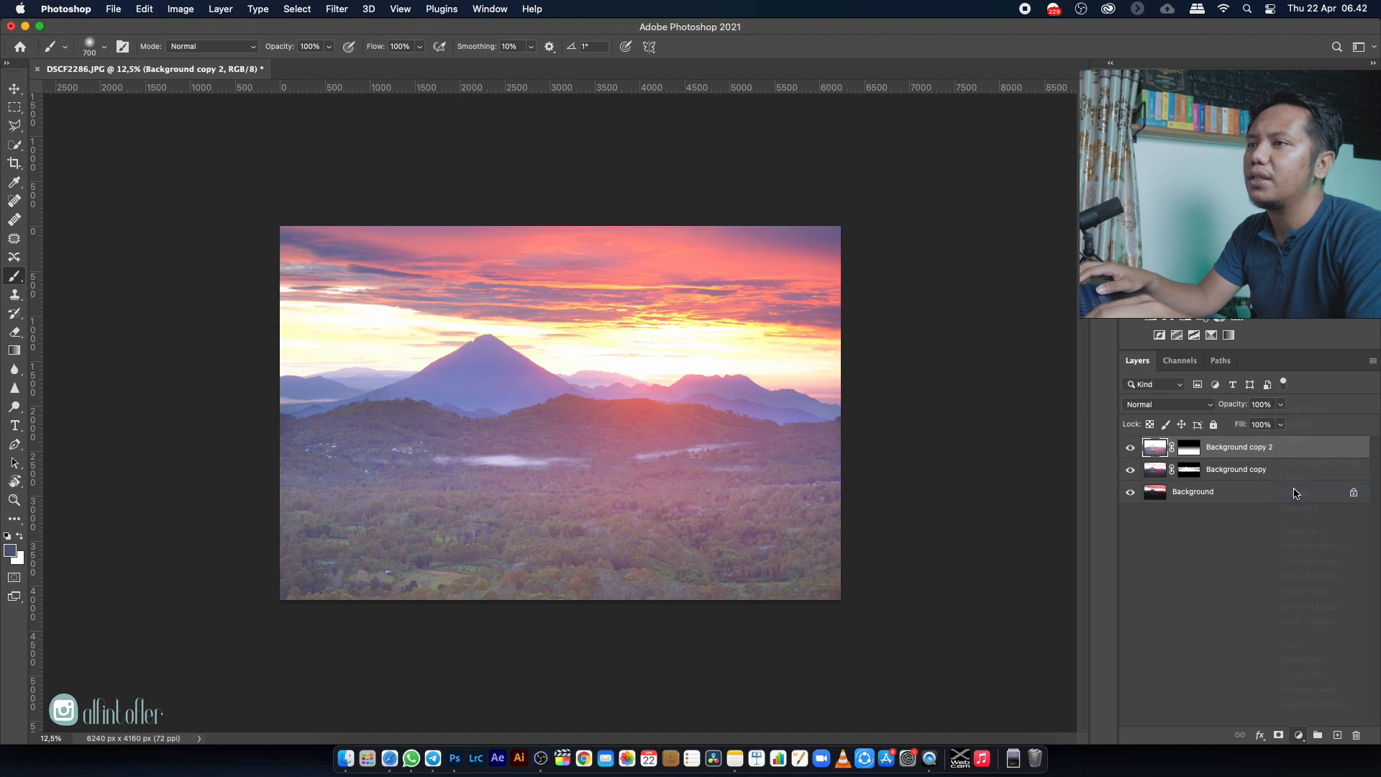
left_click_drag(1034, 251, 1038, 260)
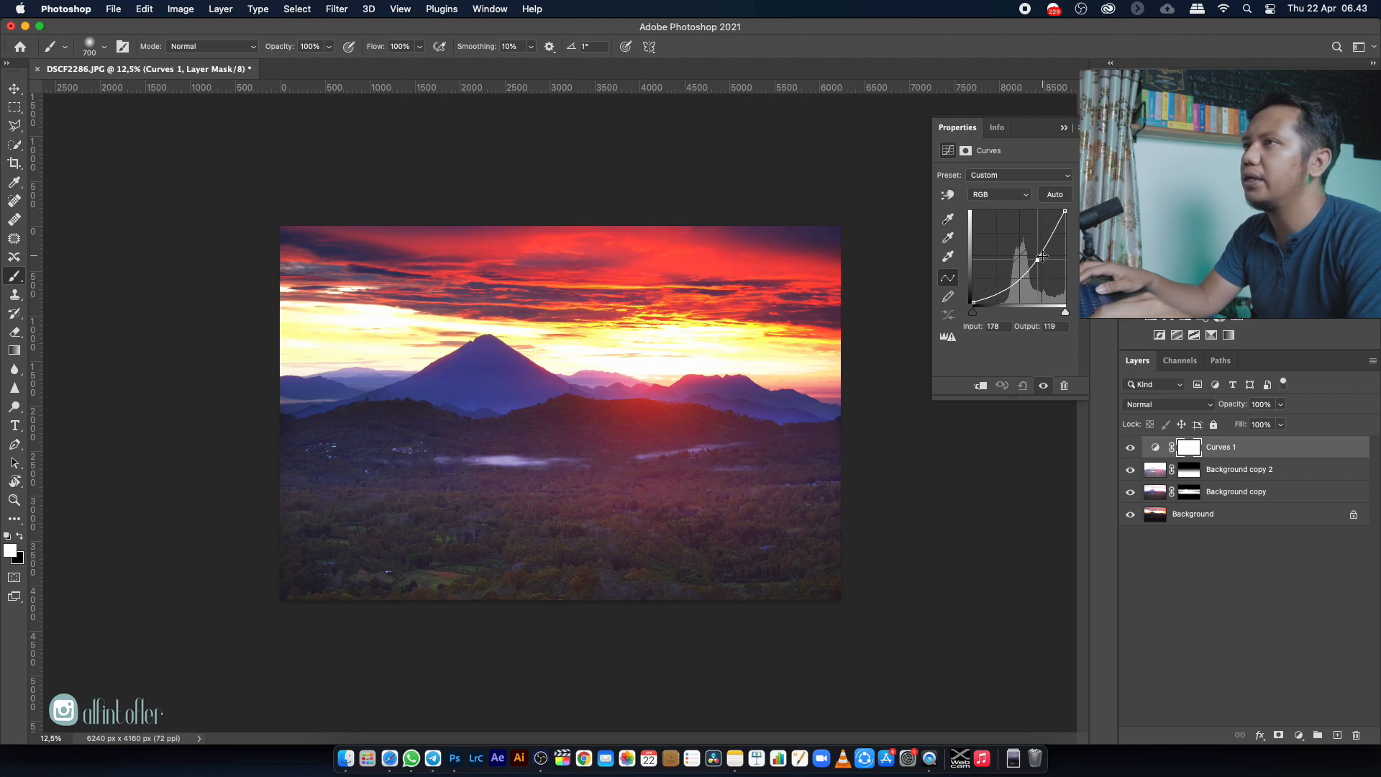
left_click_drag(1041, 259, 1036, 259)
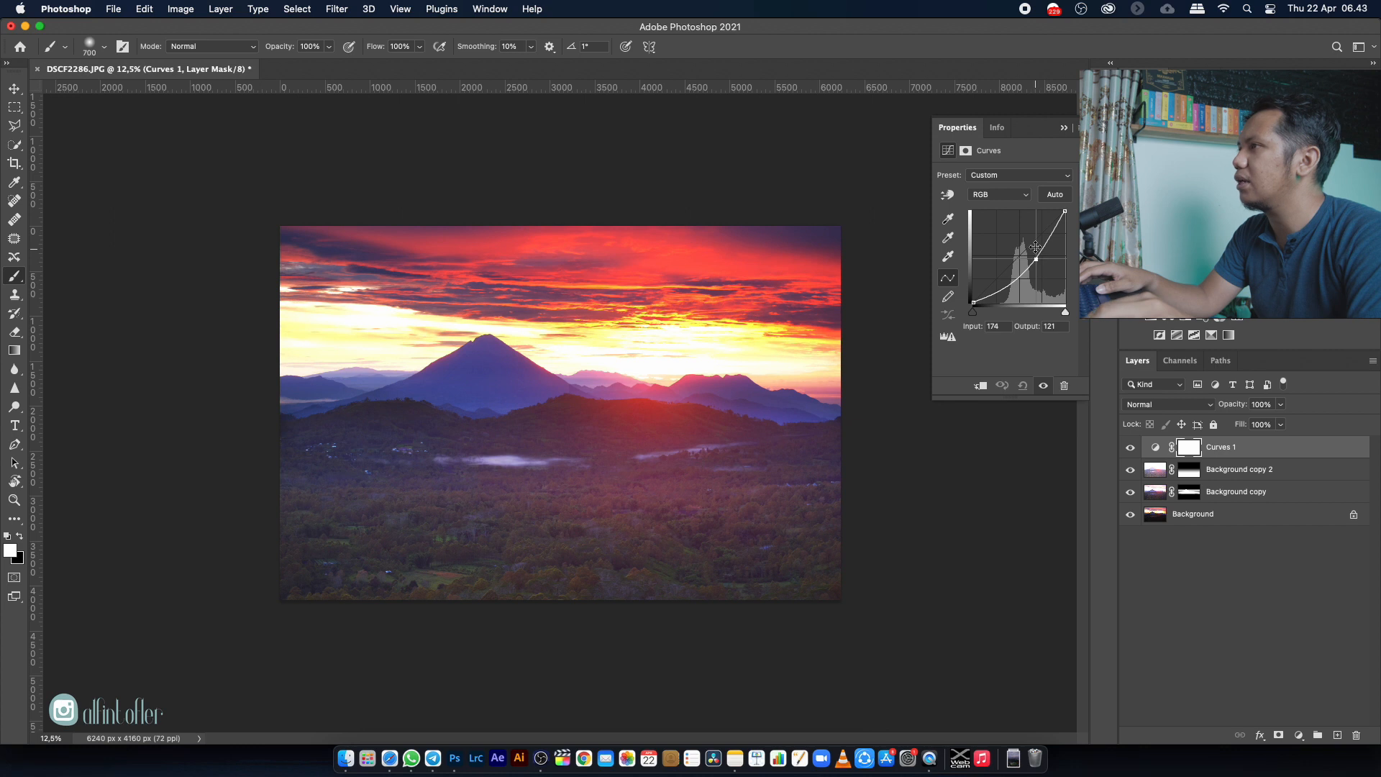
left_click(1103, 128)
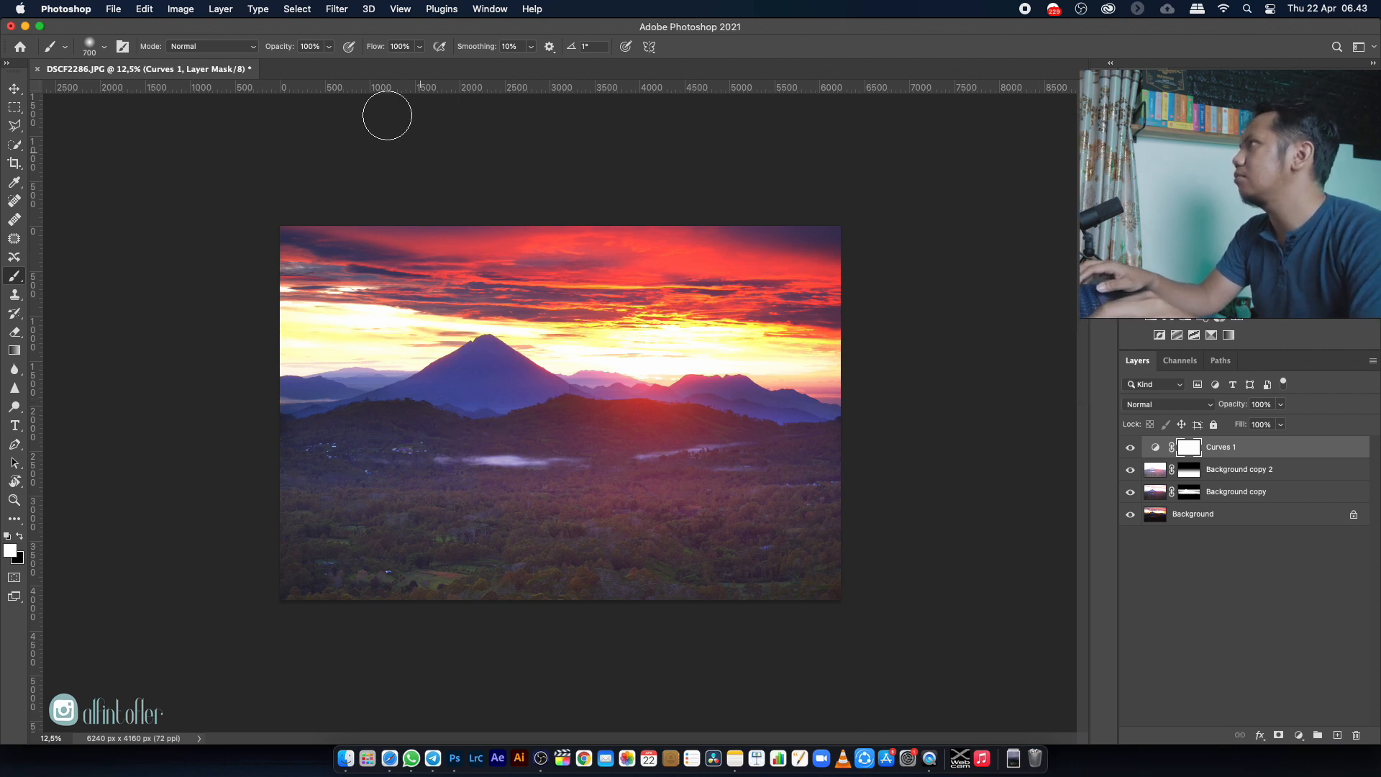
Step: Set the Gradient tool to 58% opacity with black as the foreground colour for masking the Curves 1 layer
left_click(328, 47)
left_click(296, 64)
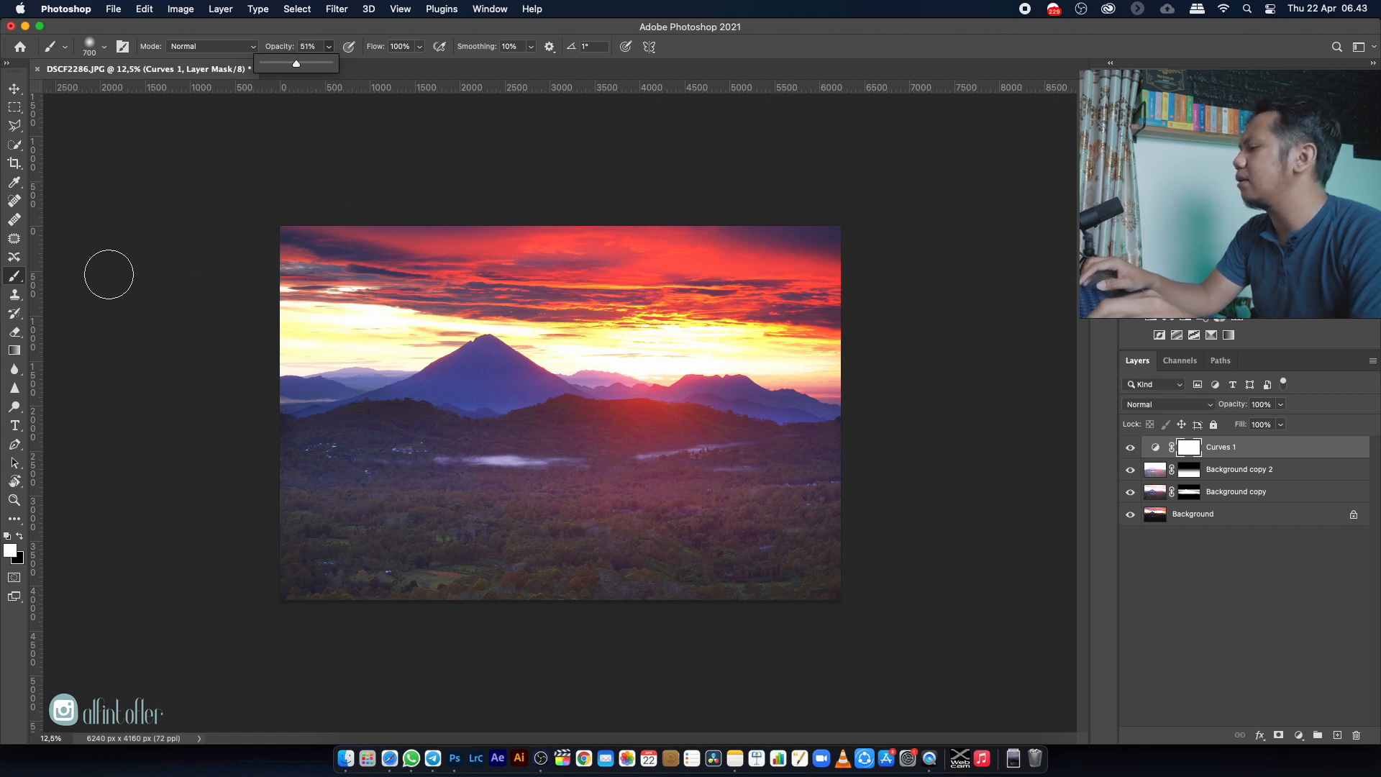
key("g")
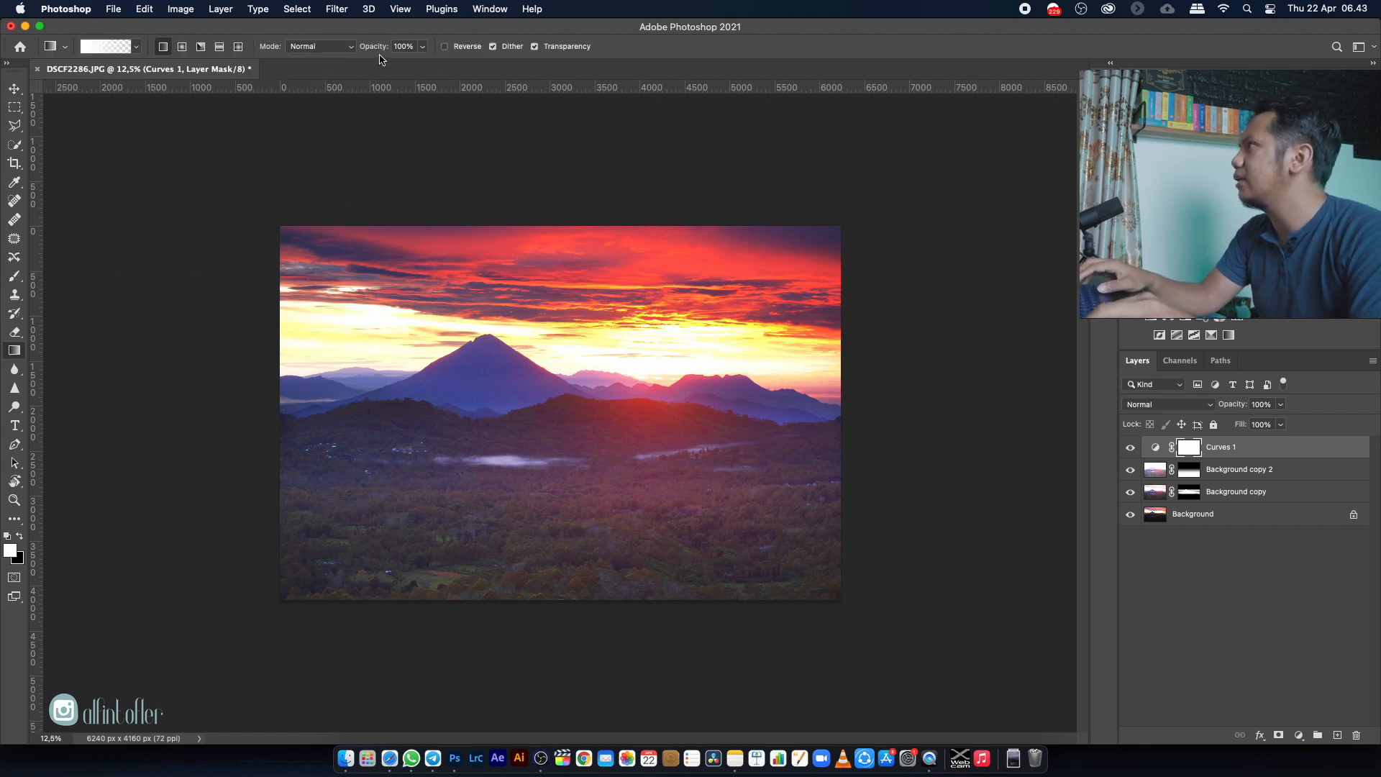
left_click(422, 48)
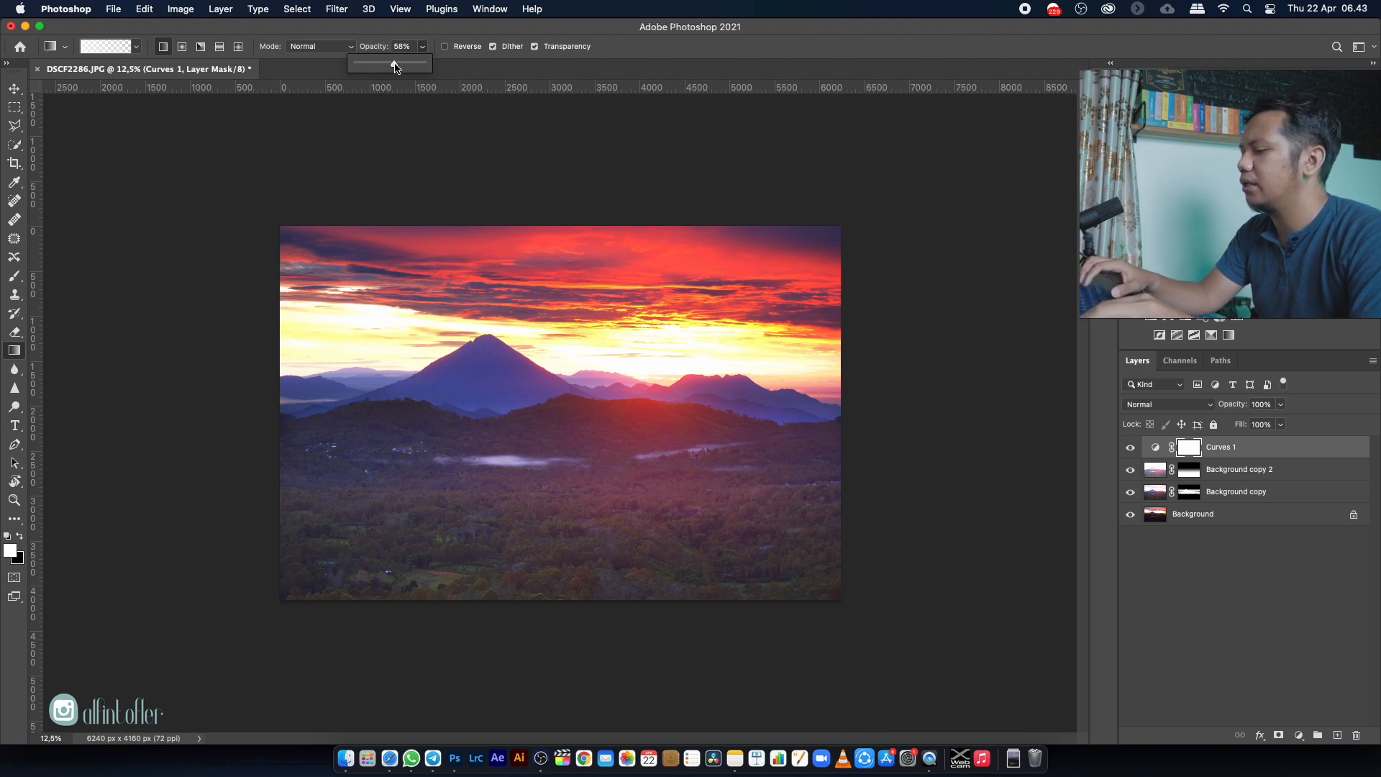
key("x")
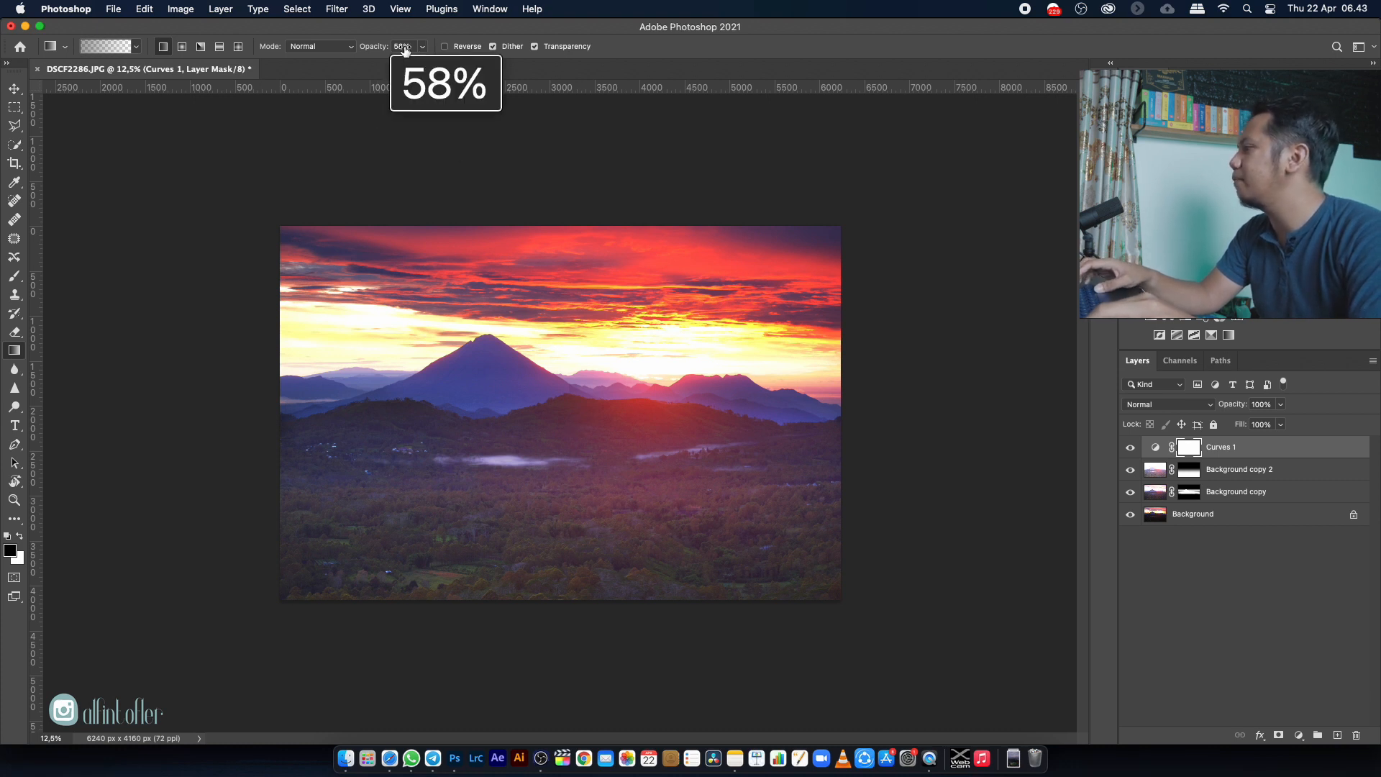
Step: Try an upward black-to-transparent gradient from the hills on the Curves 1 mask, invert the mask, and undo the attempt
left_click_drag(558, 440, 558, 355)
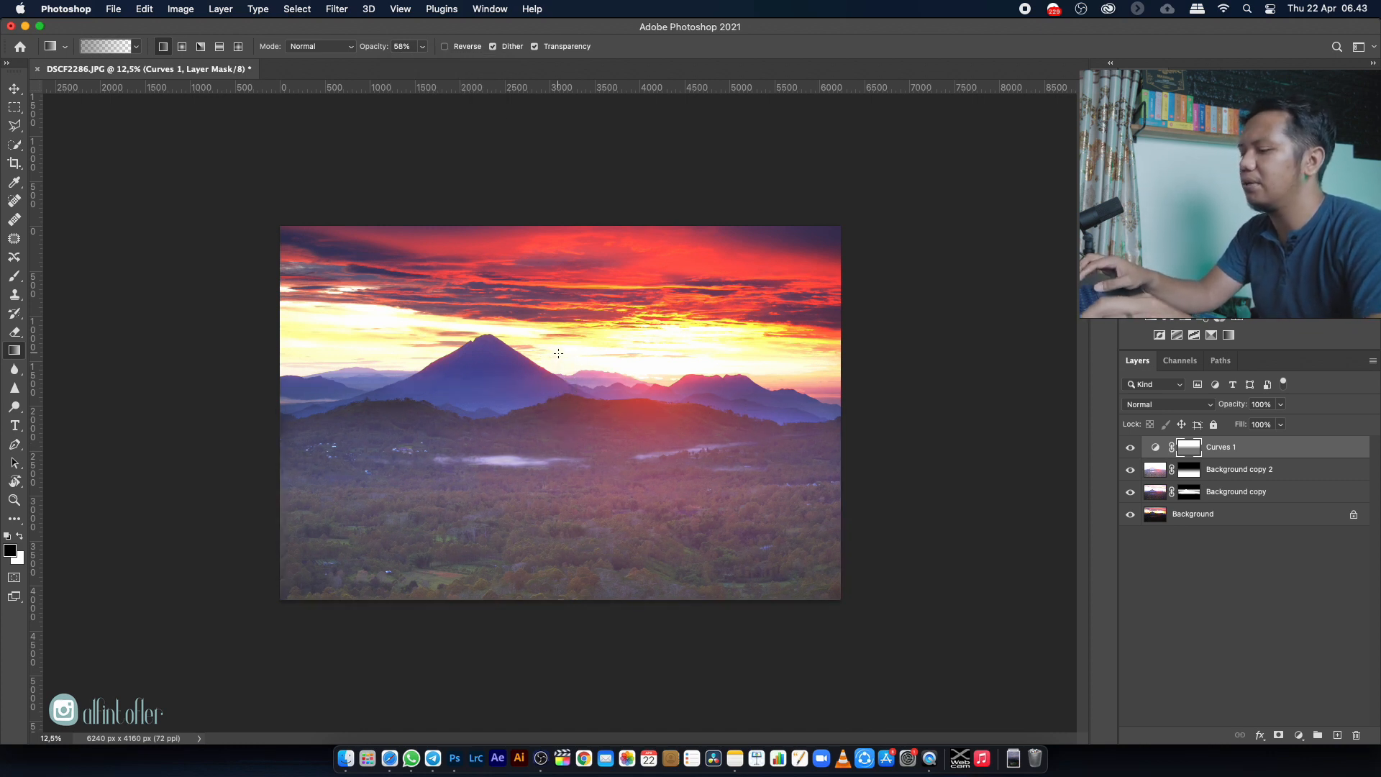
key("super+i")
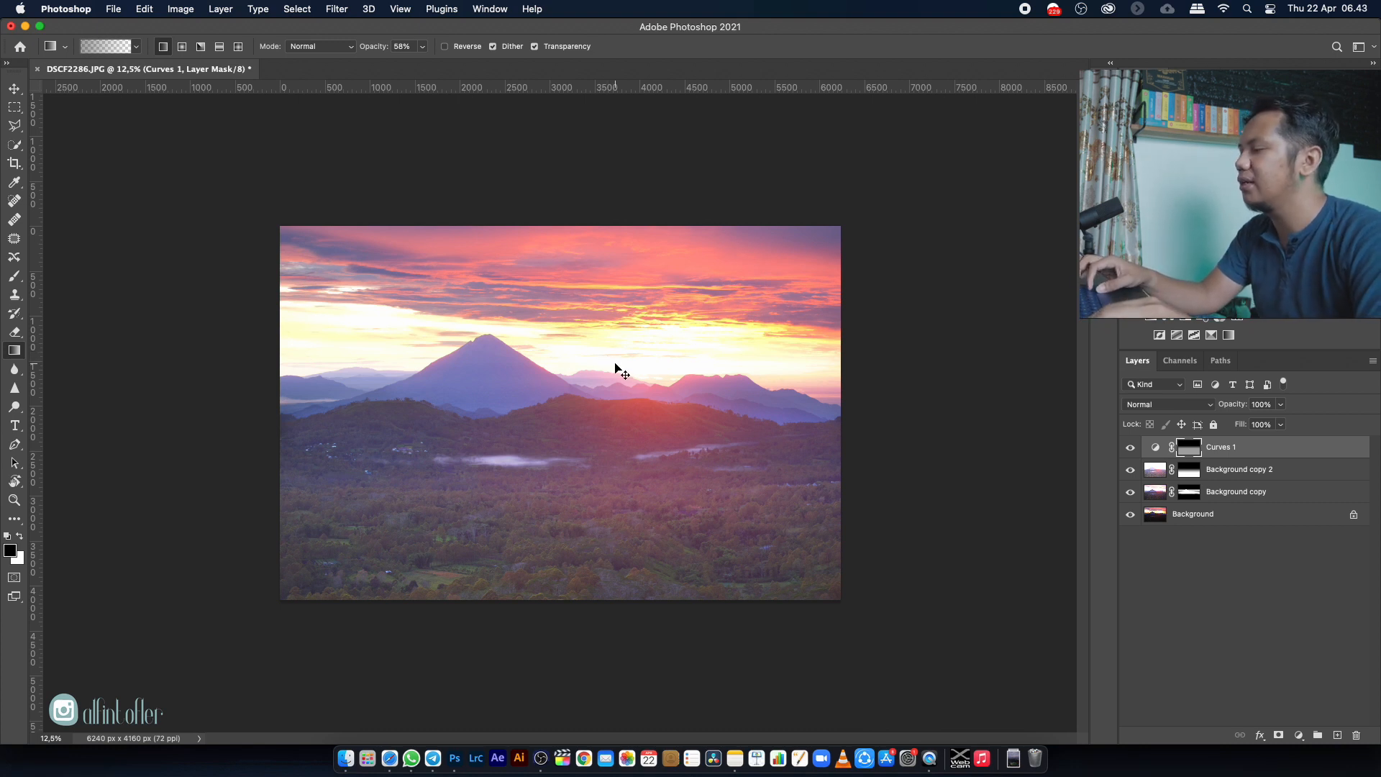
key("super+i")
key("super+z")
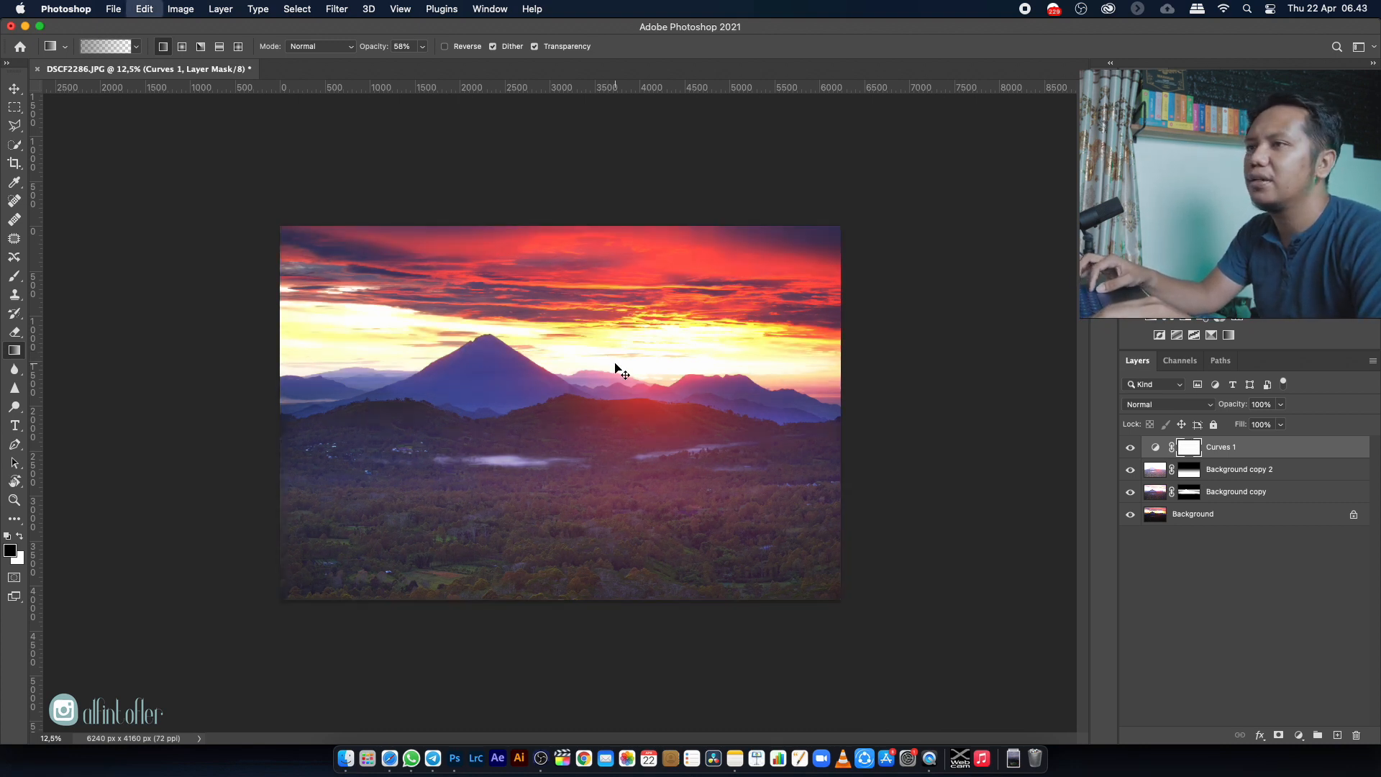
Step: Draw a downward black-to-transparent gradient from the sky to the hills on the Curves 1 mask, and compare with the layer toggled
left_click_drag(565, 288, 552, 401)
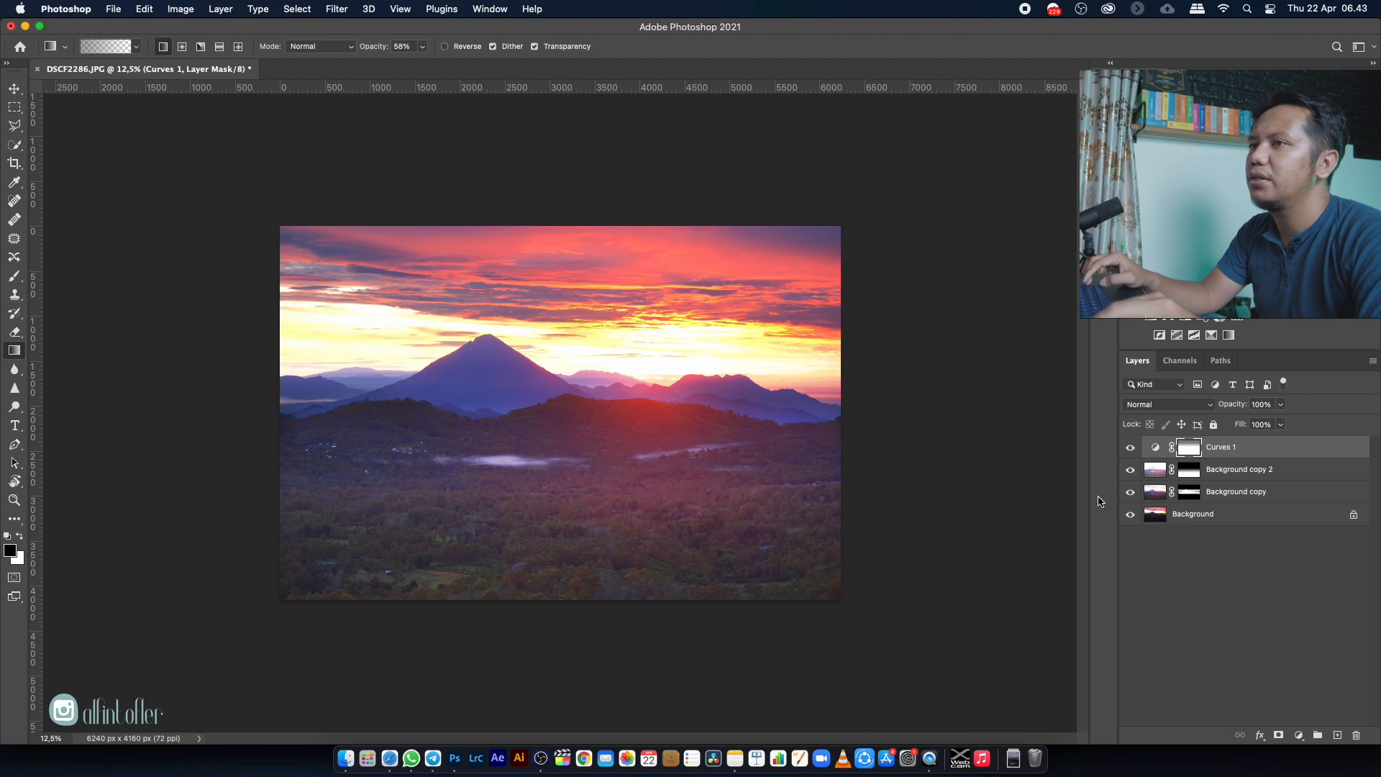
left_click(1131, 449)
left_click(1131, 448)
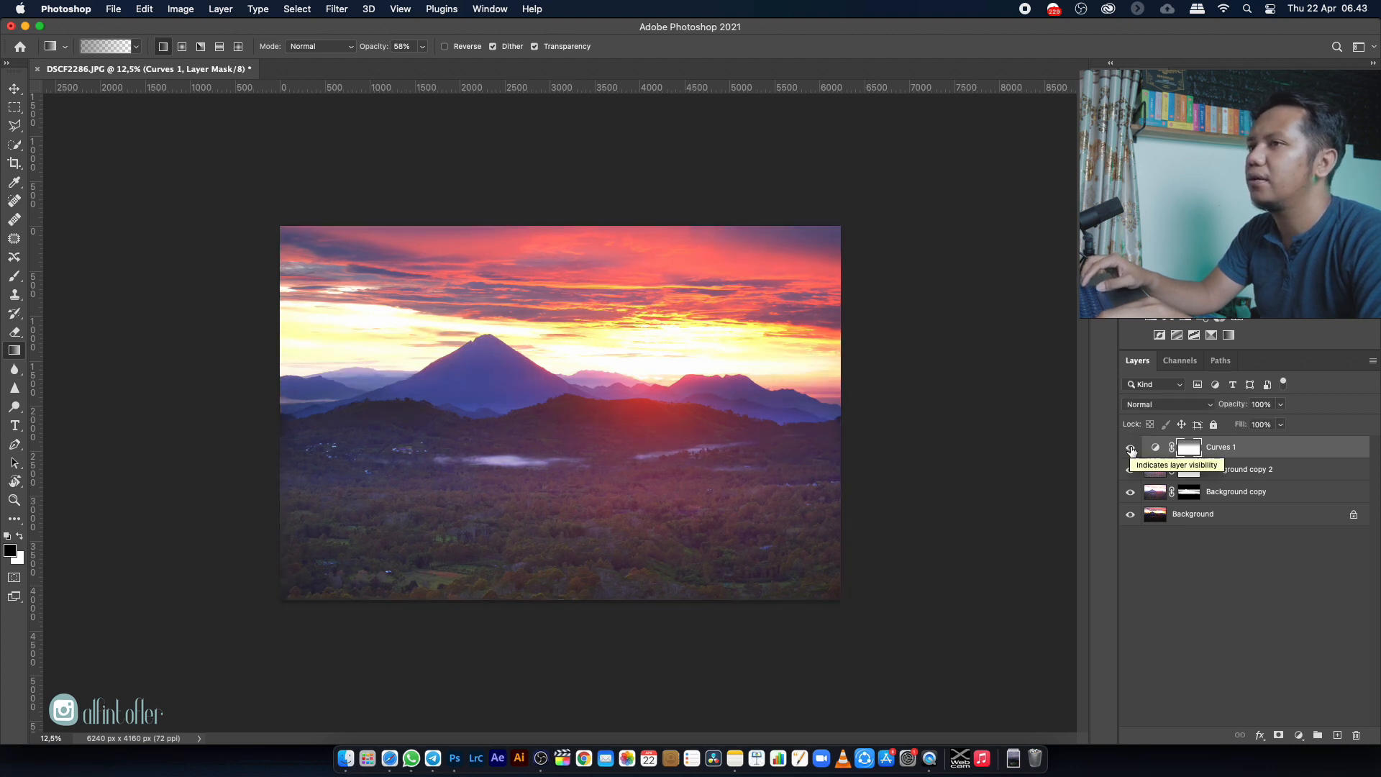
left_click(1131, 448)
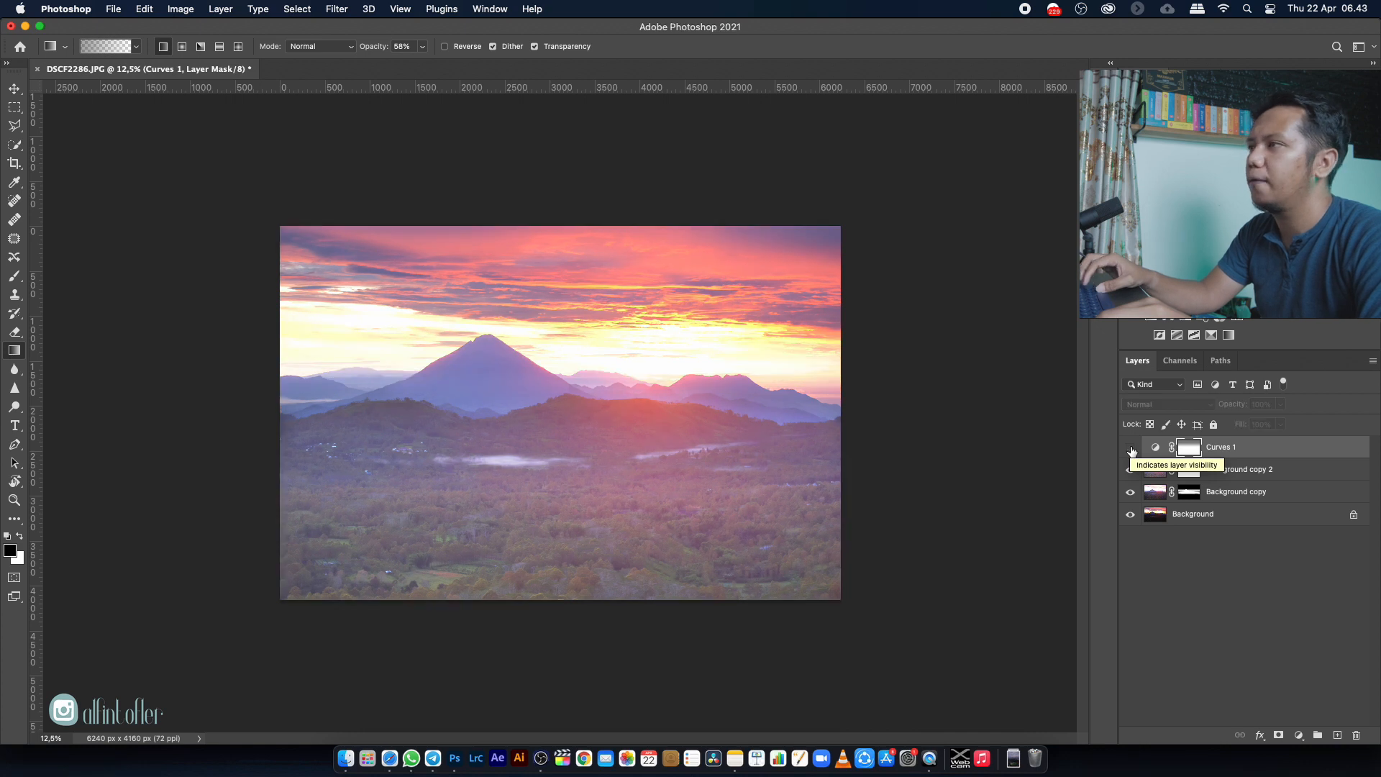
key("super+z")
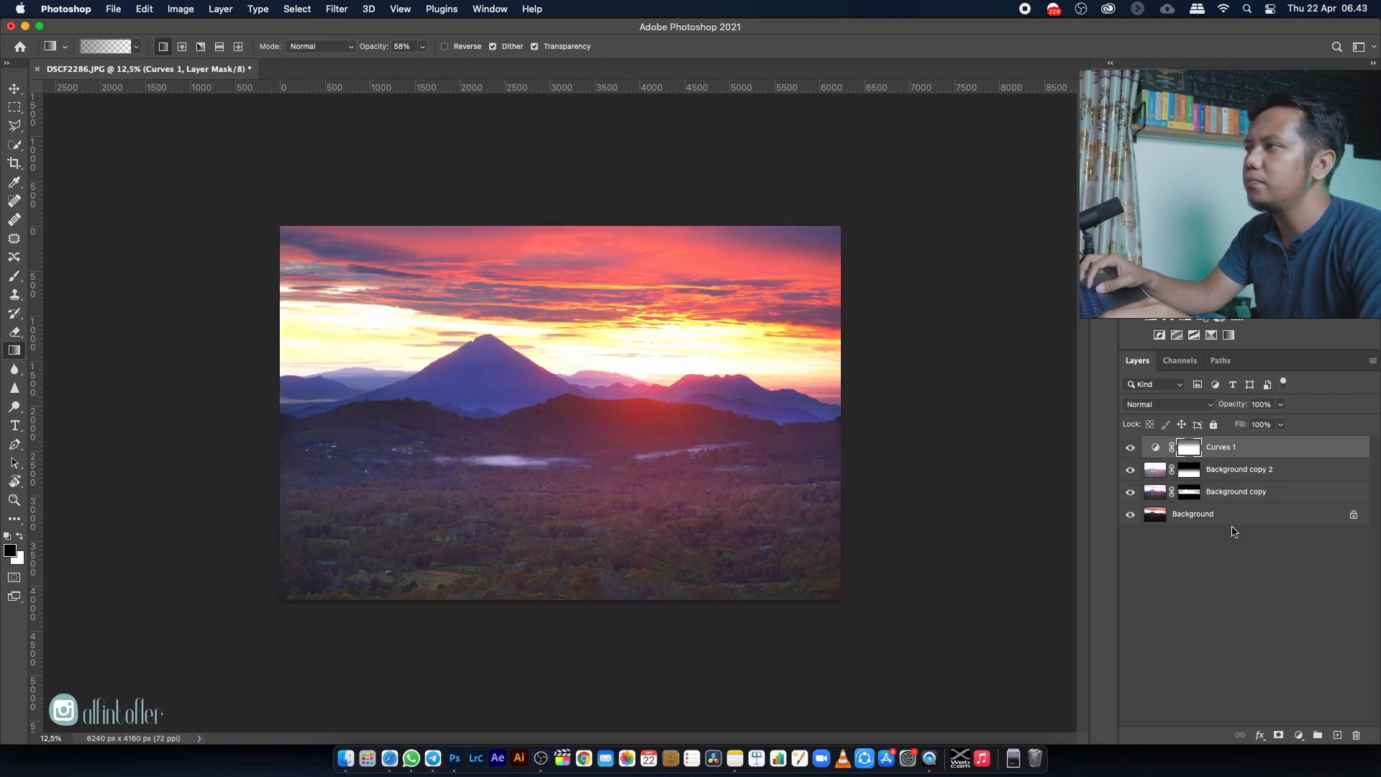
Step: Compare the photo with and without the sky gradient and with Curves 1 toggled, keeping the gradient and the layer visible
key("super+z")
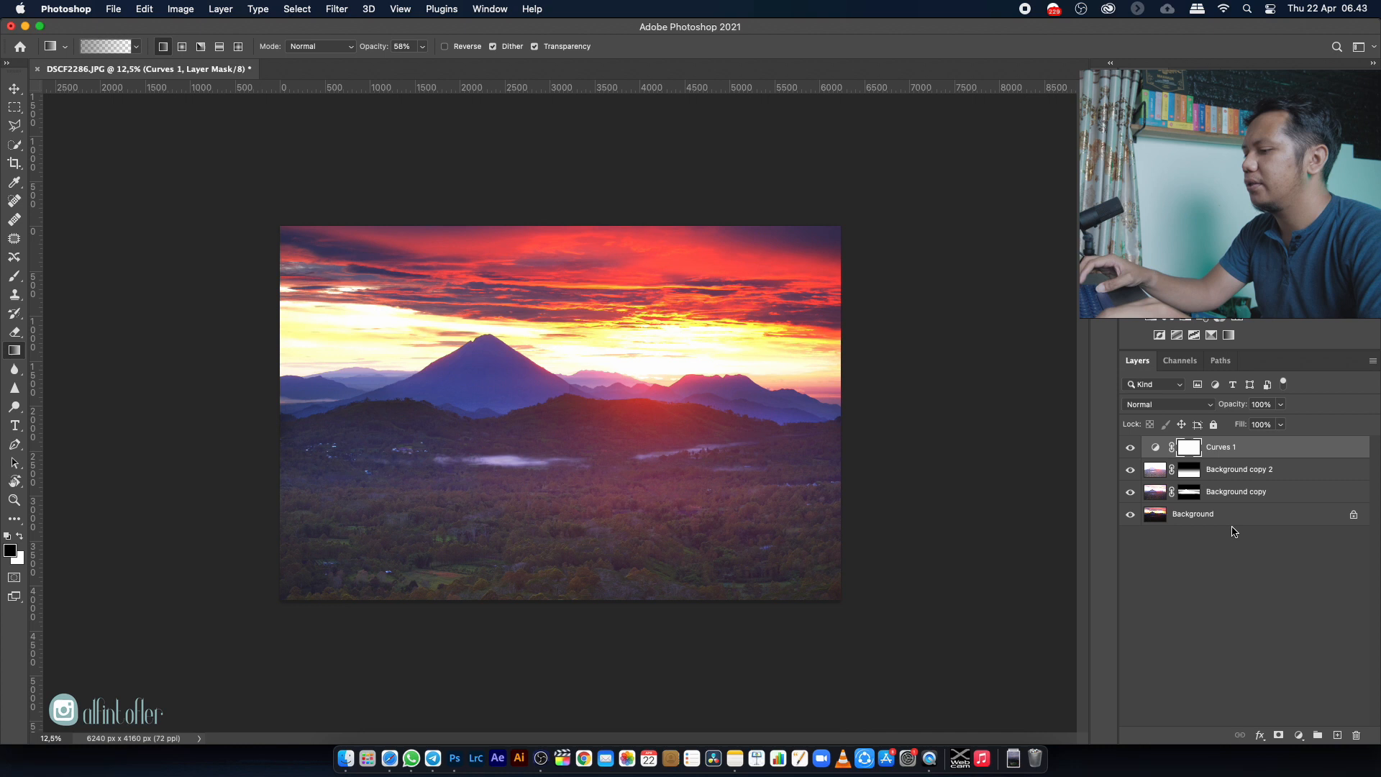
key("super+shift+z")
key("super+z")
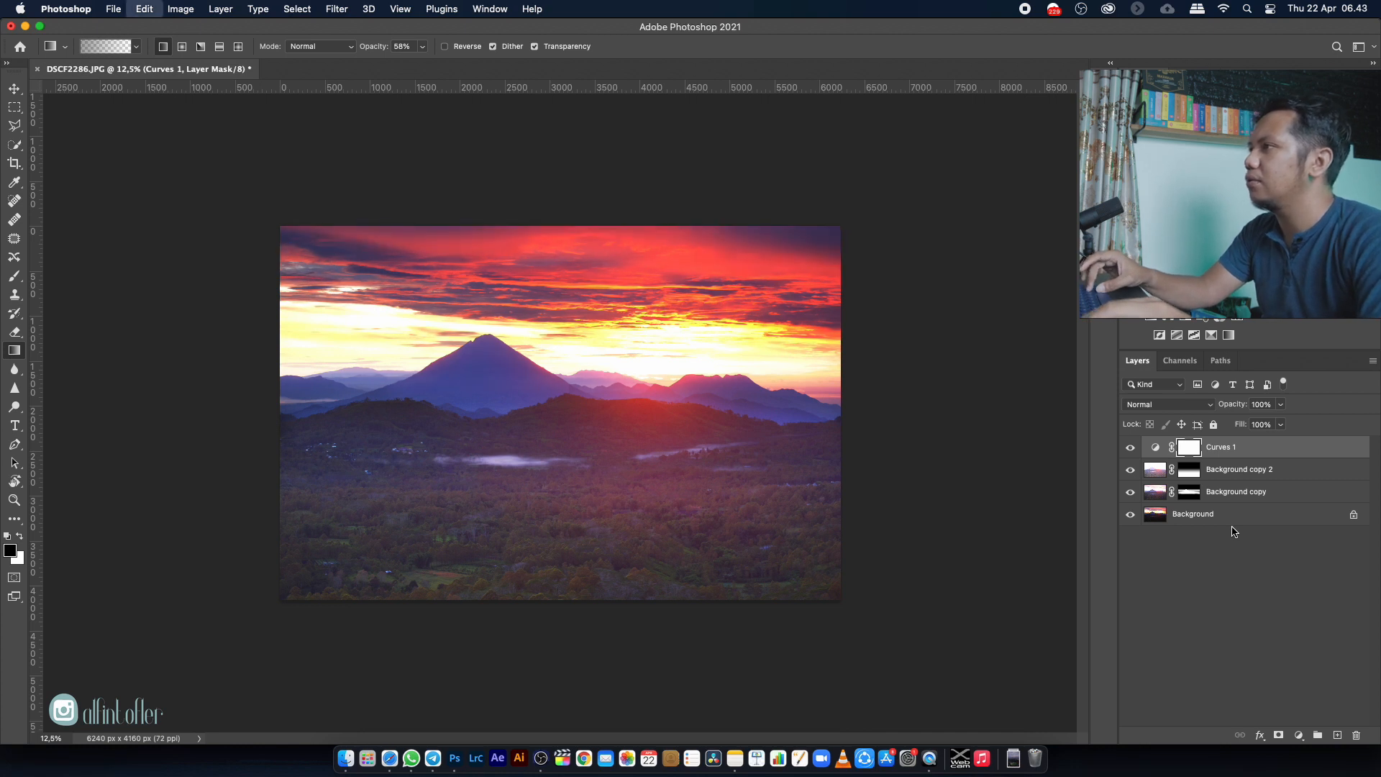
key("super+shift+z")
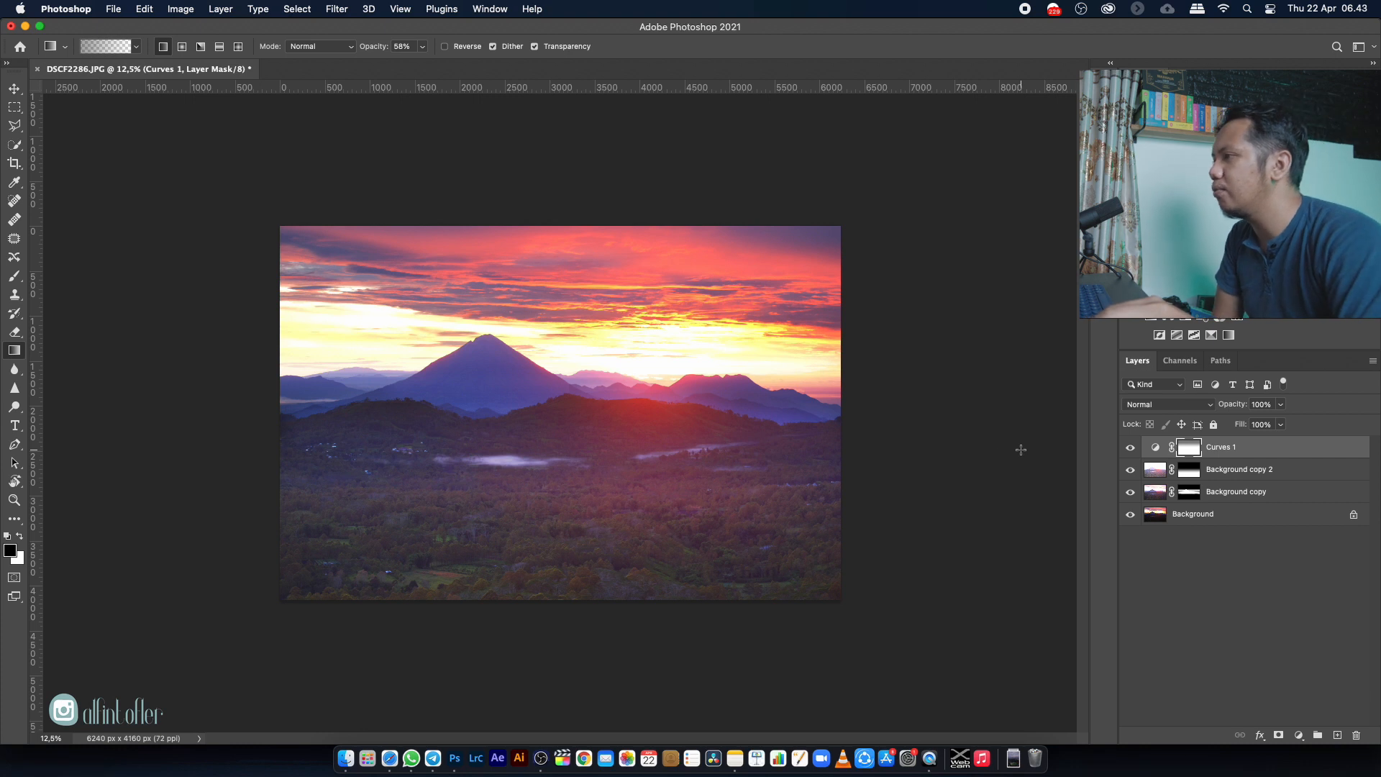
left_click(1131, 448)
left_click(1130, 448)
left_click(1130, 448)
left_click(1130, 448)
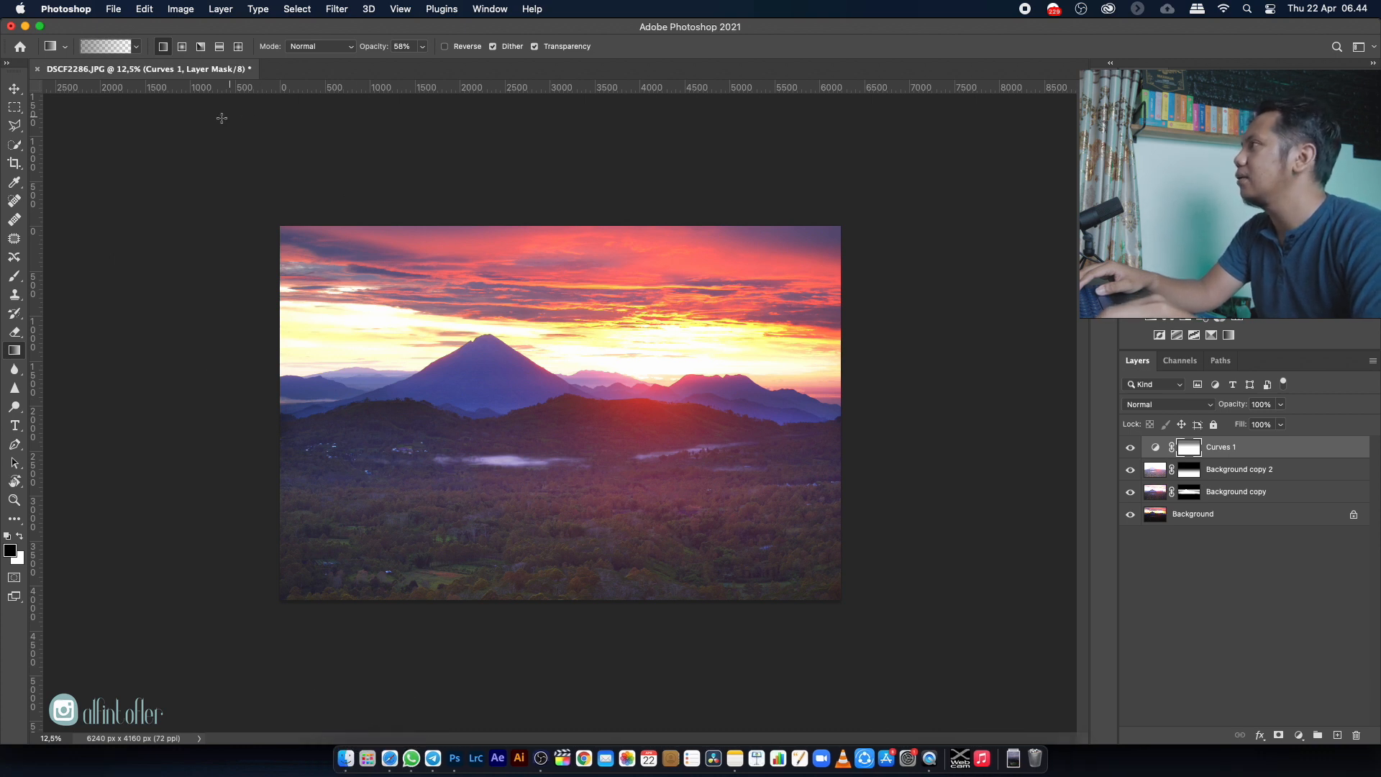
Step: Switch to Finder and open DSCF2298.JPG, DSCF2299.JPG and DSCF2300.JPG from the Bracketing folder in Adobe Photoshop 2021
left_click(346, 759)
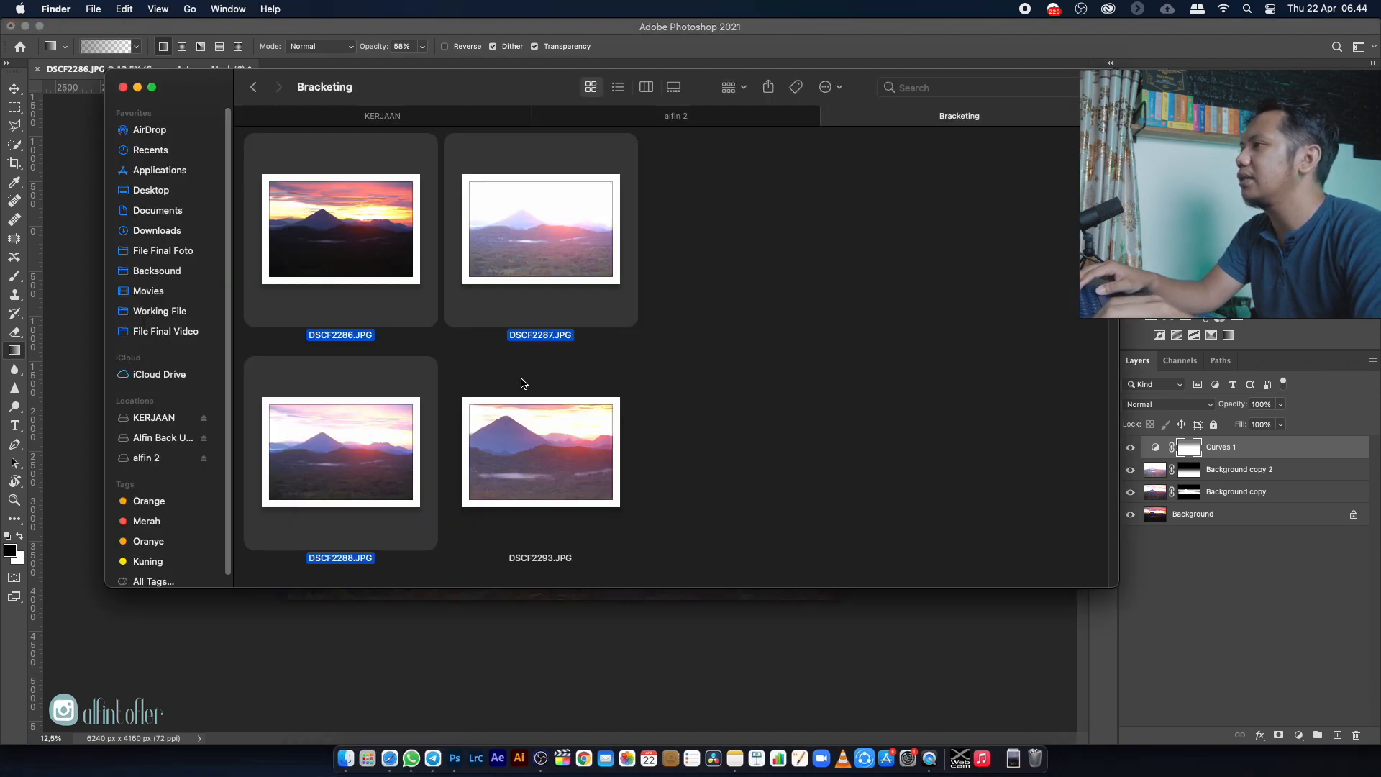
scroll(523, 383, "down", 3)
scroll(522, 383, "down", 5)
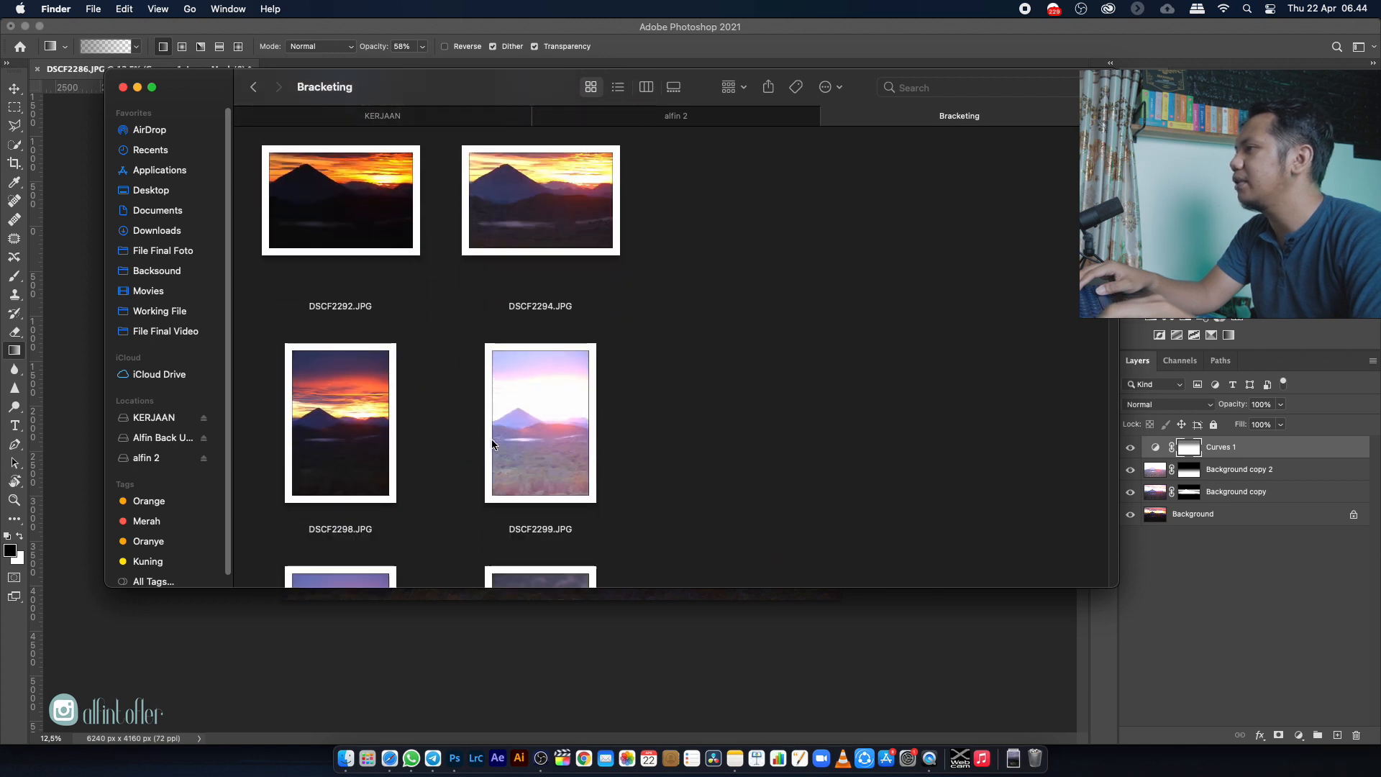
left_click(374, 420)
scroll(489, 446, "down", 2)
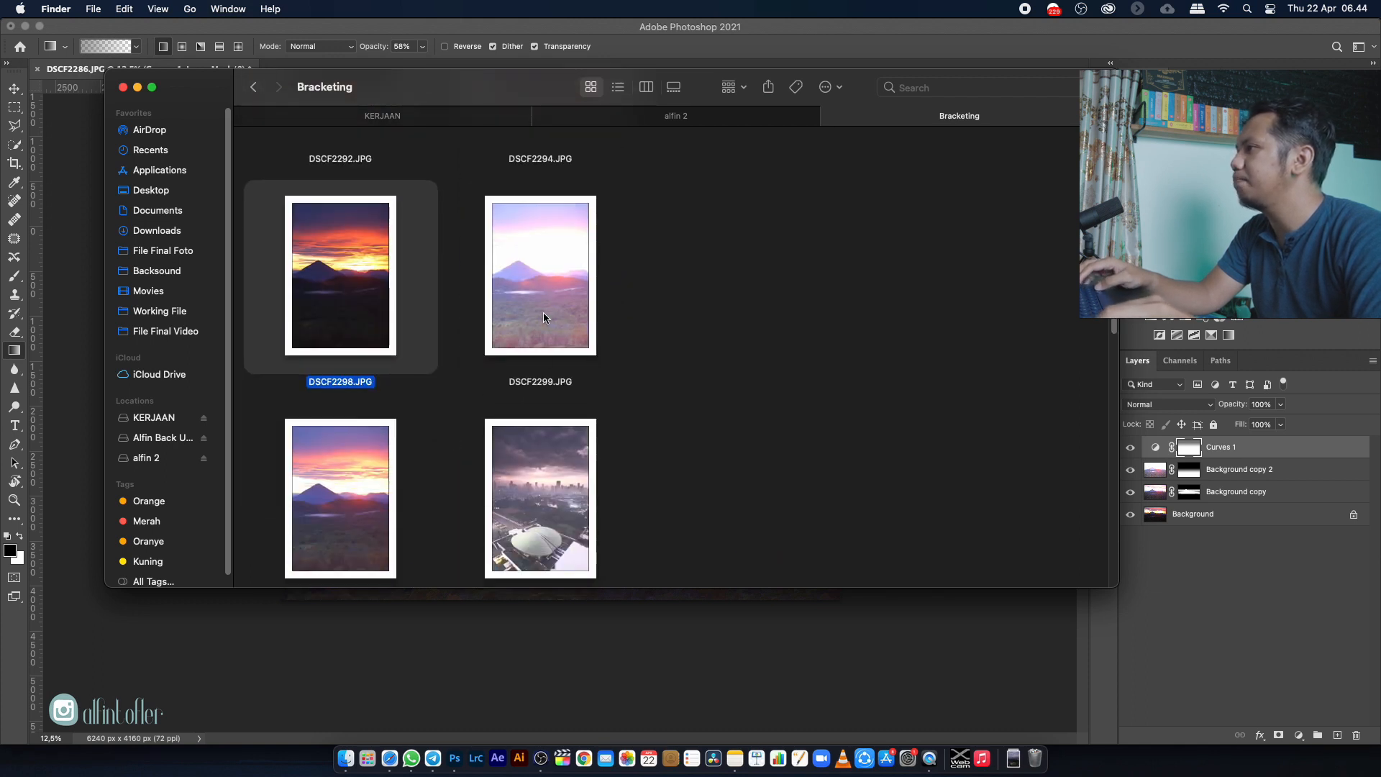
left_click(537, 292, "super")
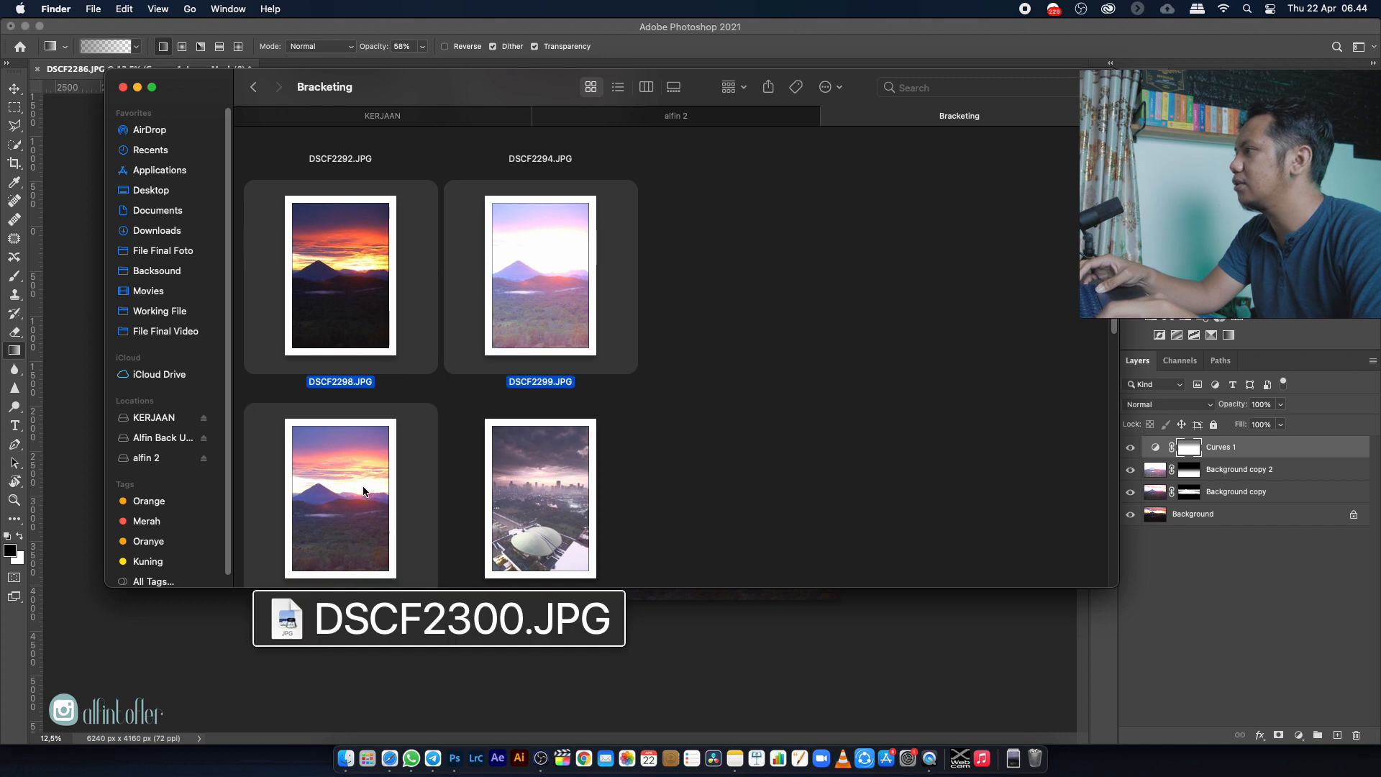
right_click(545, 257)
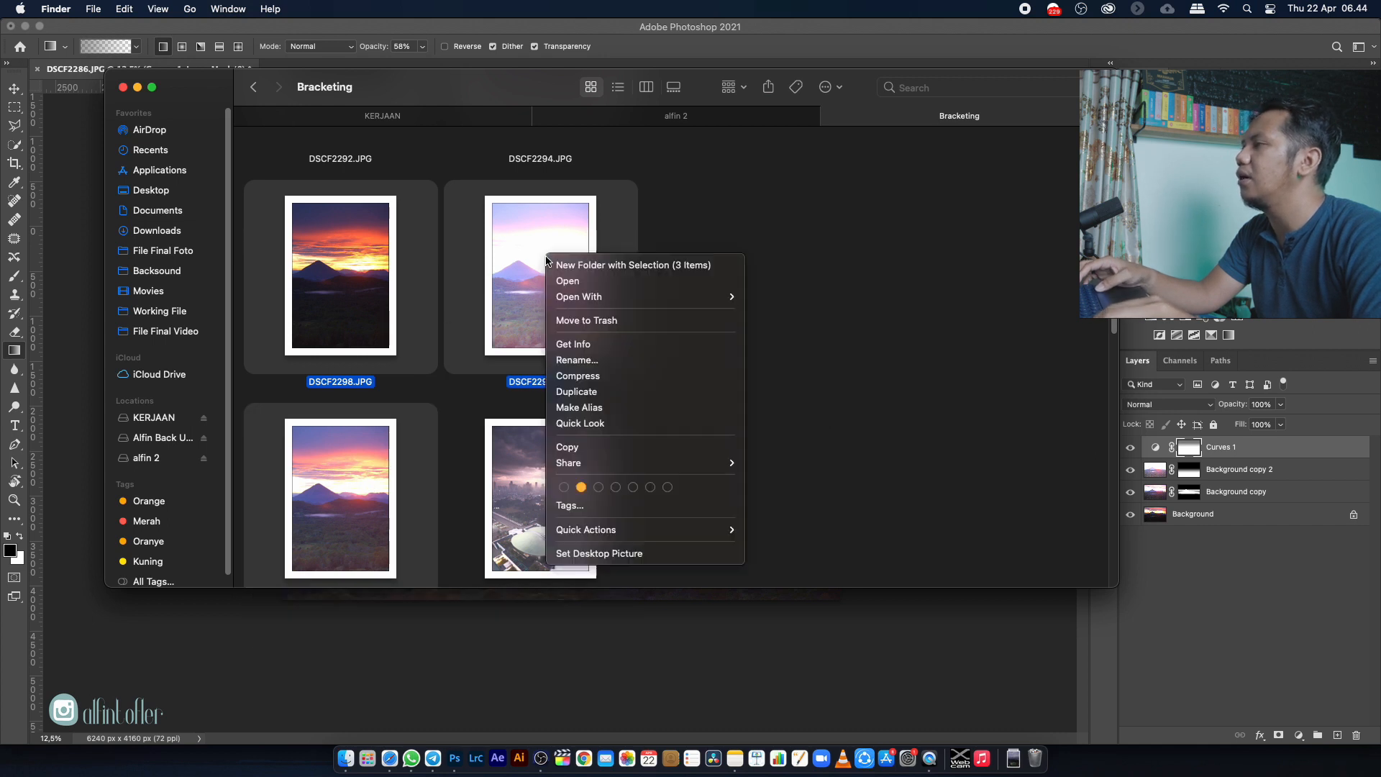
mouse_move(656, 300)
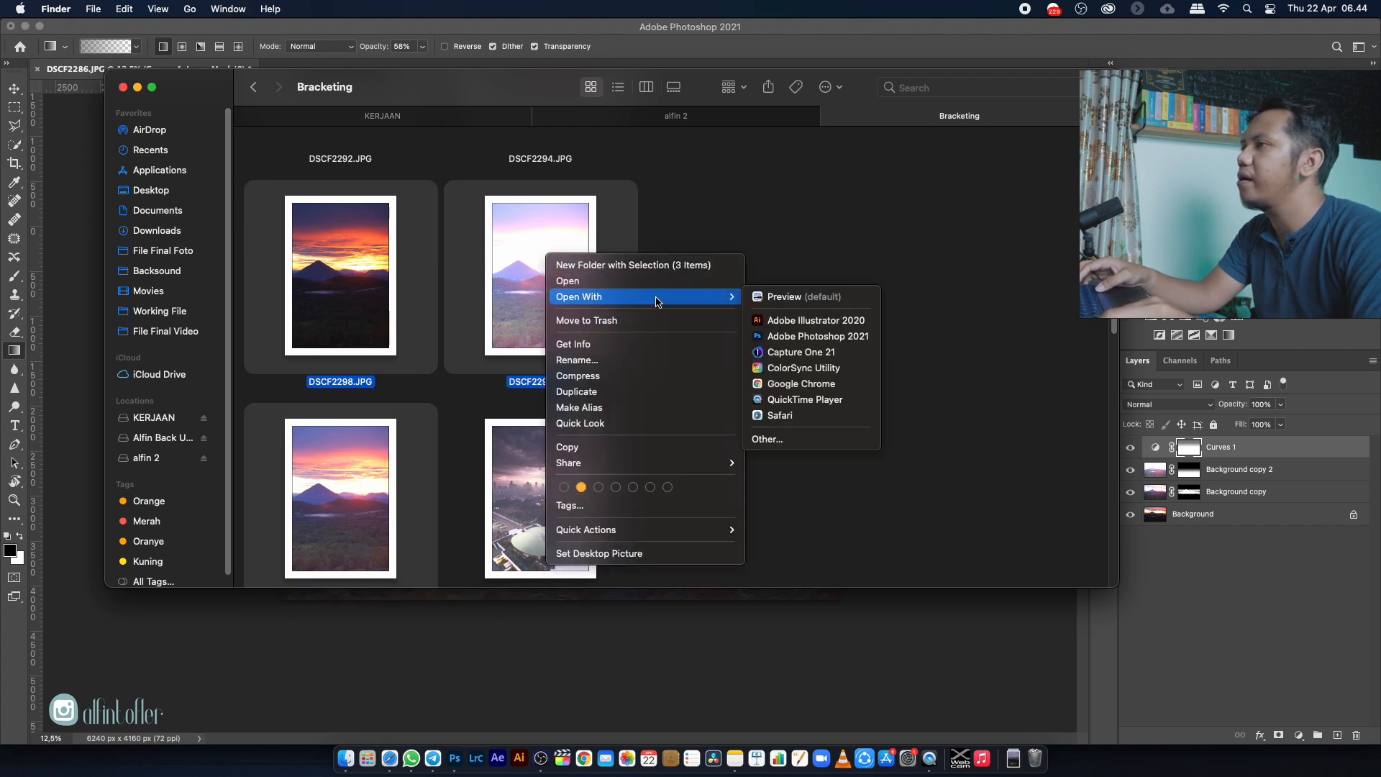
left_click(824, 337)
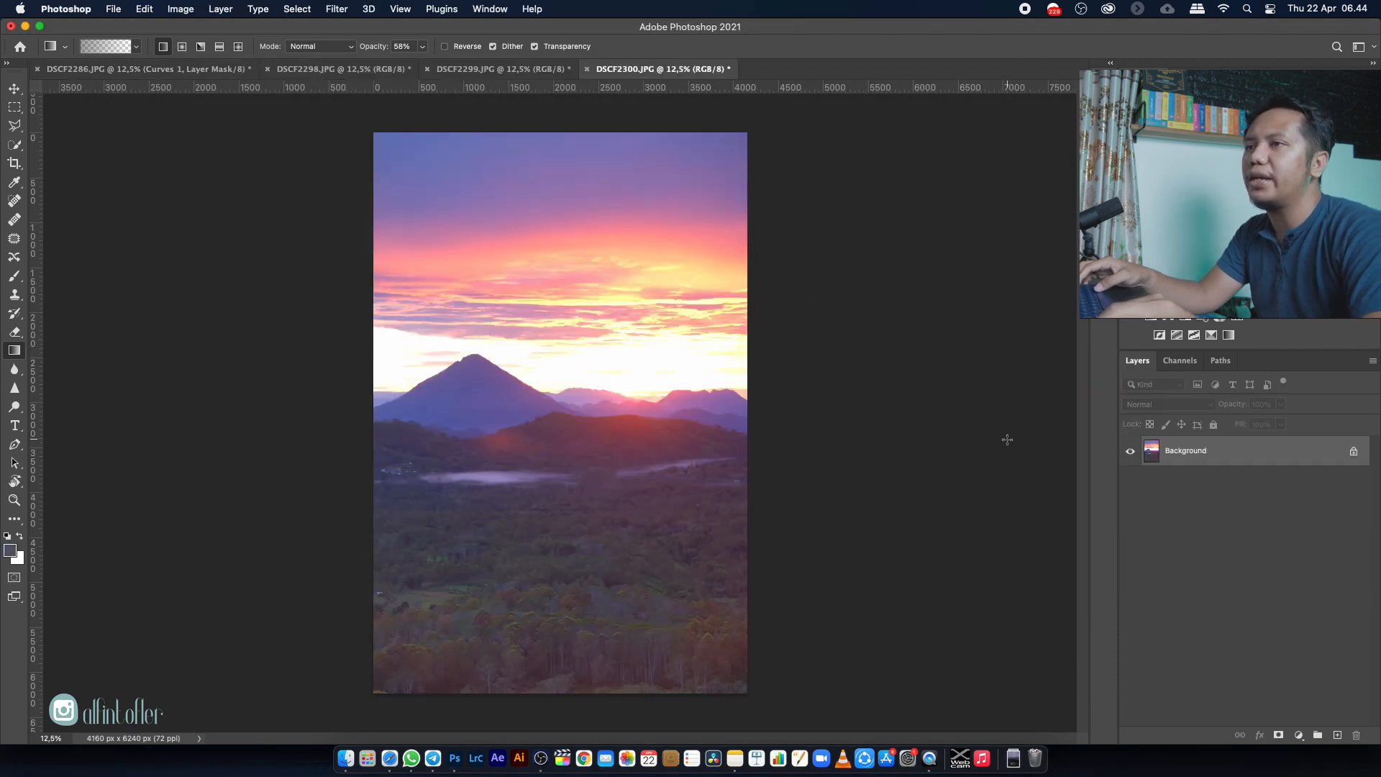
Step: Duplicate the Background layer of DSCF2300.JPG into the DSCF2298.JPG document and close DSCF2300.JPG
right_click(1195, 463)
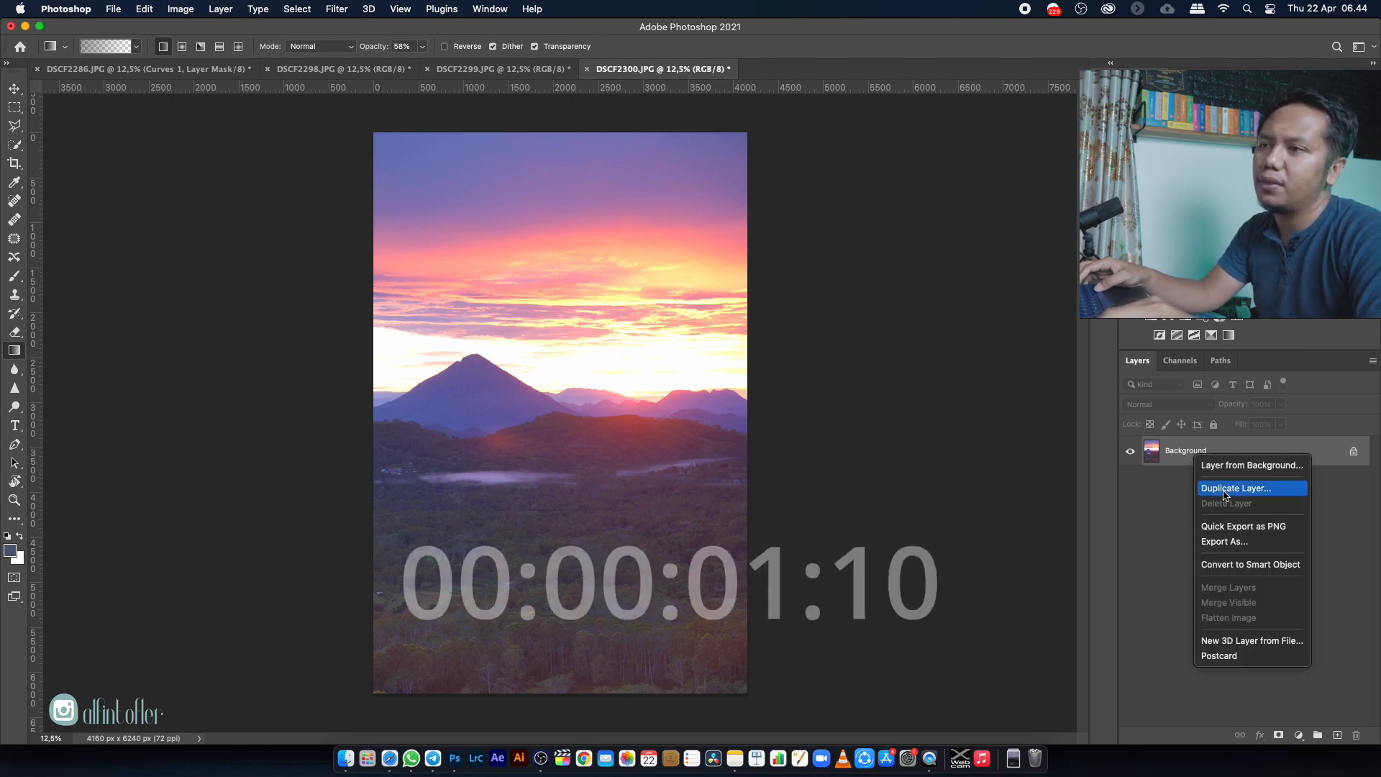
left_click(1225, 491)
left_click(705, 384)
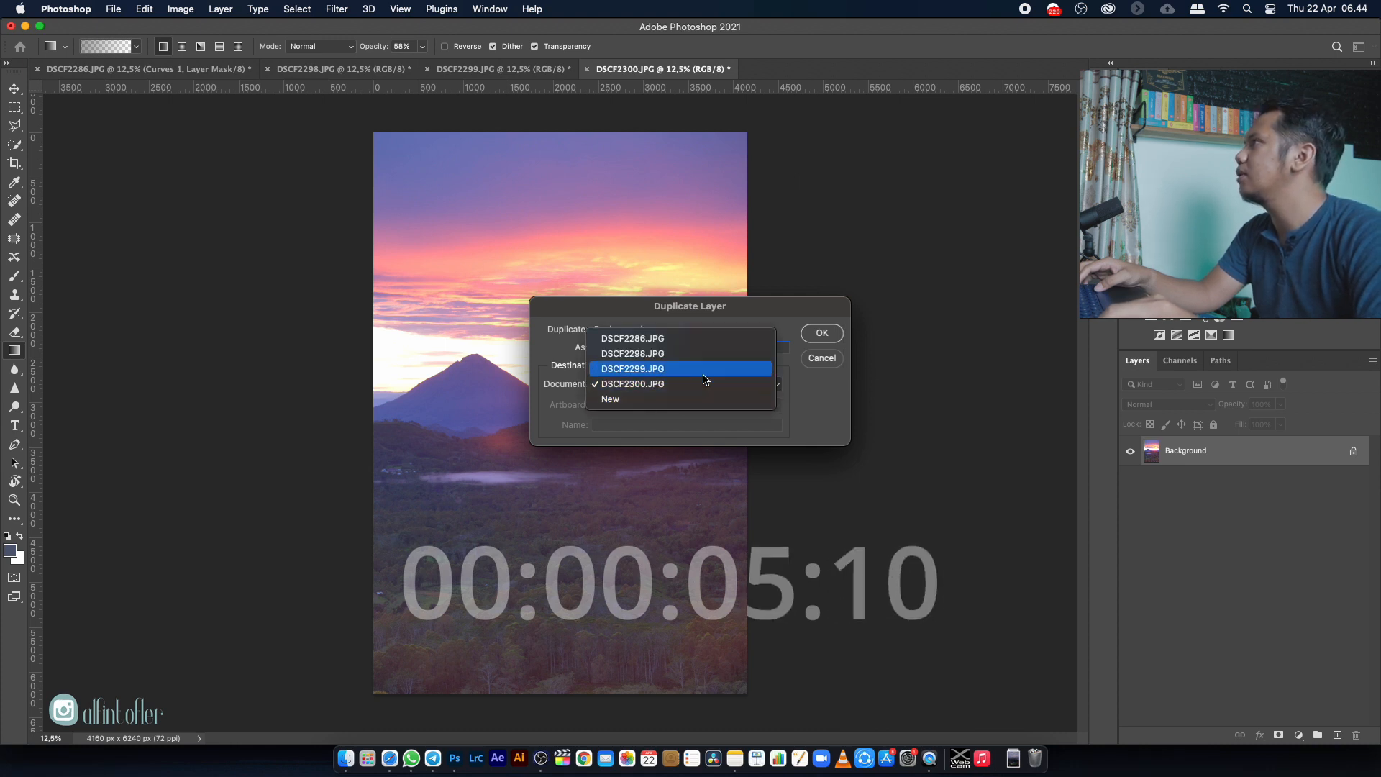
left_click(695, 354)
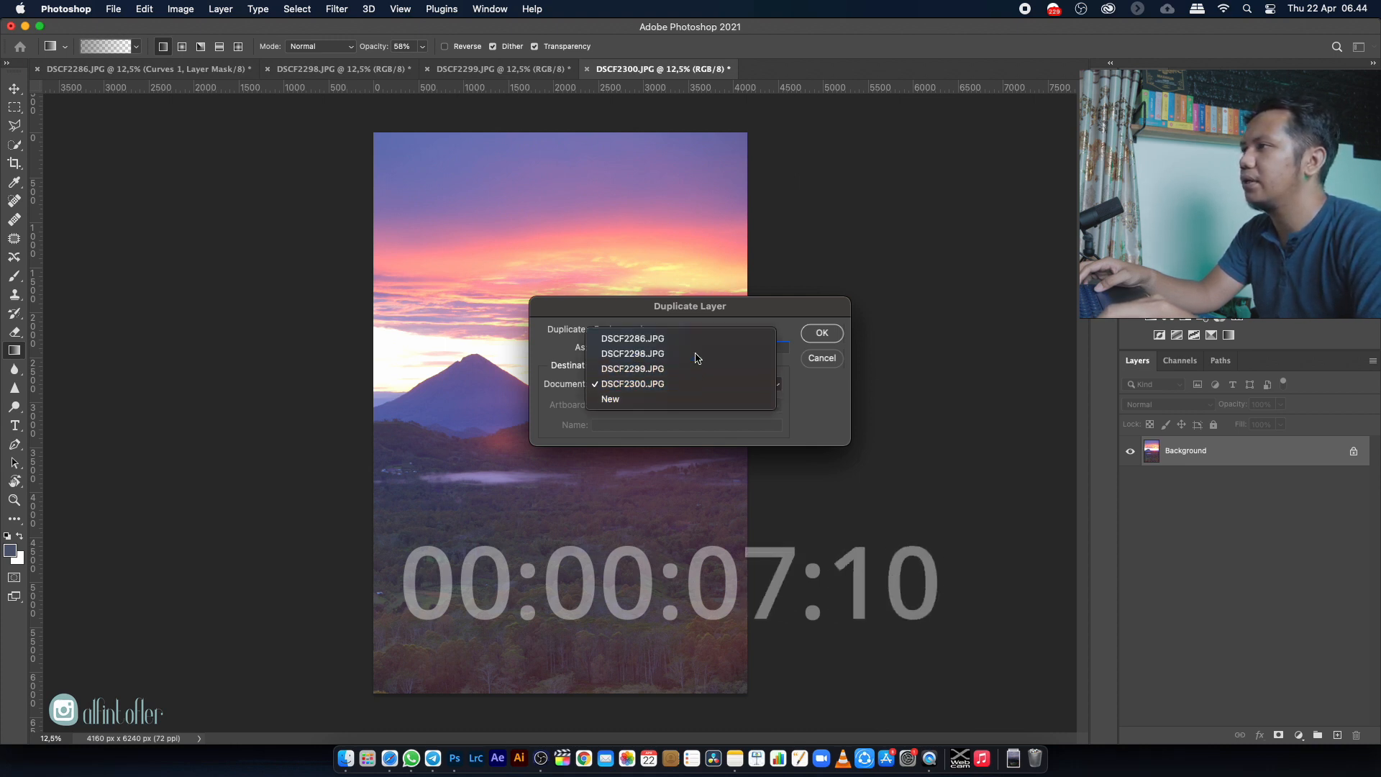
left_click(821, 334)
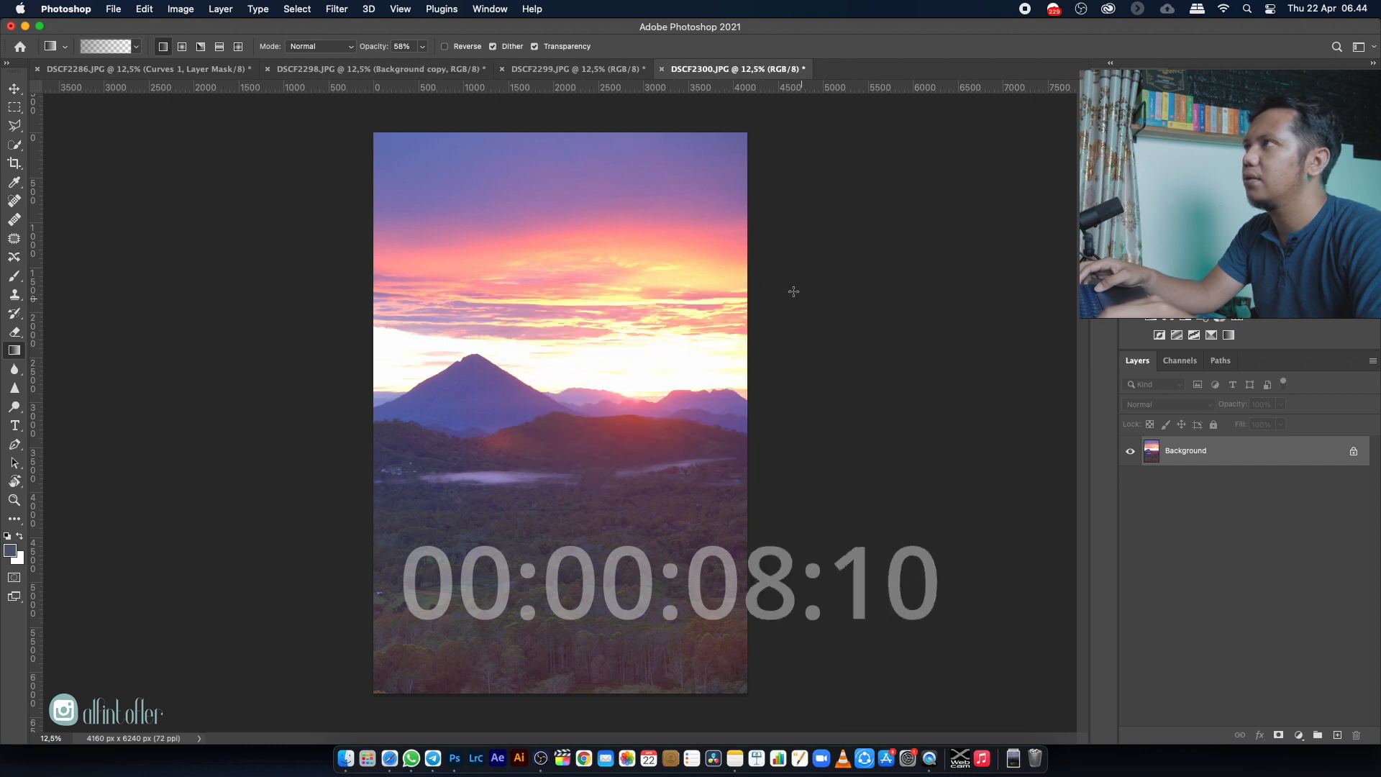
left_click(662, 69)
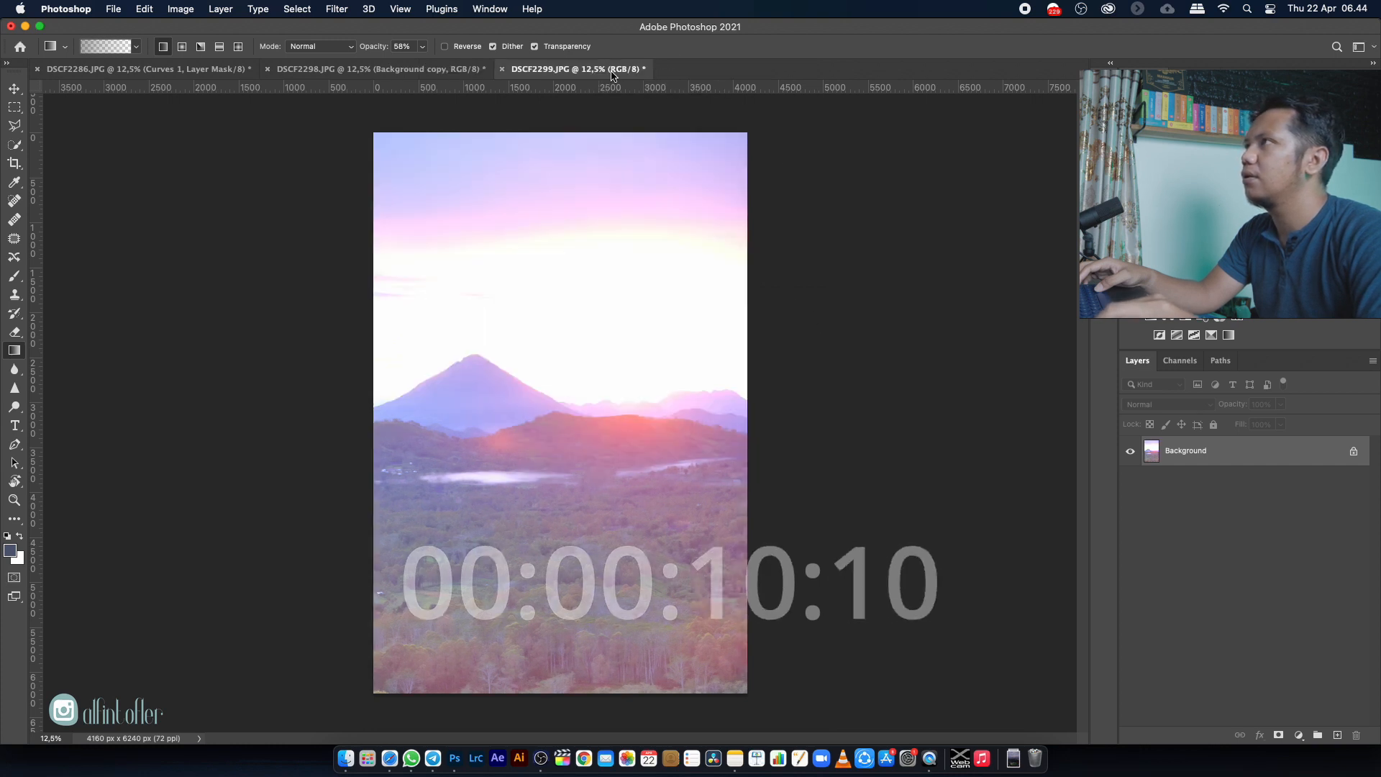
Step: Duplicate the Background layer of DSCF2299.JPG into the DSCF2298.JPG document and close DSCF2299.JPG
right_click(1215, 452)
left_click(1245, 482)
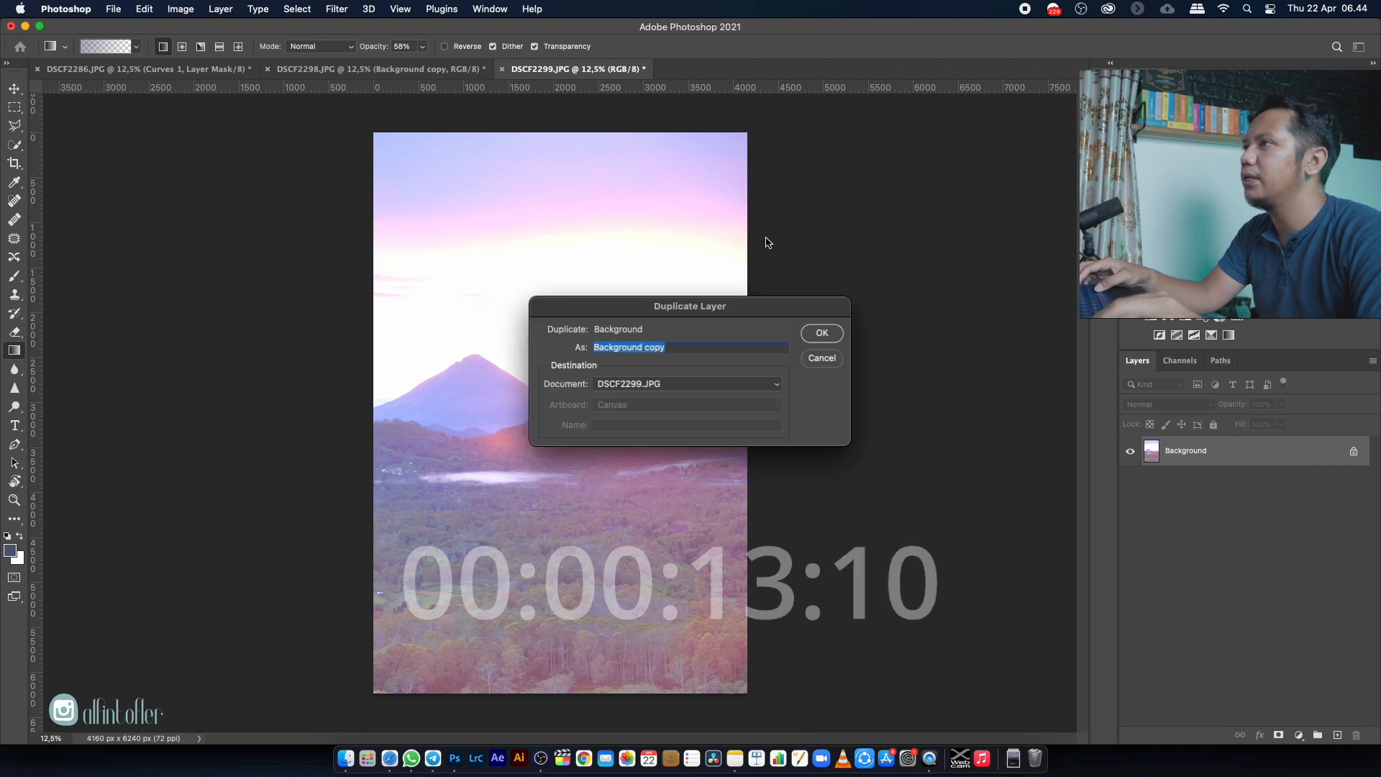
left_click(716, 383)
left_click(688, 368)
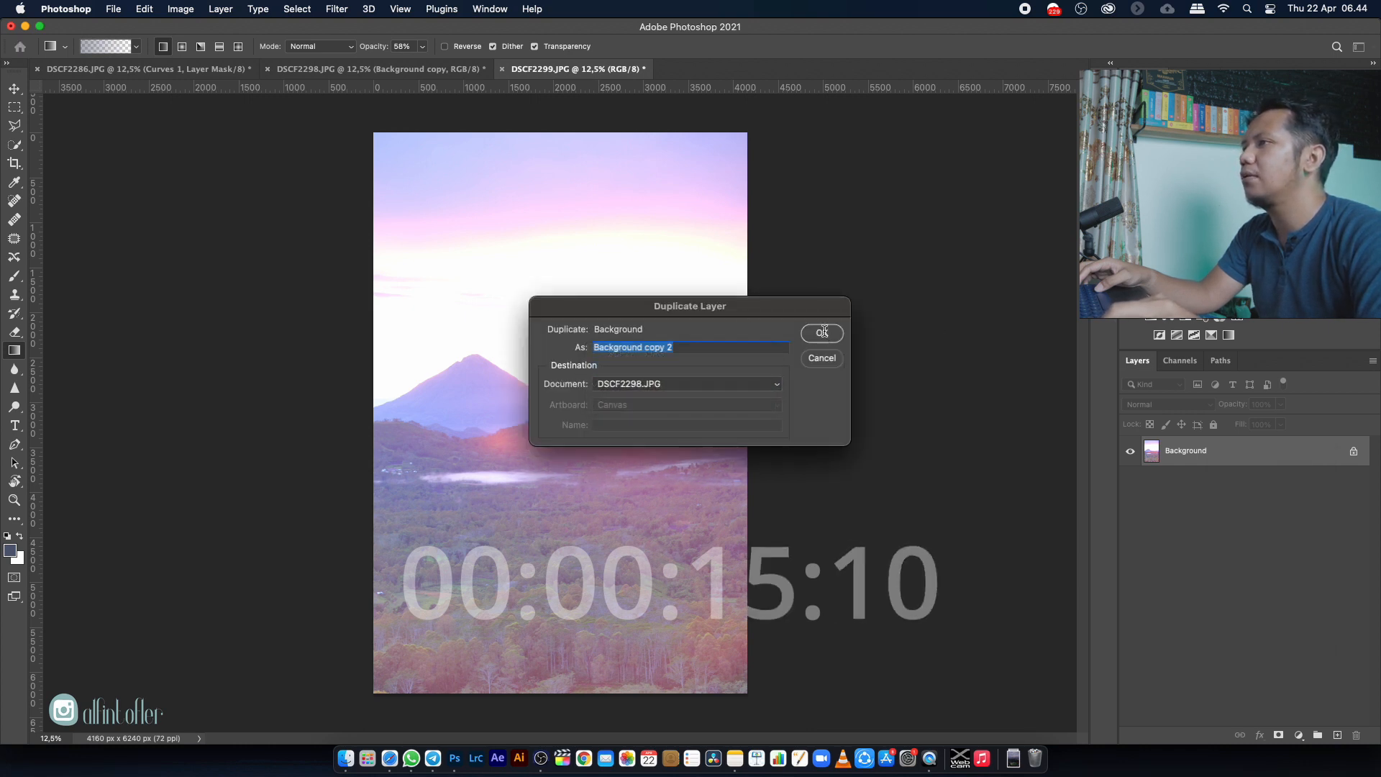
left_click(822, 333)
left_click(512, 69)
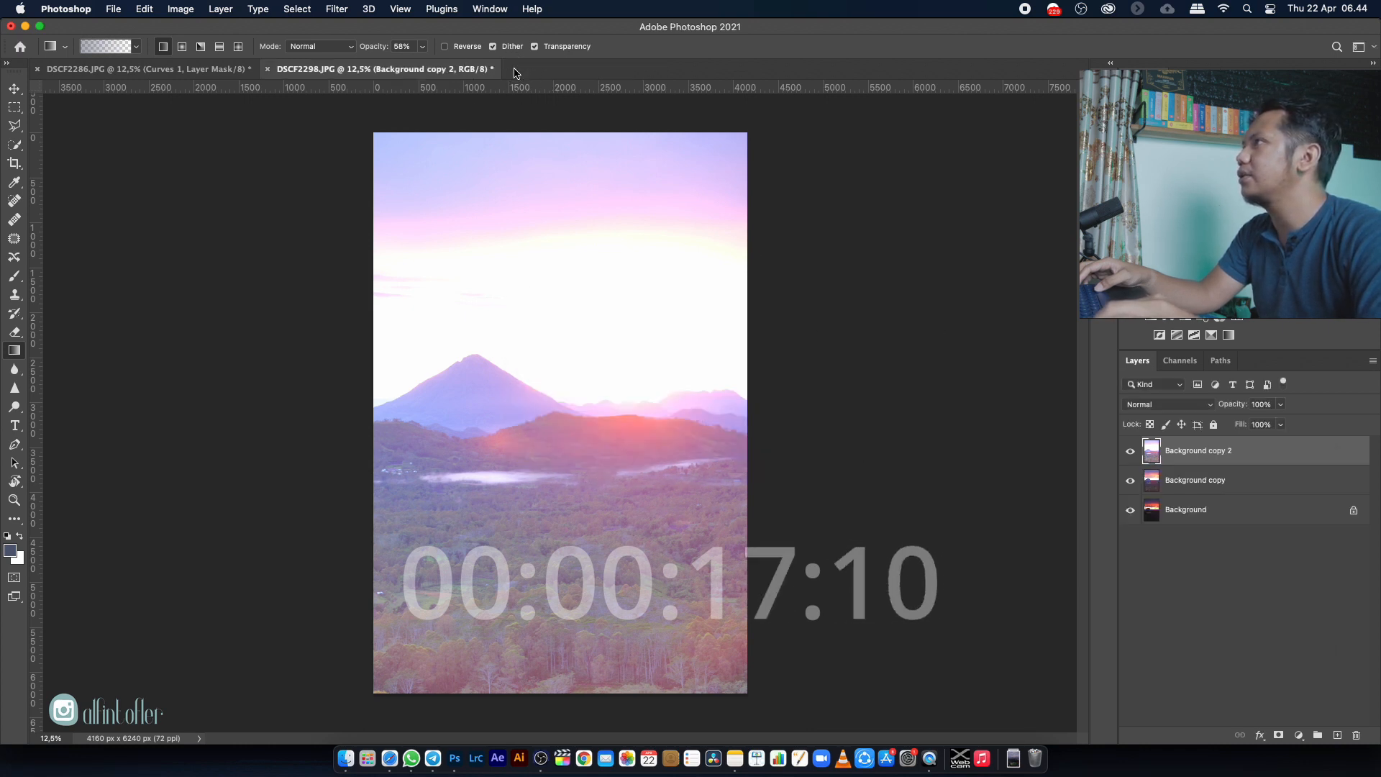
Step: Add white layer masks to the Background copy 2 and Background copy layers of DSCF2298.JPG
left_click(1280, 735)
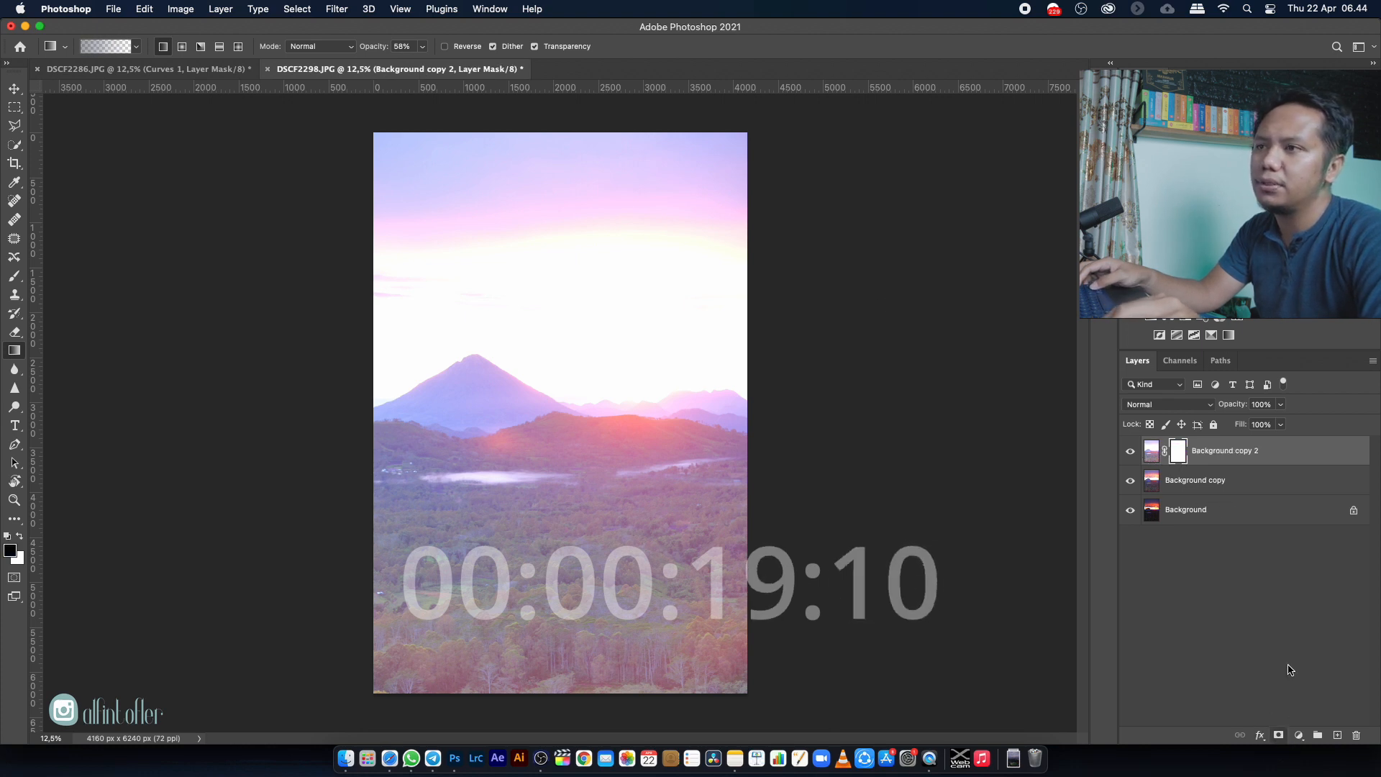
left_click(1202, 481)
left_click(1279, 735)
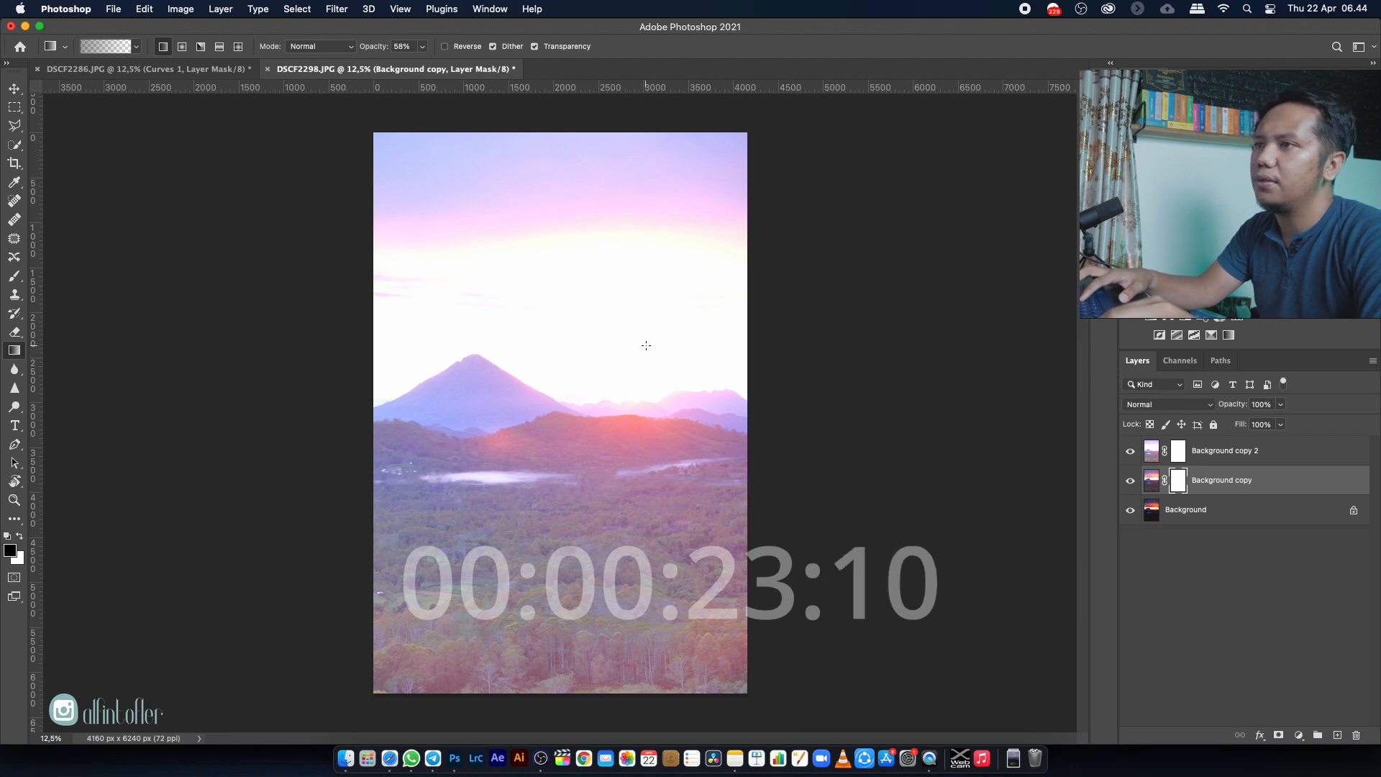
key("alt+bracketright")
left_click_drag(583, 416, 604, 324)
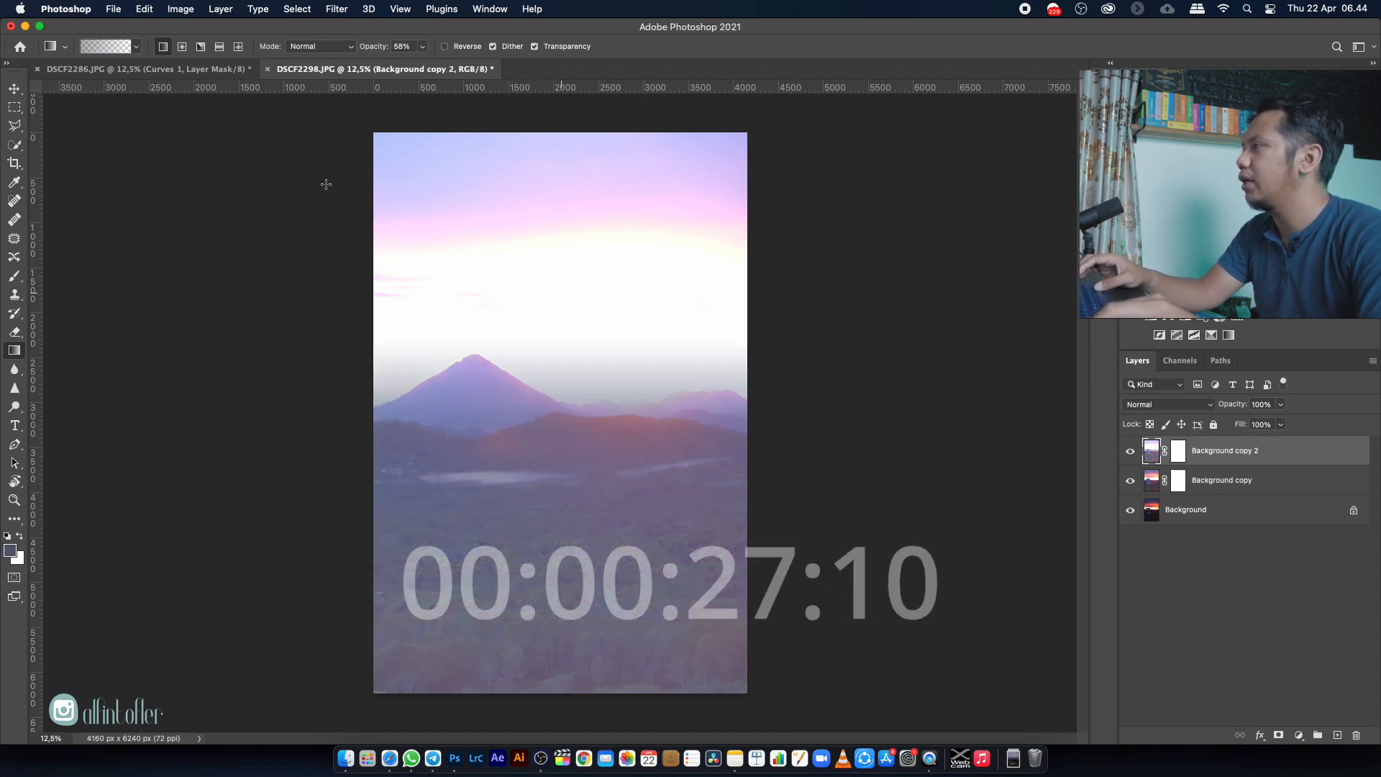
key("super+z")
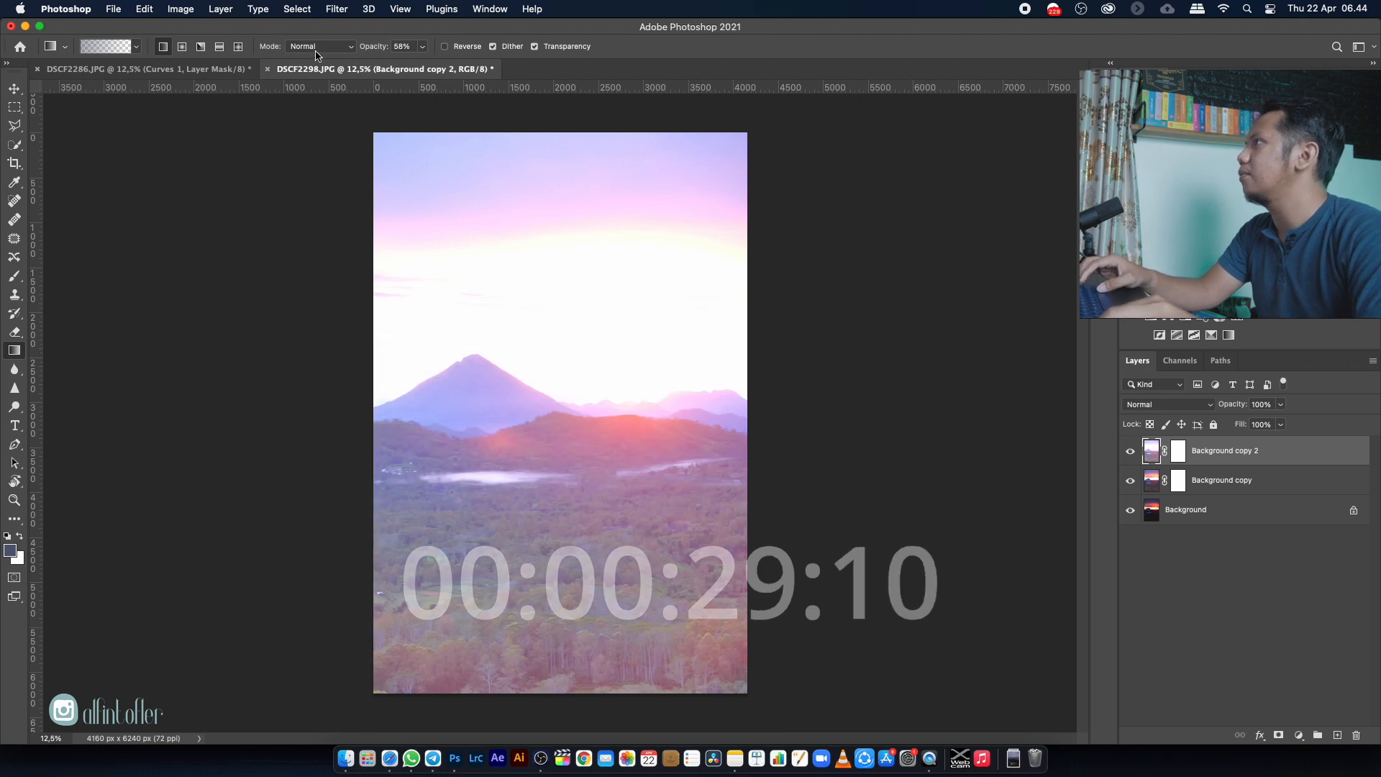
Step: Set the Gradient tool to 100% opacity with the black-to-white preset from Basics and the linear style
left_click(422, 46)
left_click_drag(421, 64, 496, 72)
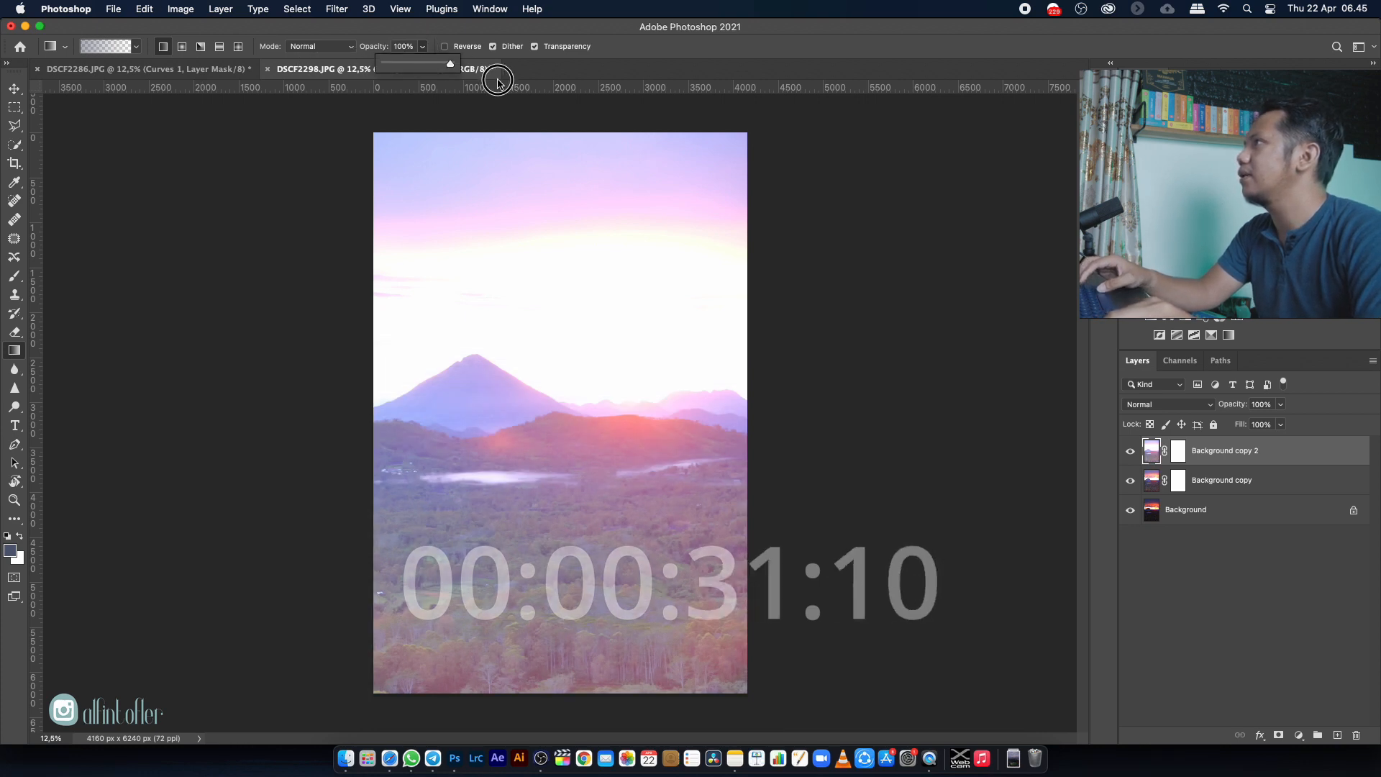
left_click(136, 47)
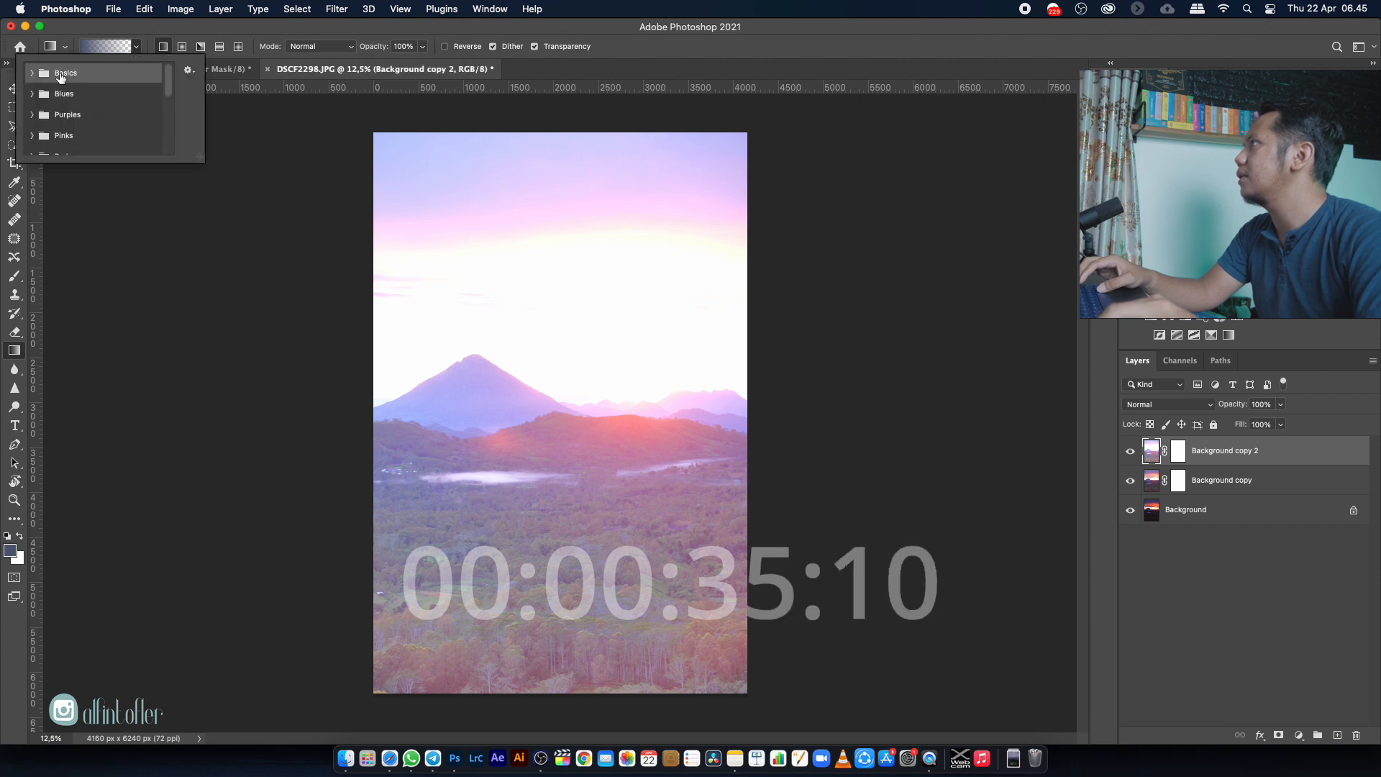
left_click(41, 74)
left_click(94, 96)
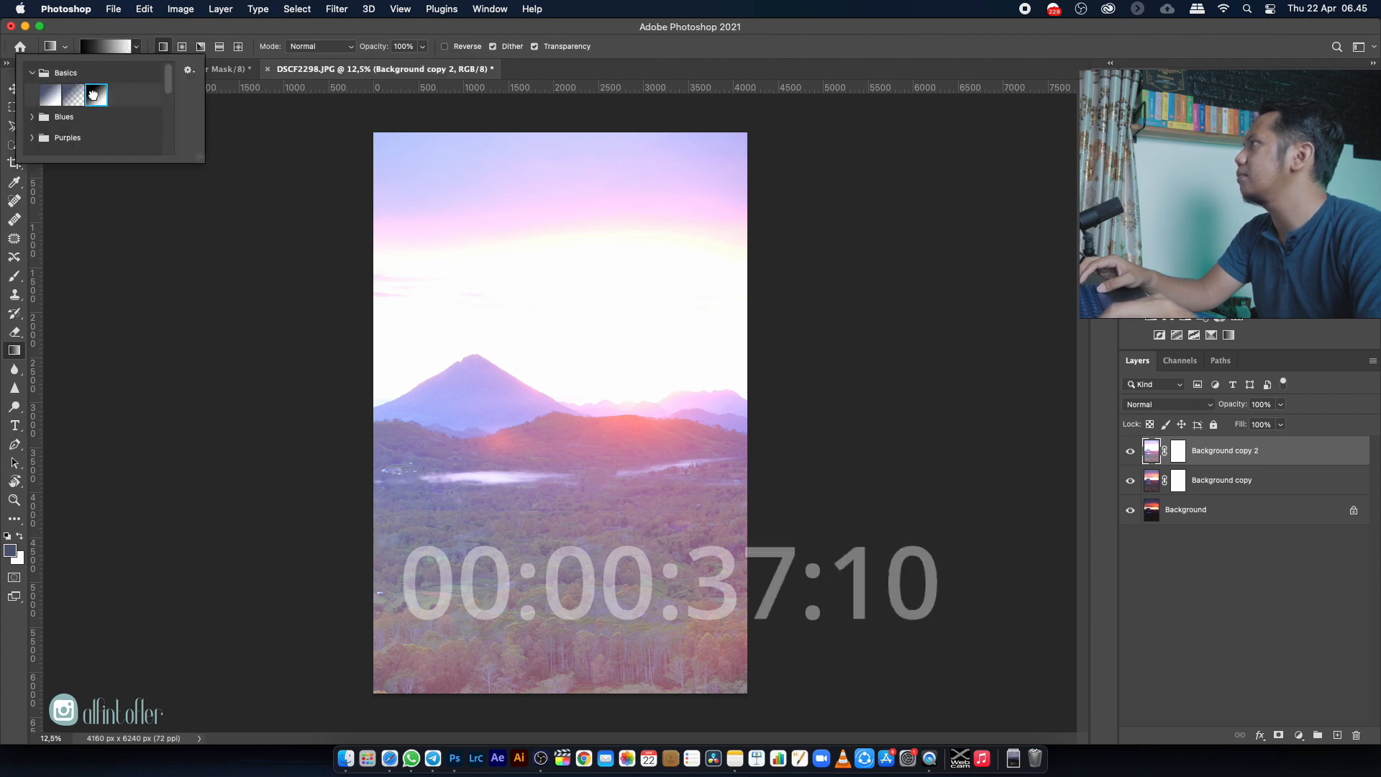
left_click(164, 49)
Step: Draw an upward black-to-white gradient from the valley to the mountain on the Background copy 2 mask and invert the mask
left_click_drag(564, 410, 559, 309)
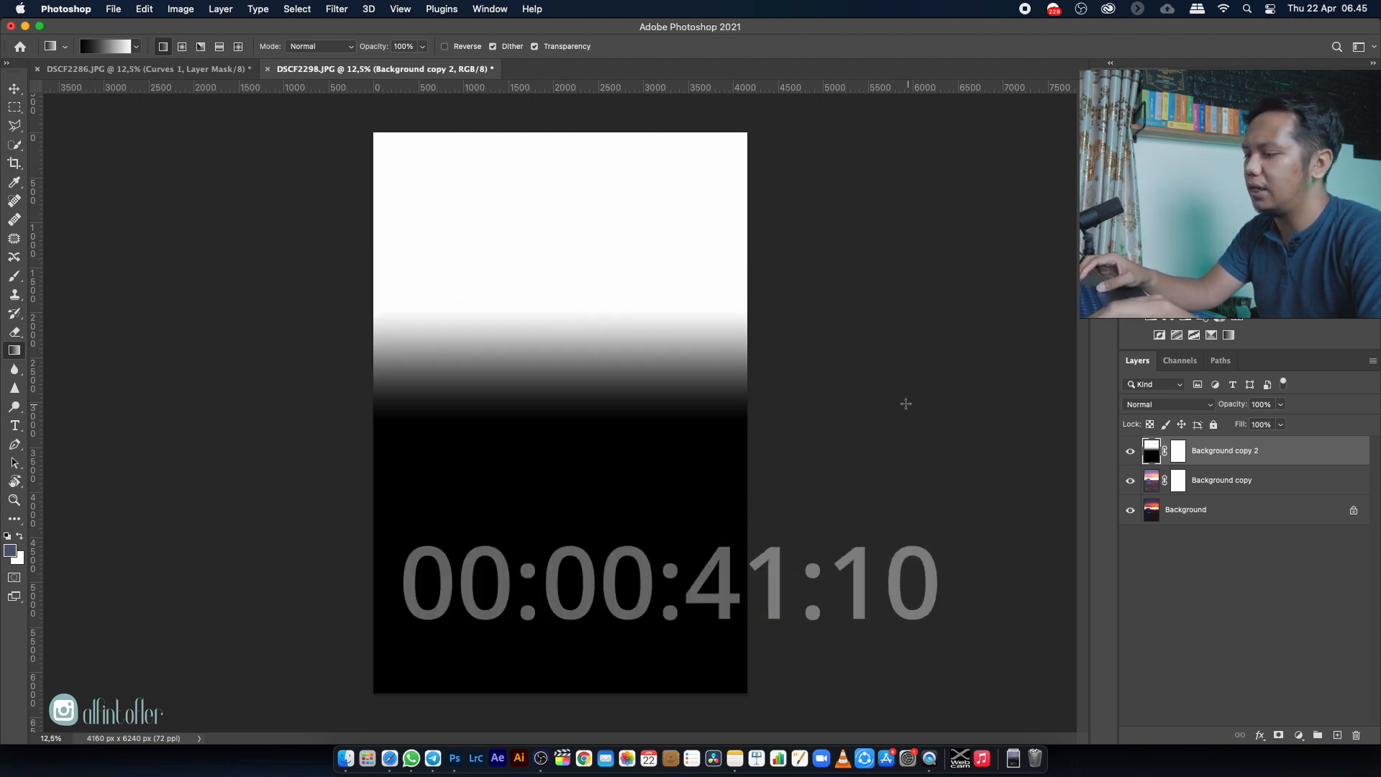
key("super+z")
left_click(1178, 451)
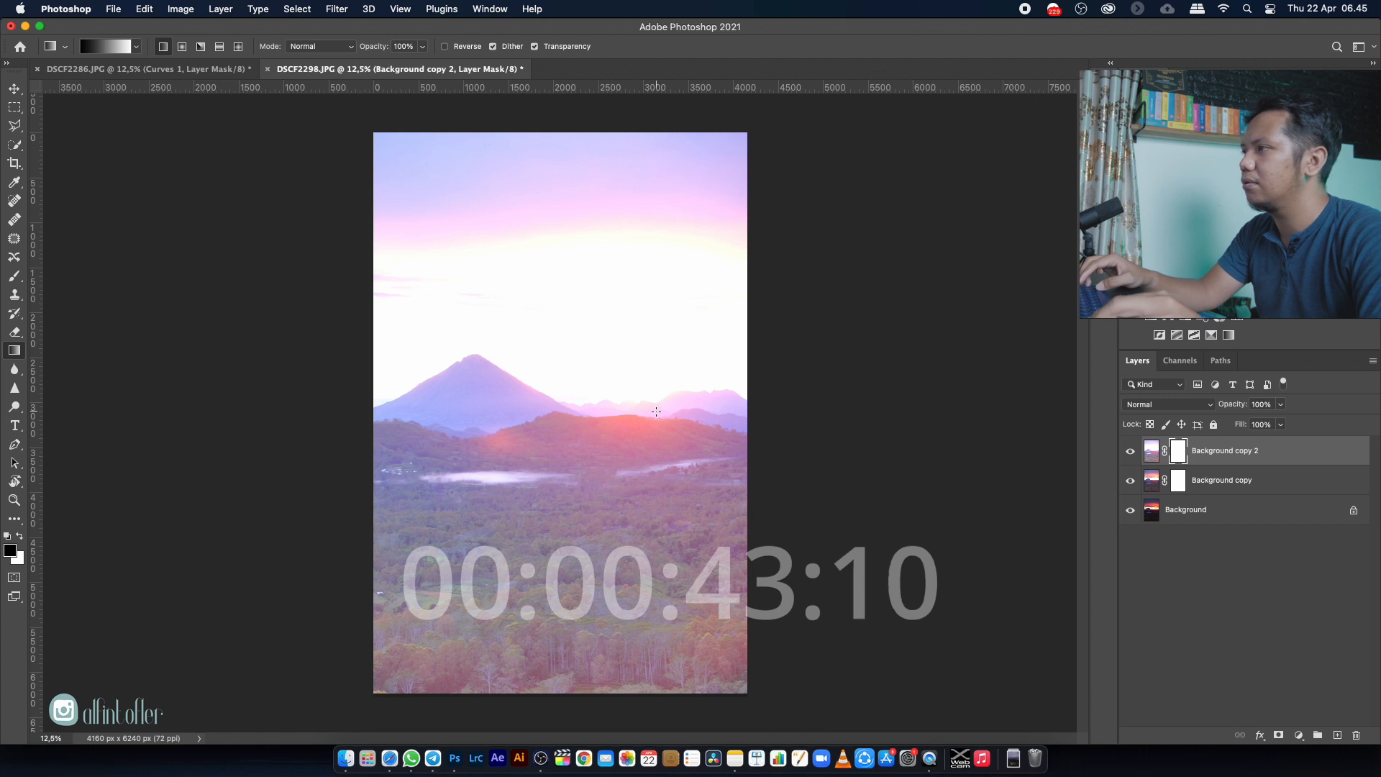
left_click_drag(583, 480, 567, 375)
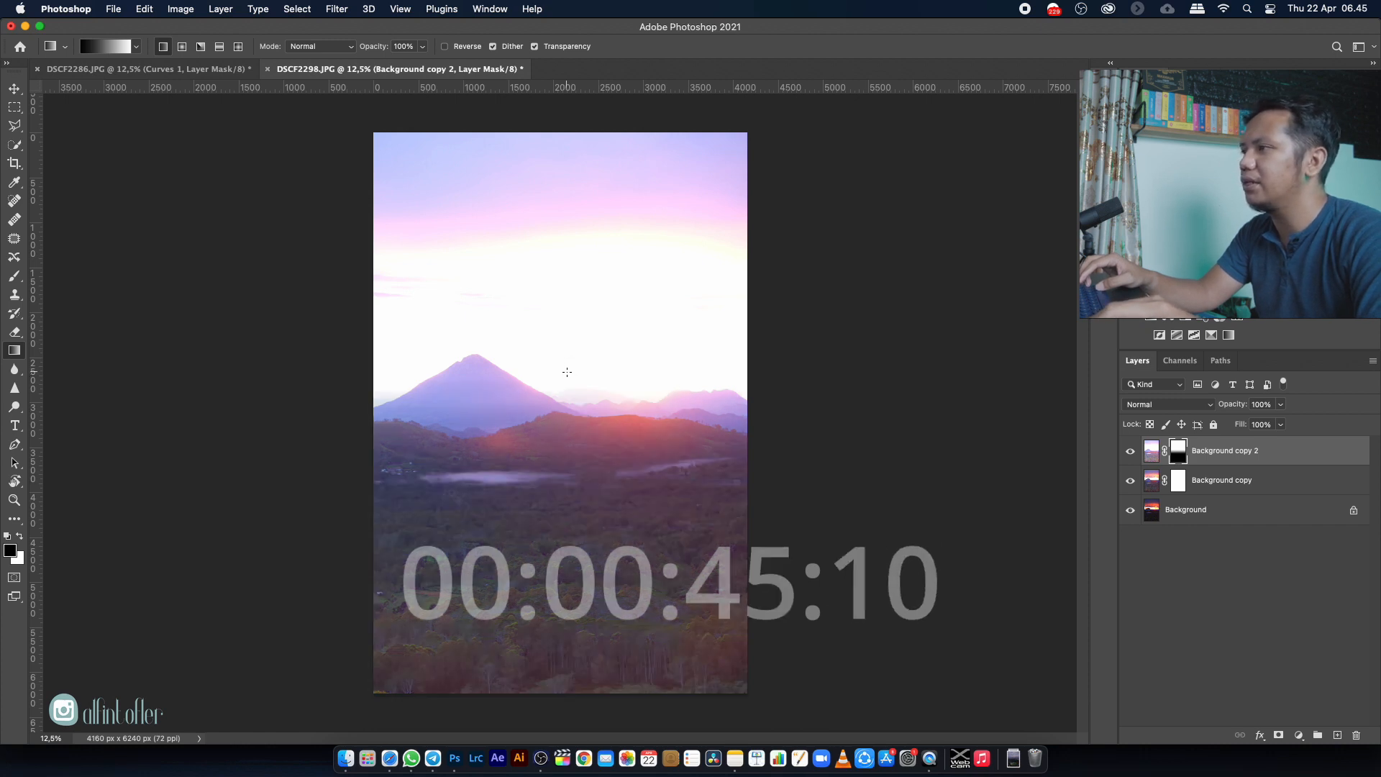
key("super+i")
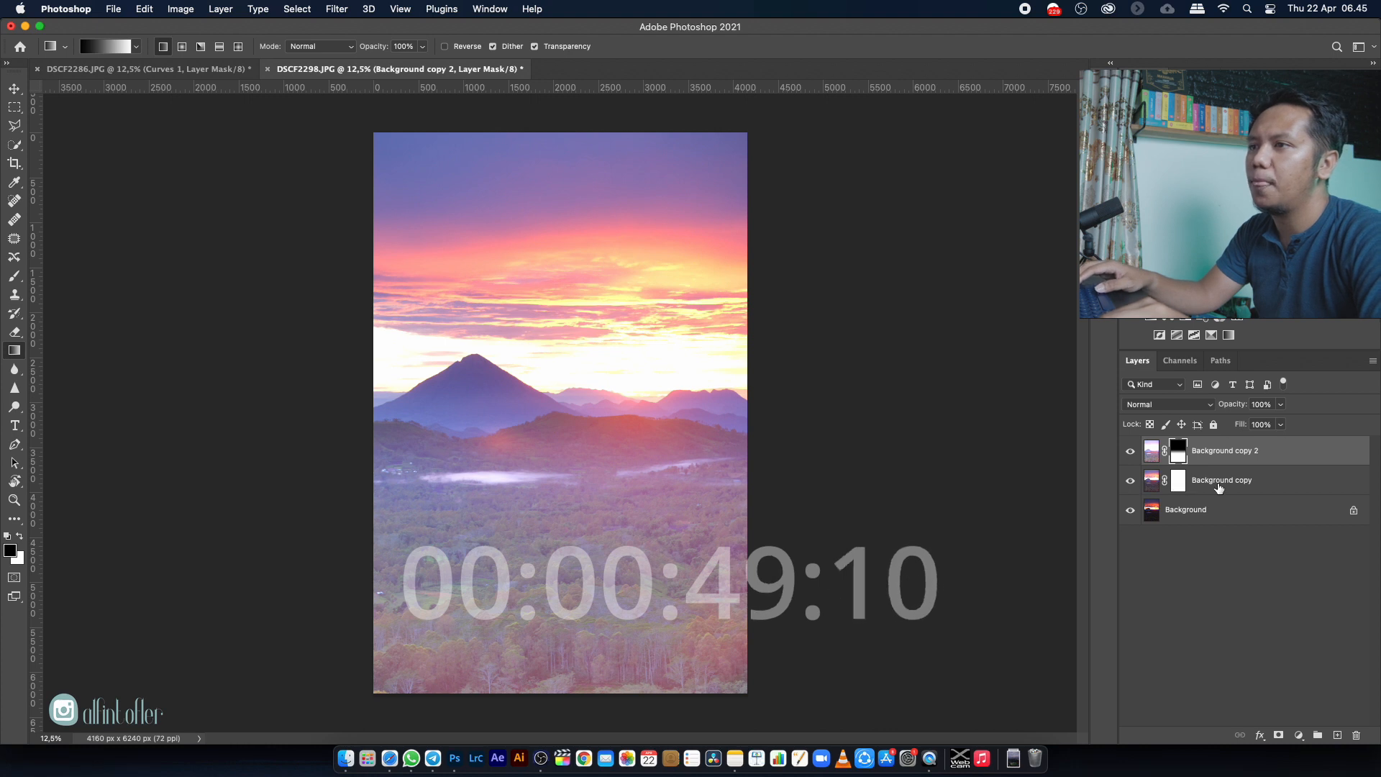
key("alt+bracketleft")
left_click_drag(573, 377, 556, 479)
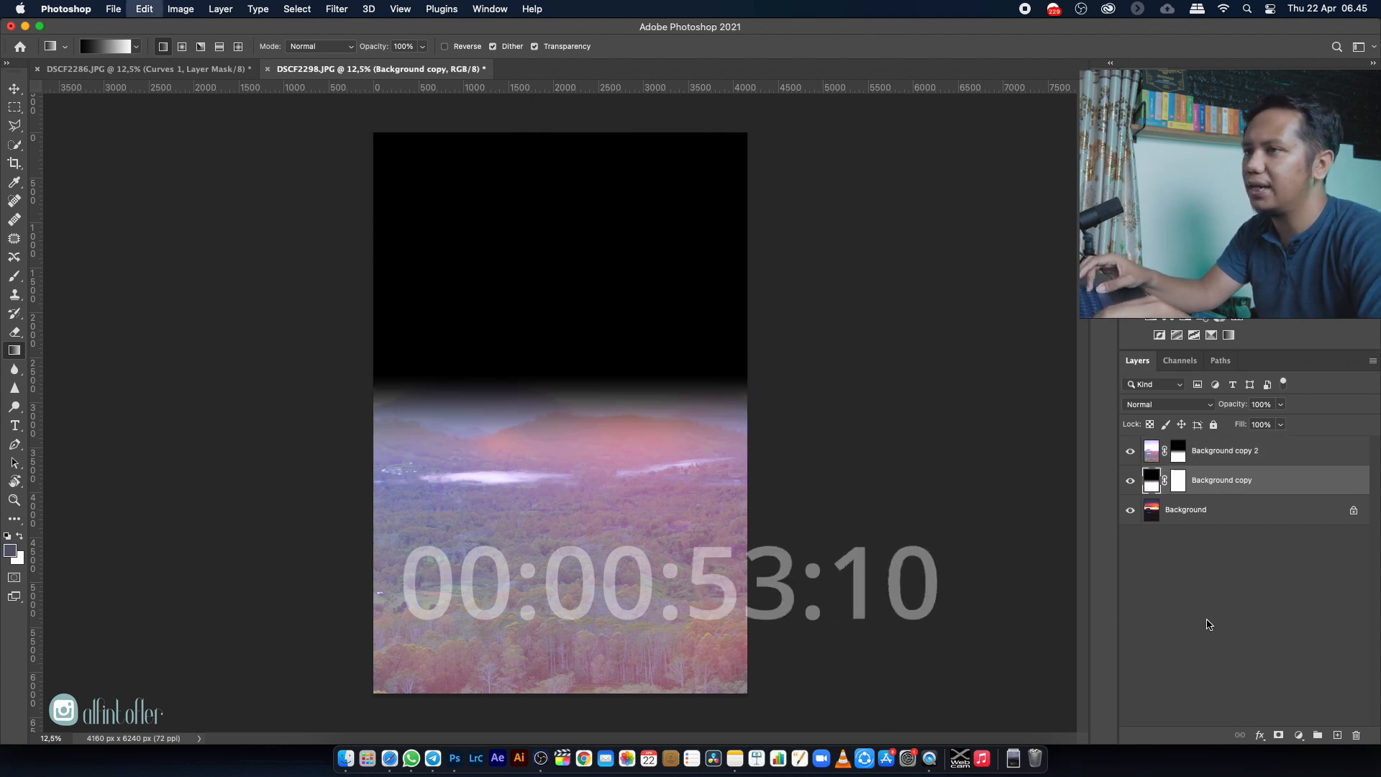
key("super+z")
Step: Draw a downward black-to-white gradient on the Background copy mask, from the sky above the mountain to the forest
left_click(1178, 480)
left_click_drag(560, 325, 539, 452)
left_click_drag(569, 311, 561, 504)
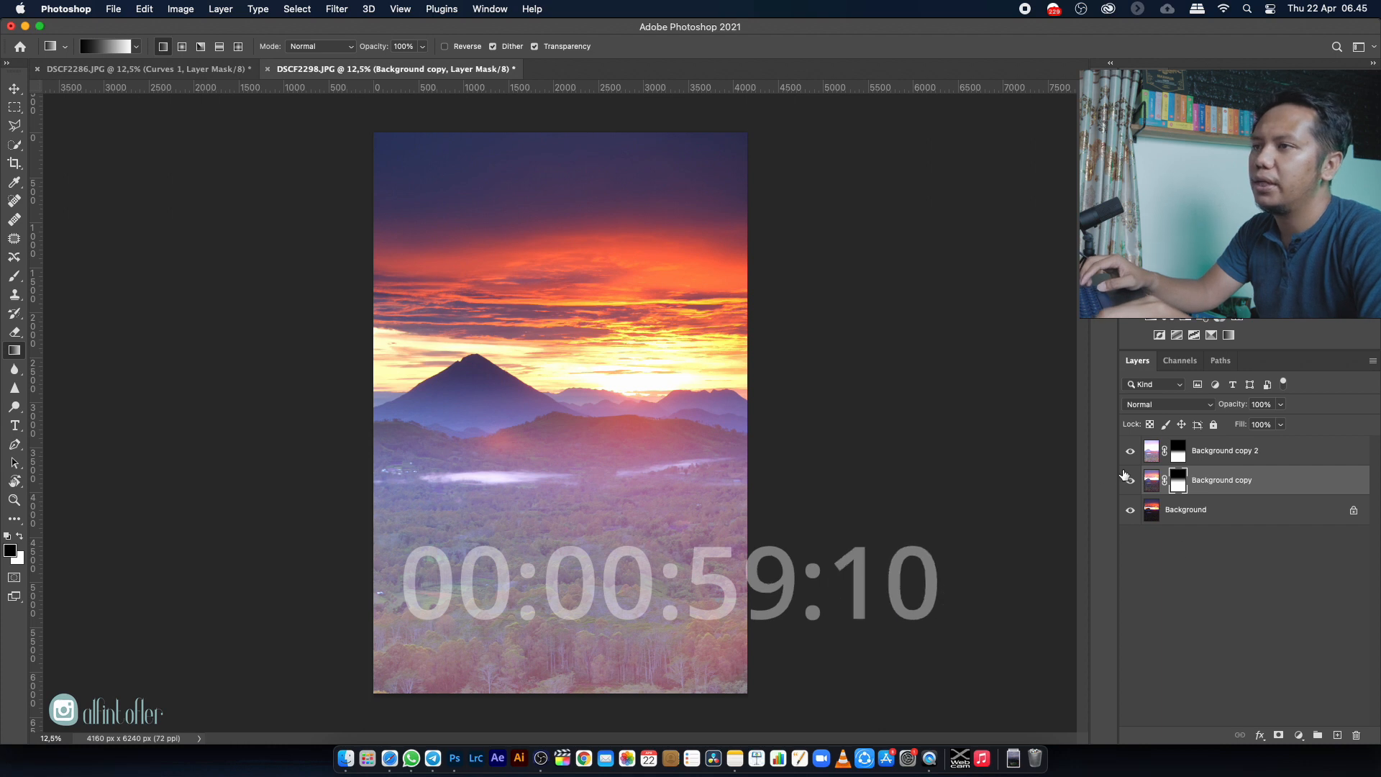
Step: Compare the blend with each masked layer toggled, and redraw the Background copy 2 mask gradient from the hills down into the forest
left_click(1130, 481)
left_click(1130, 481)
left_click(1131, 451)
left_click(1131, 452)
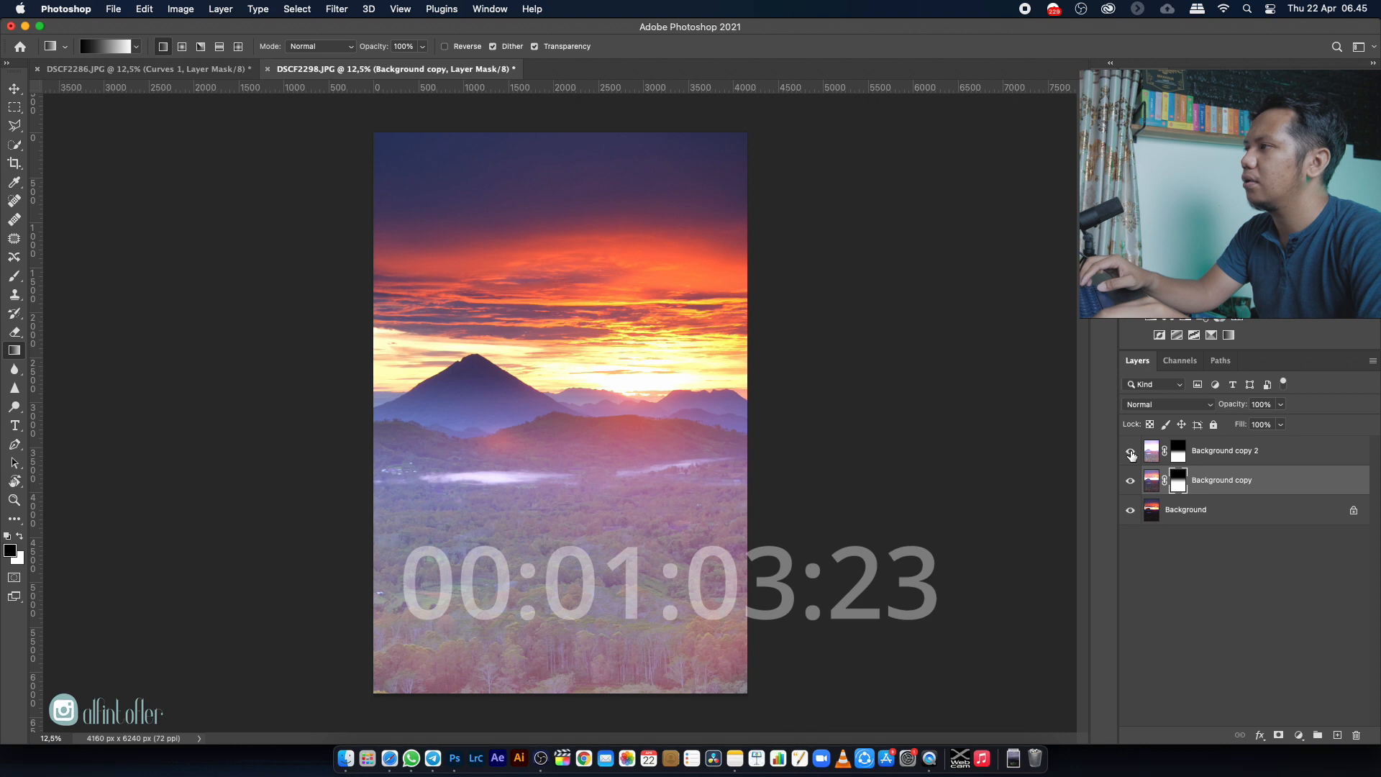
left_click(1178, 451)
left_click_drag(567, 410, 581, 536)
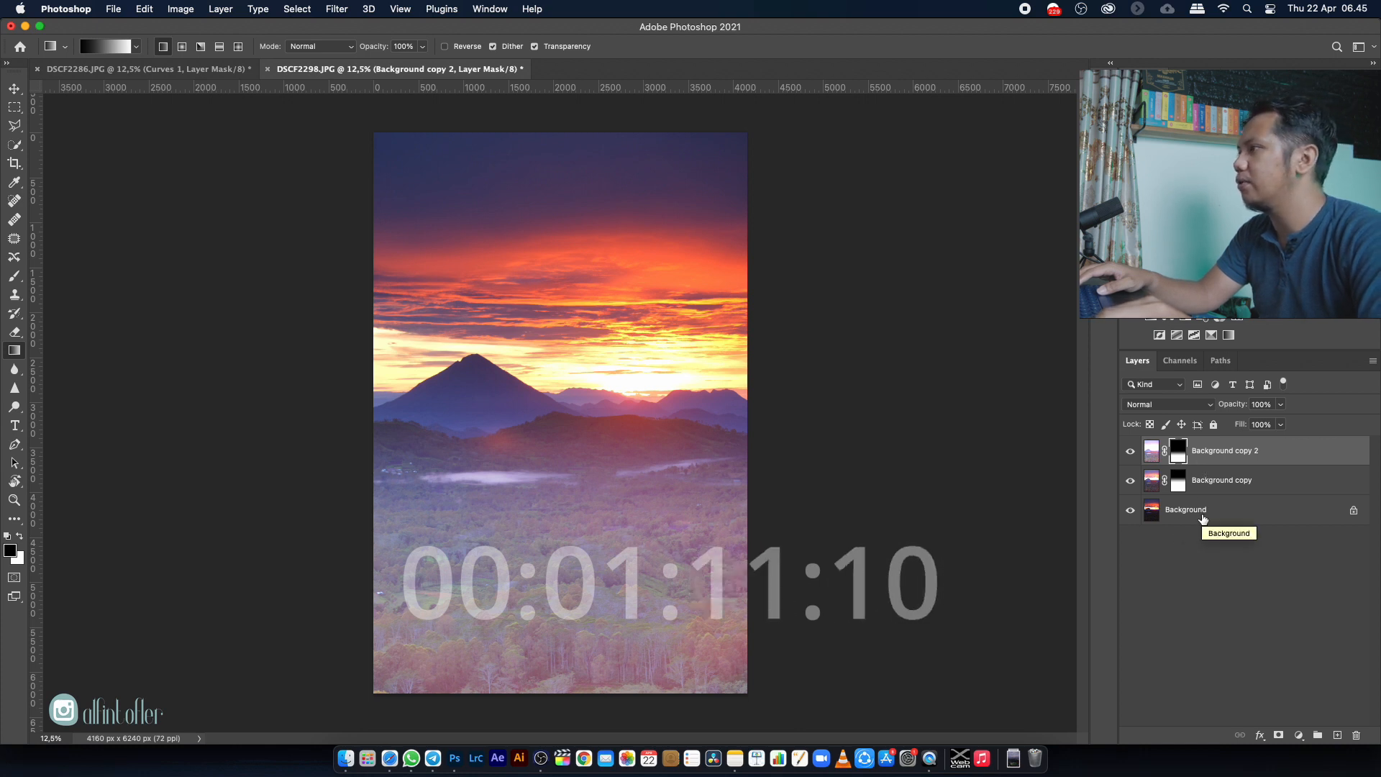
Step: Select the mountain with the Quick Selection tool while on the Background copy layer and switch to the Brush tool
left_click(1209, 481)
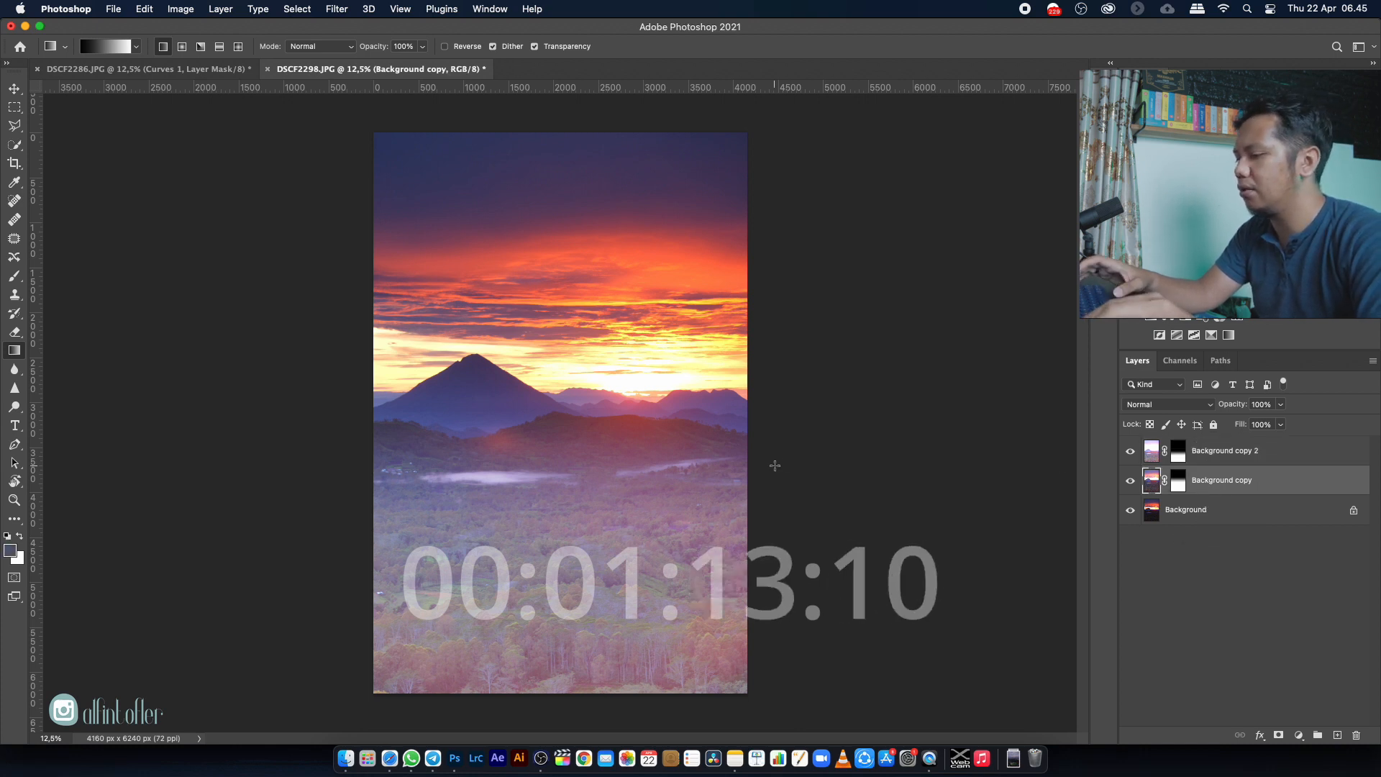
key("w")
left_click_drag(441, 398, 518, 412)
key("b")
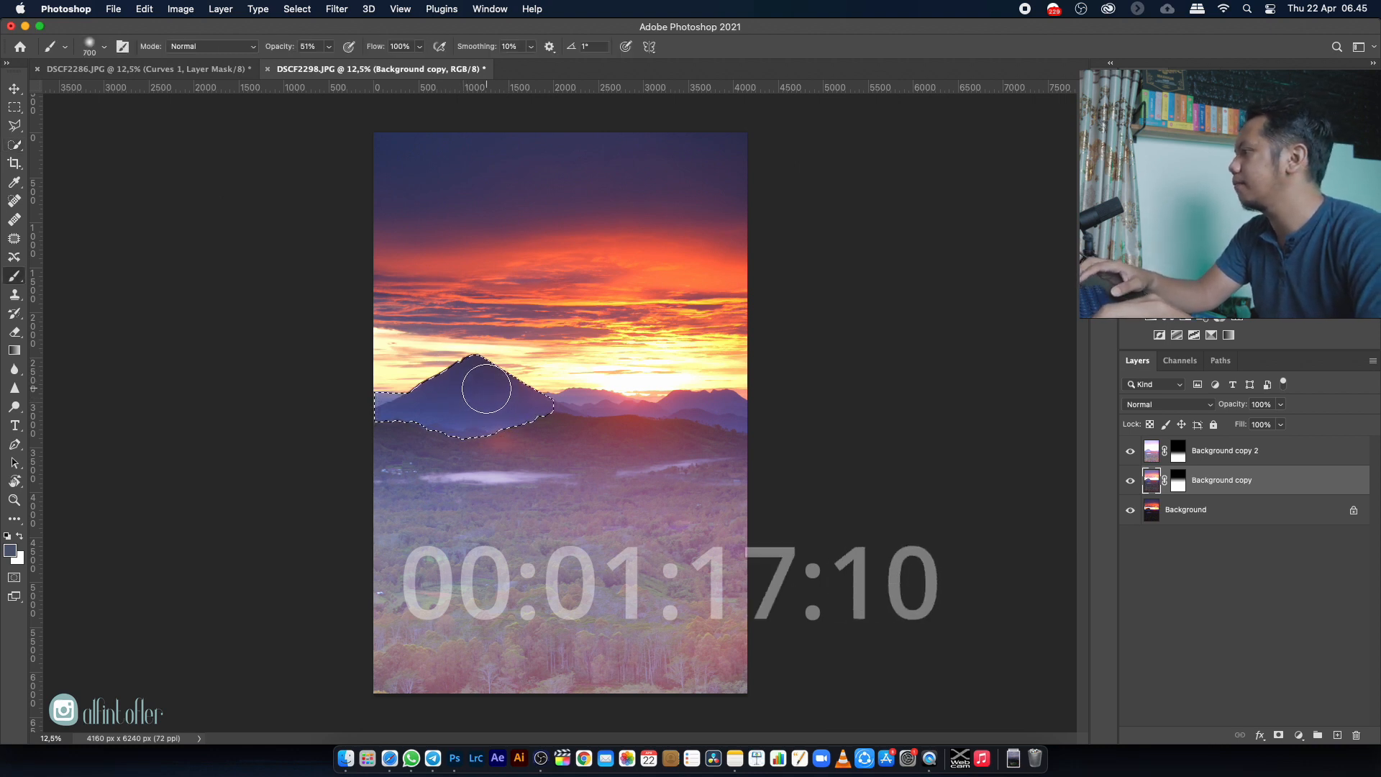
left_click(486, 389)
key("x")
left_click(486, 389)
left_click_drag(487, 389, 424, 403)
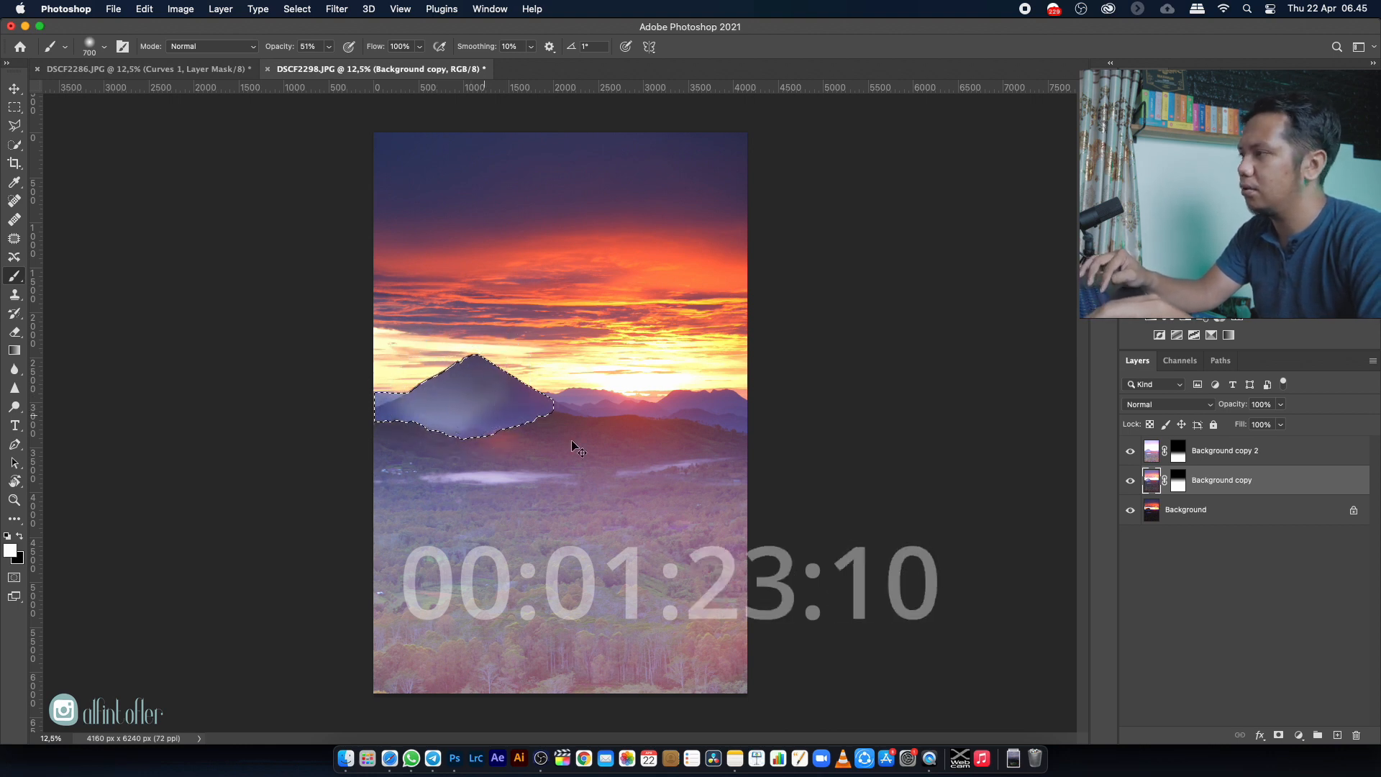
key("super+z")
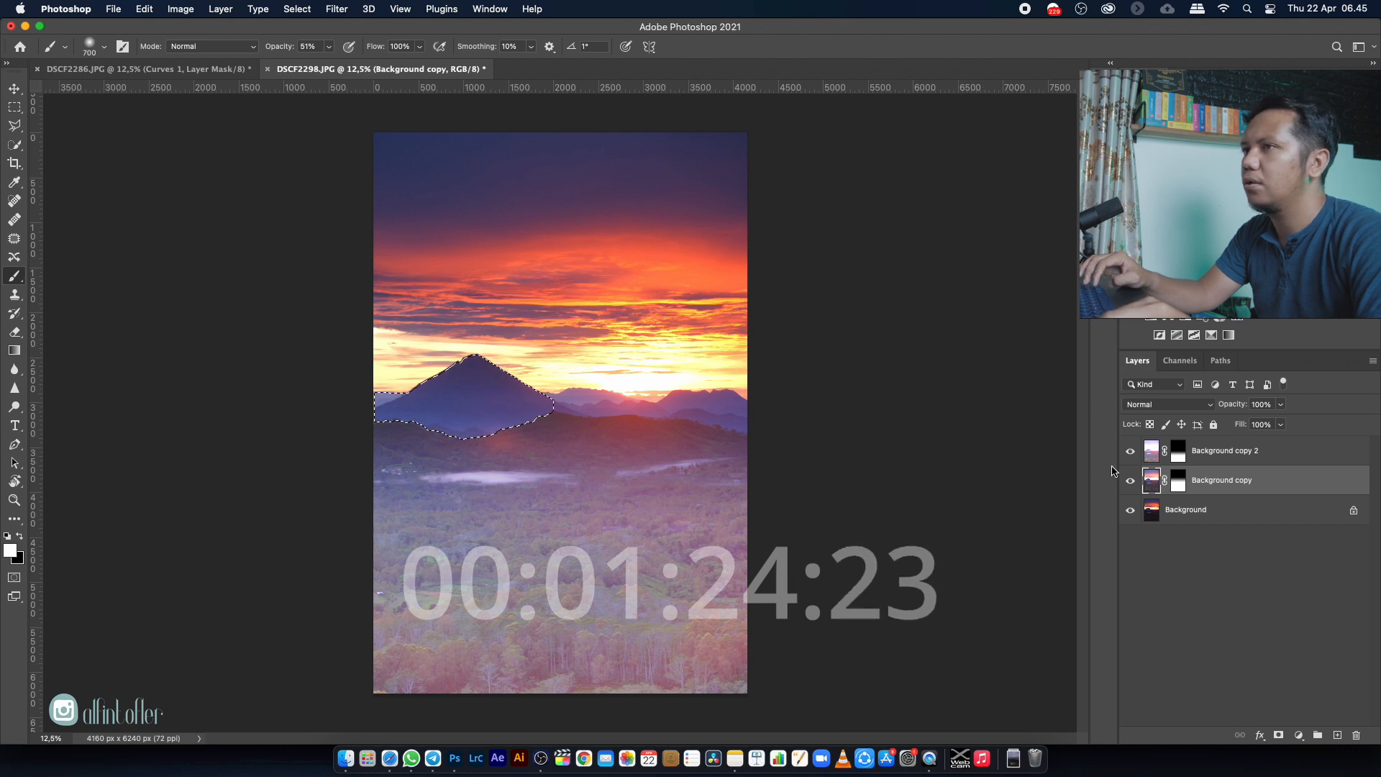
Step: On the Background copy mask, brush over the selected mountain and, with the selection cleared, paint white along the mountain's foot
left_click(1178, 480)
key("x")
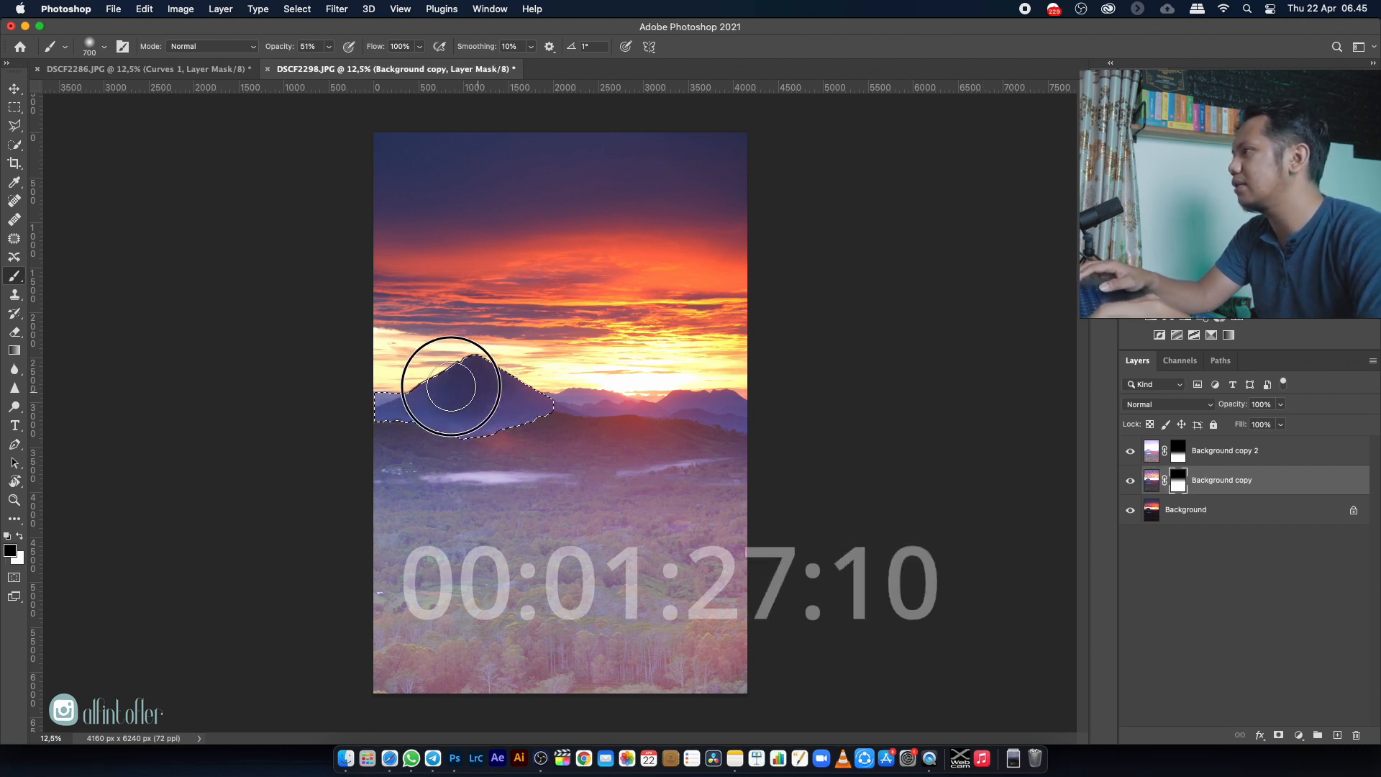
key("x")
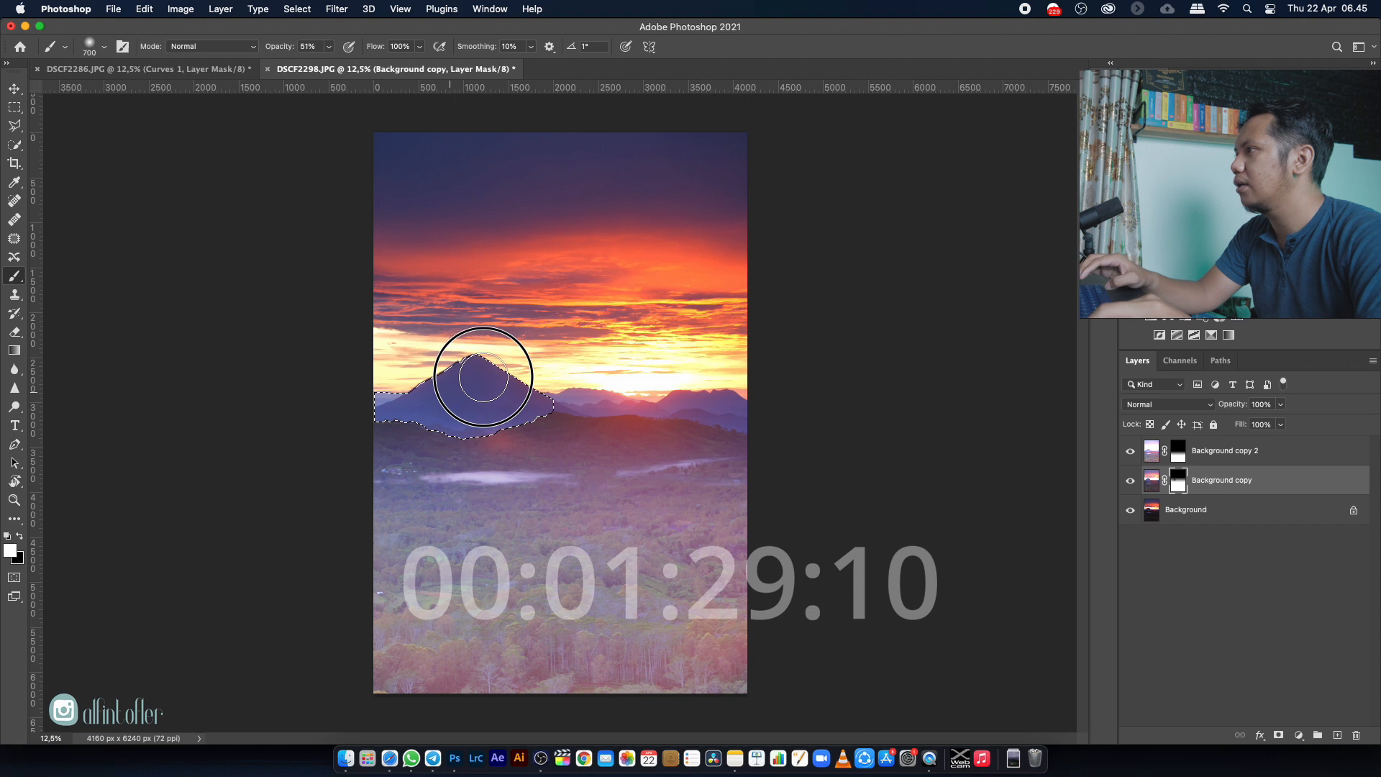
key("super+d")
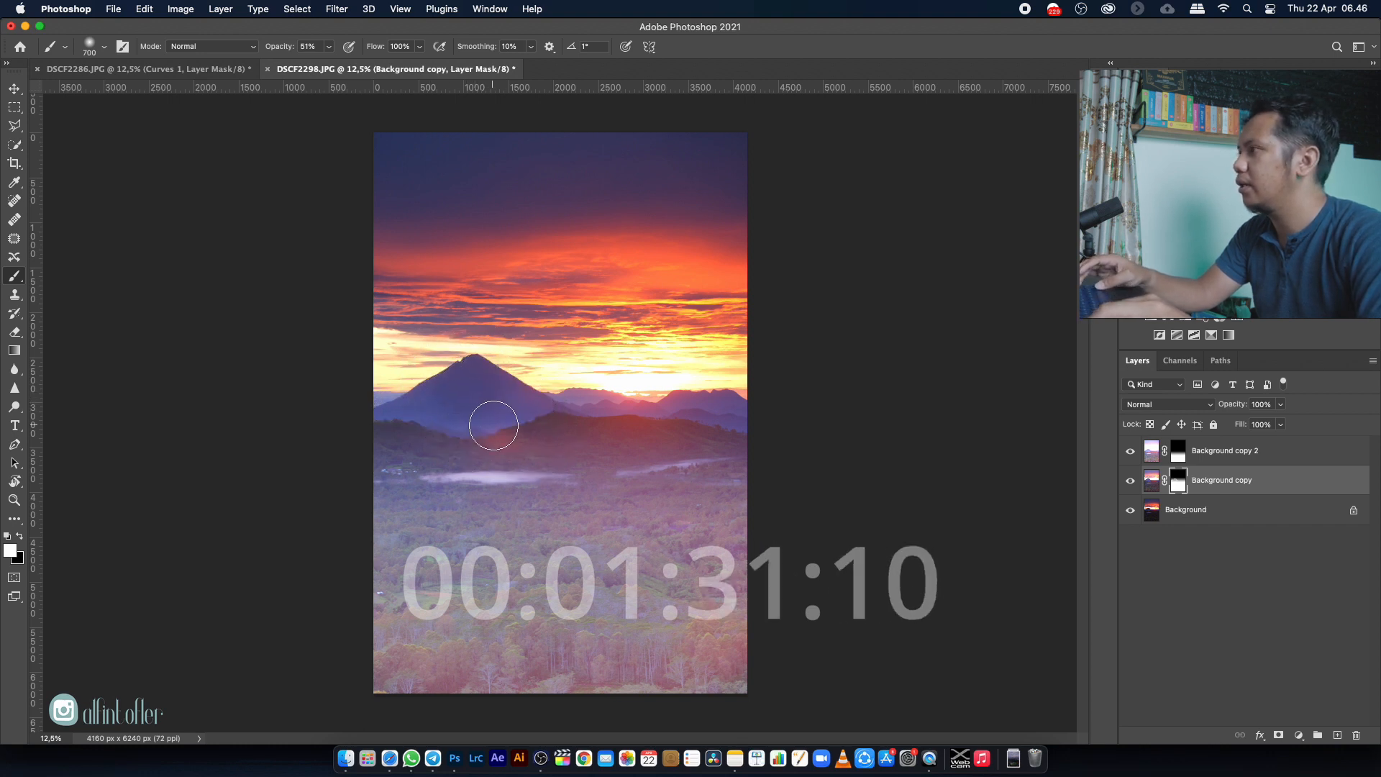
left_click(551, 422)
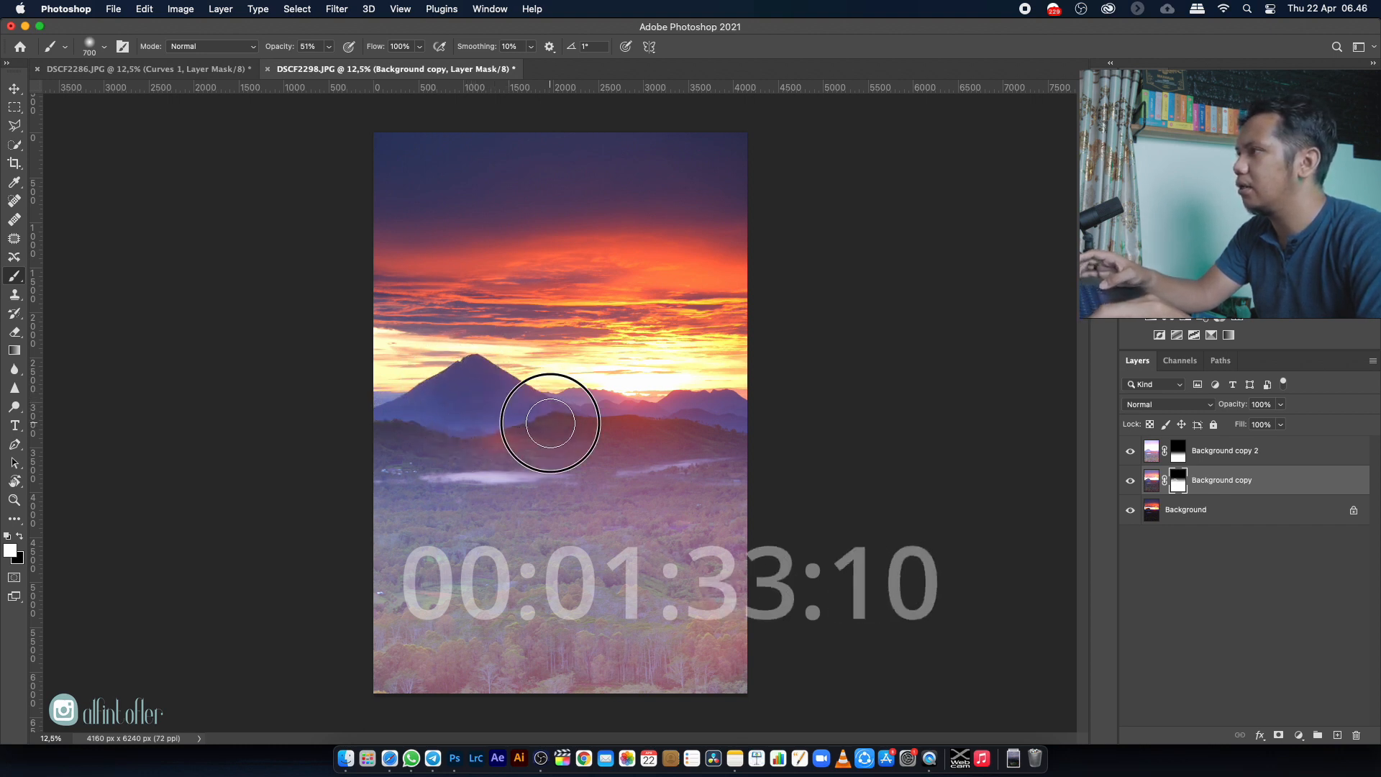
left_click_drag(553, 422, 403, 432)
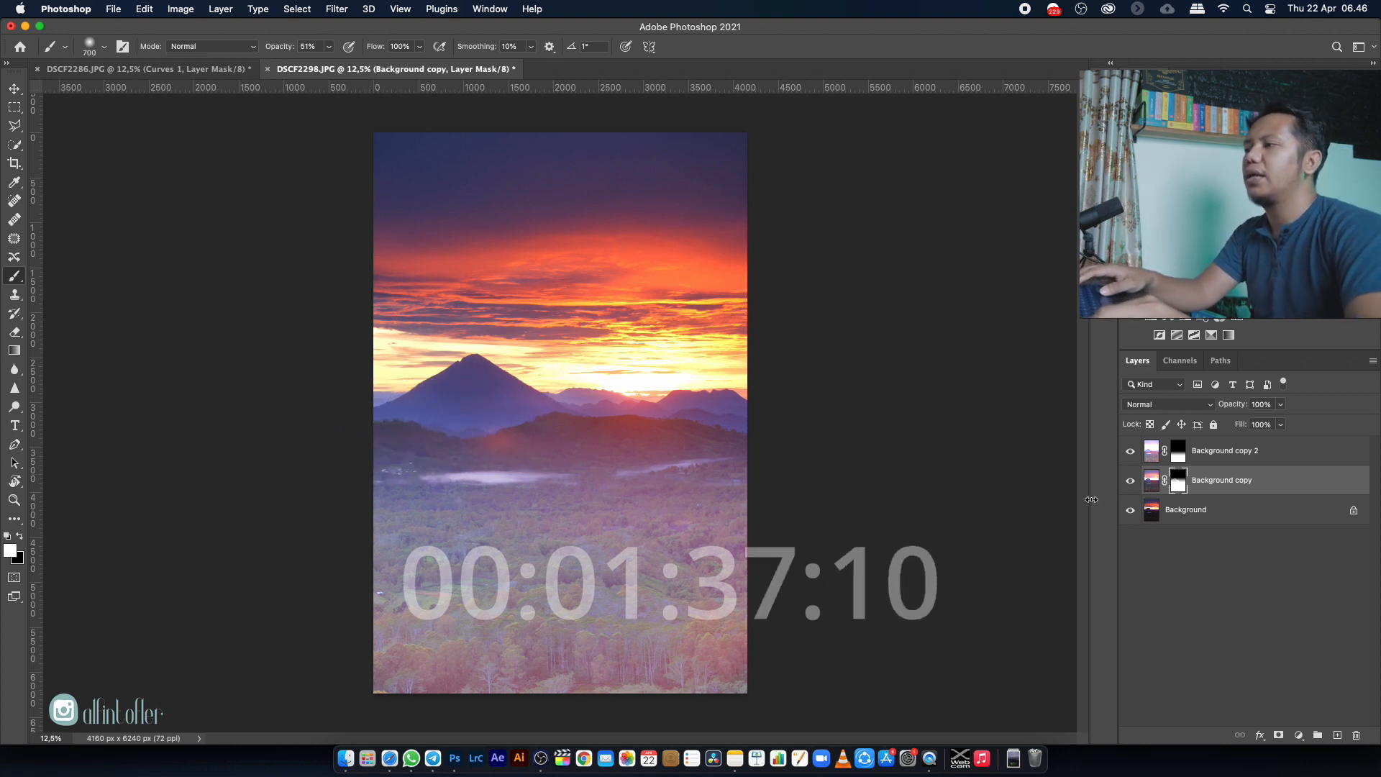
Step: Add a Curves adjustment layer directly above Background copy 2
left_click(1232, 452)
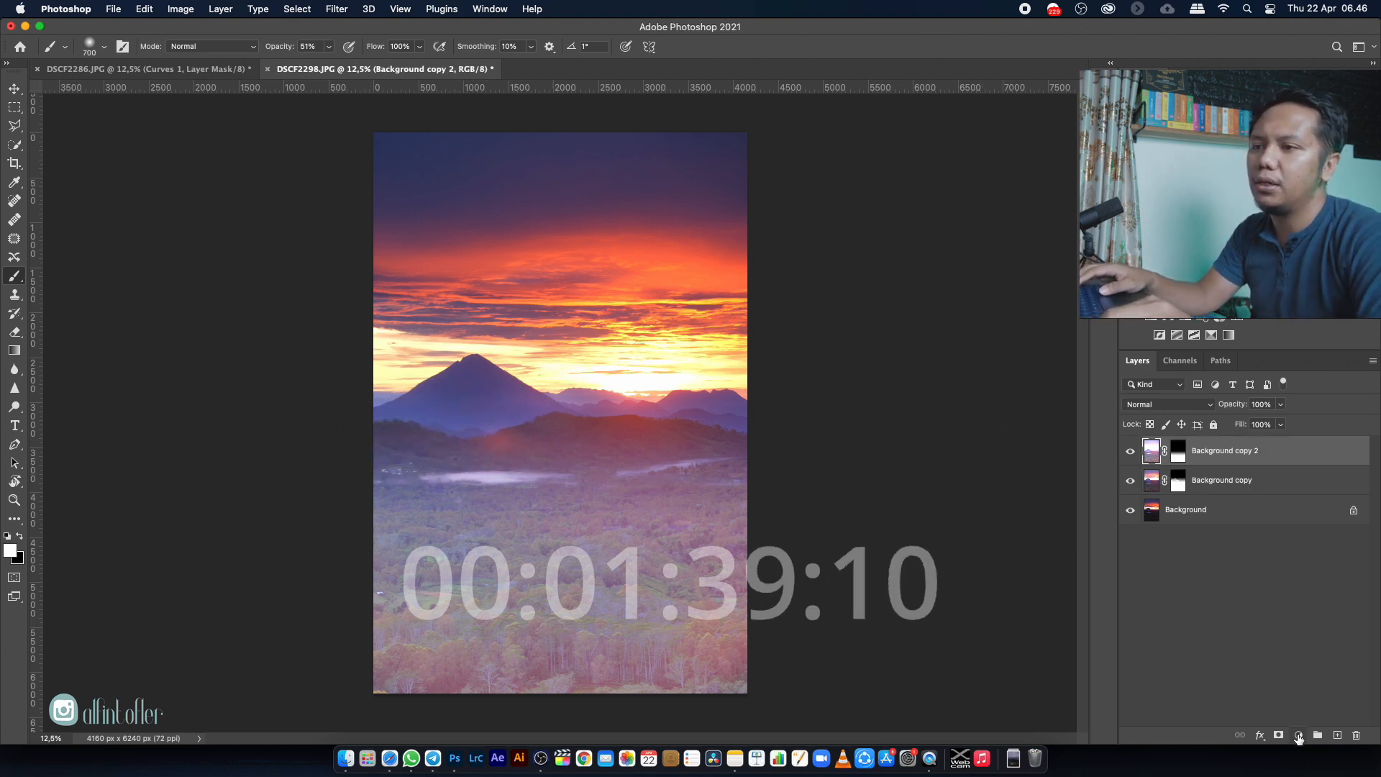
left_click(1299, 736)
left_click(1295, 493)
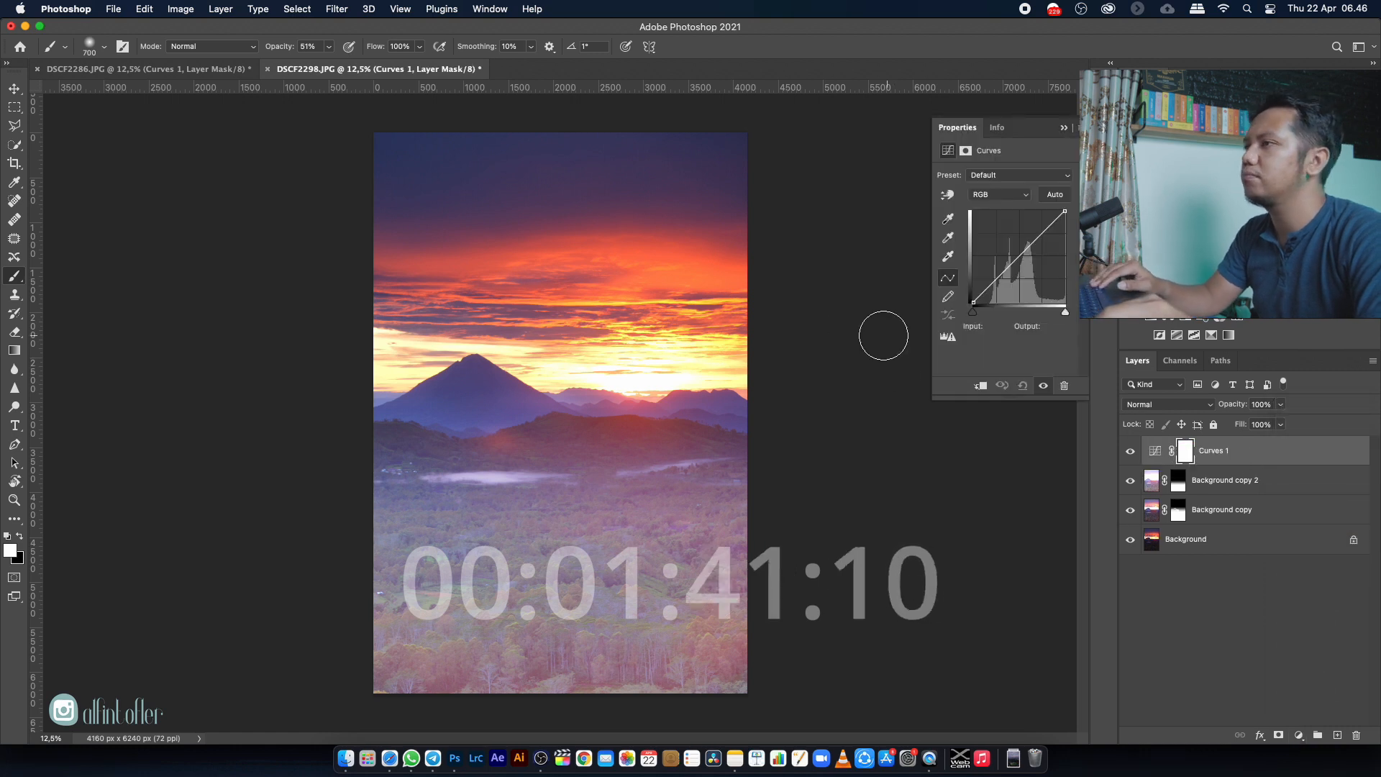
Step: Darken the Curves 1 curve with points at input 176, output 100 and input 130, output 52, raising the black point to output about 28
left_click_drag(1023, 259, 1037, 266)
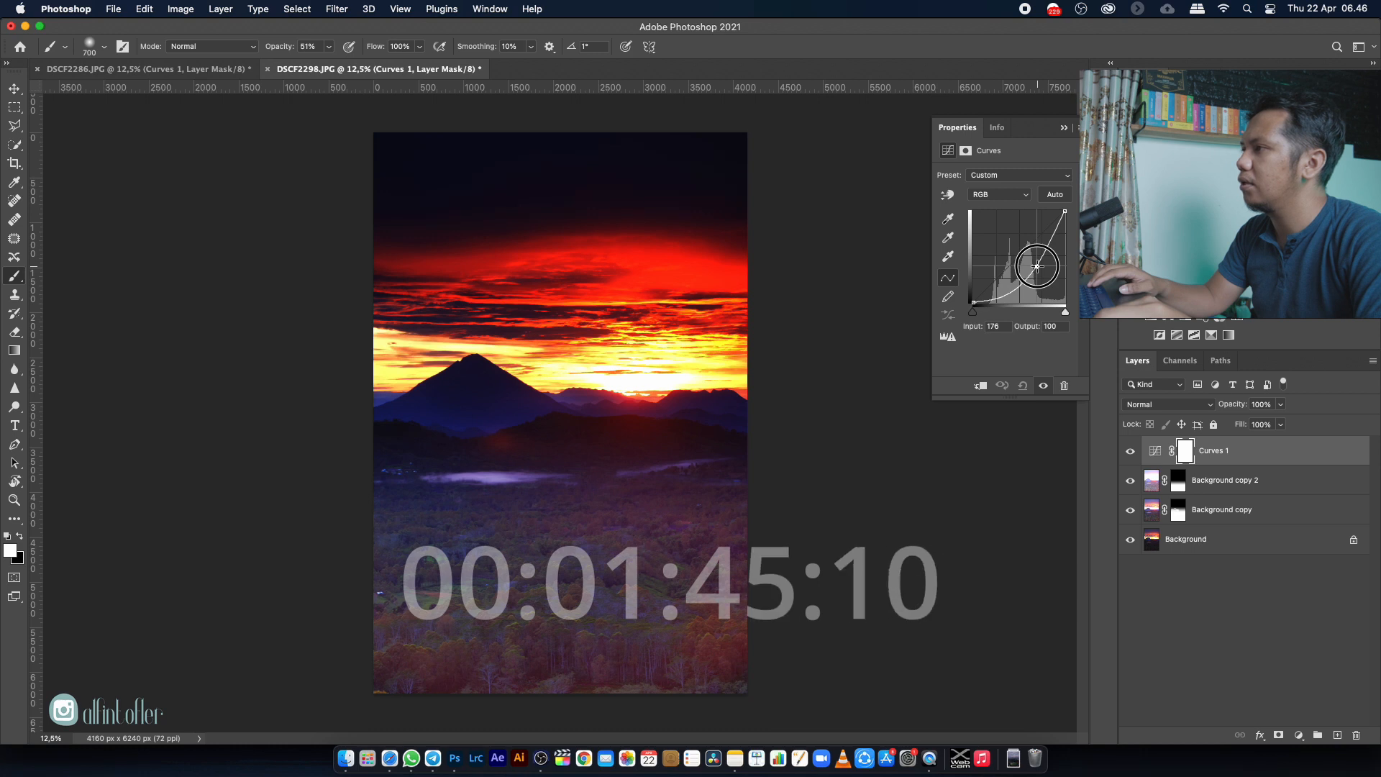
left_click(975, 302)
left_click_drag(974, 301, 965, 291)
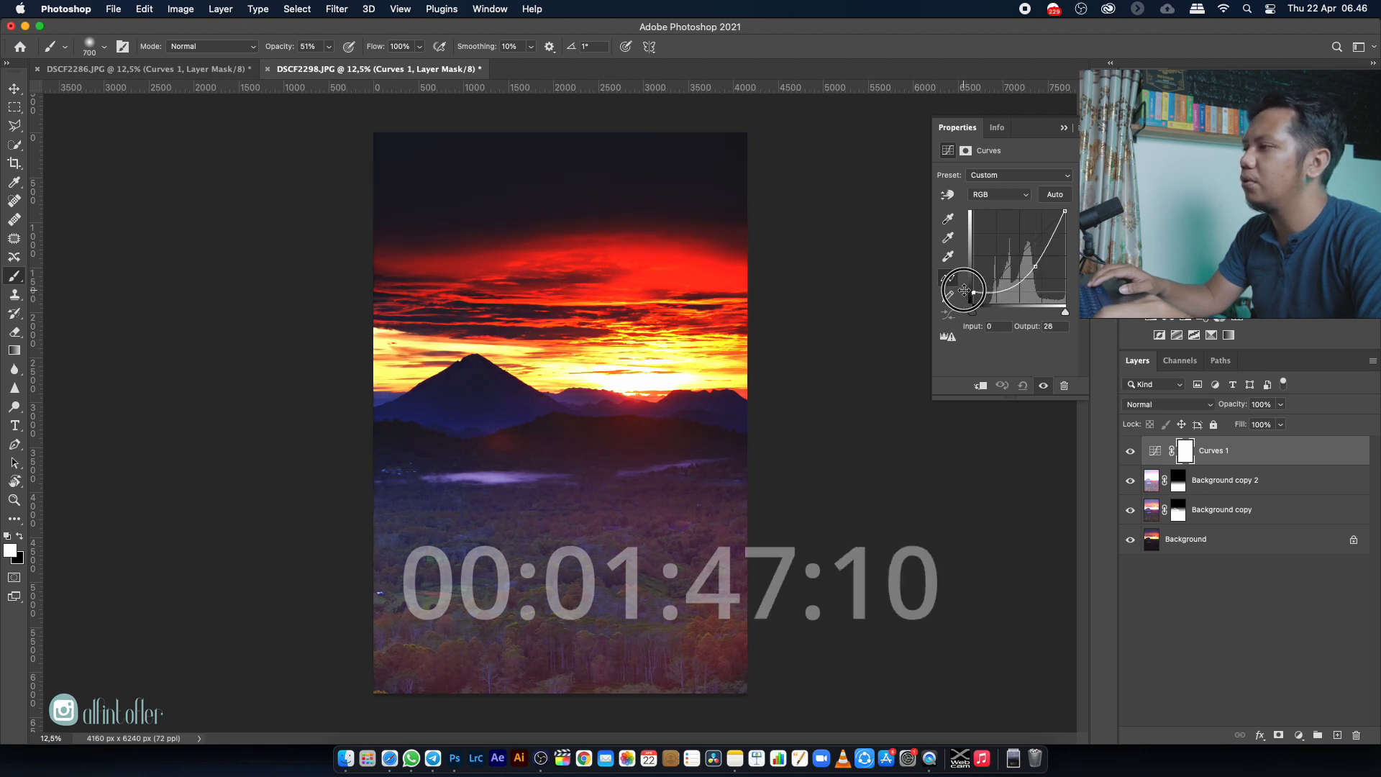
left_click_drag(1065, 211, 1071, 195)
left_click_drag(1021, 280, 1020, 283)
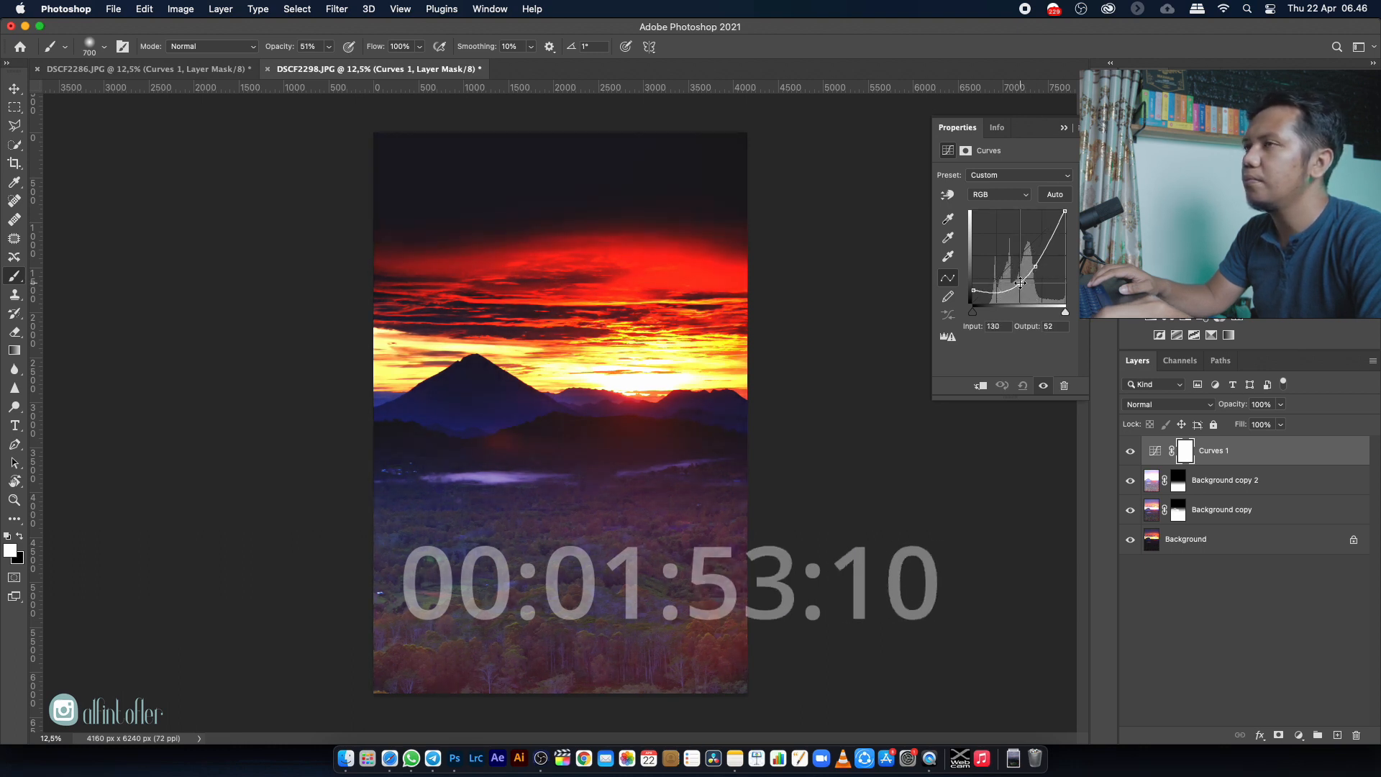
left_click(1064, 127)
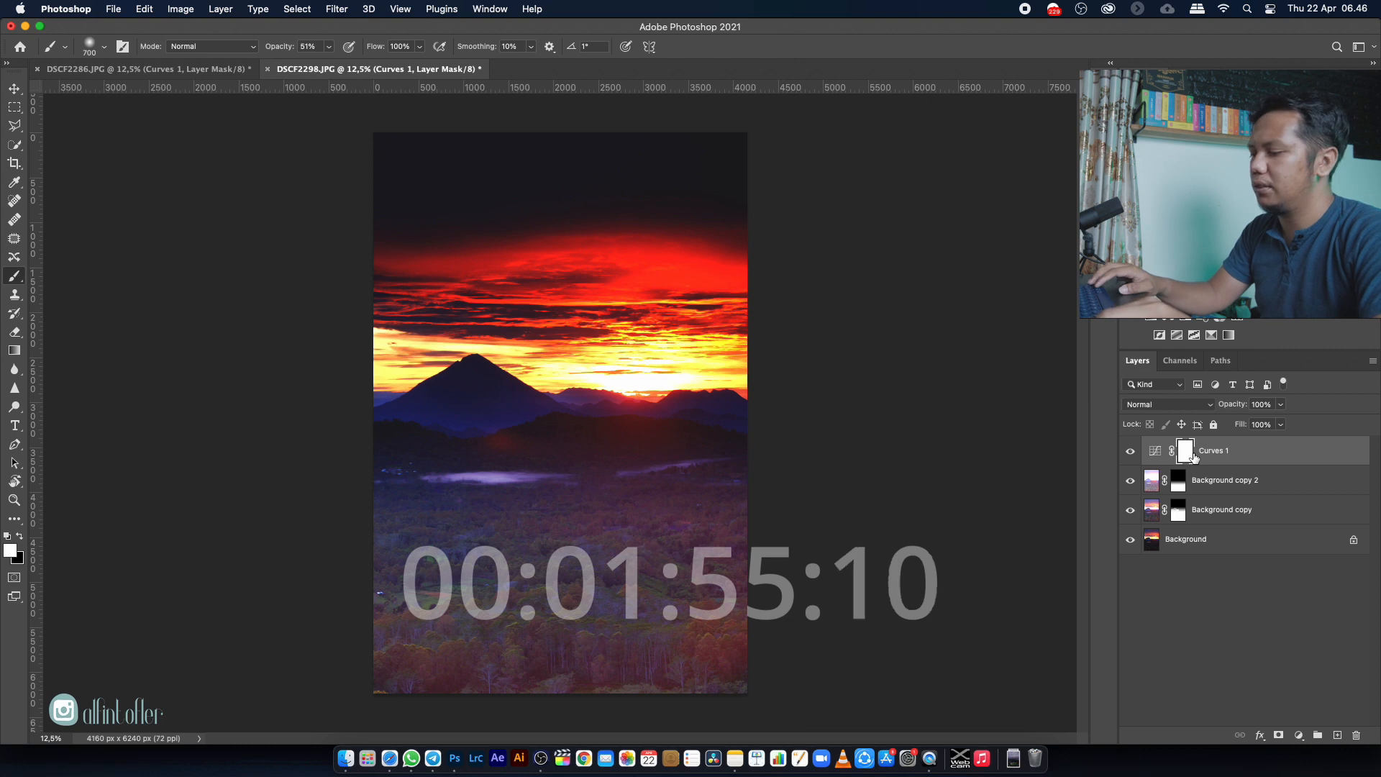
Step: Clip the Curves 1 adjustment to the Background copy 2 layer and view its clipping mask option without changing it
left_click_drag(1221, 458, 1241, 461)
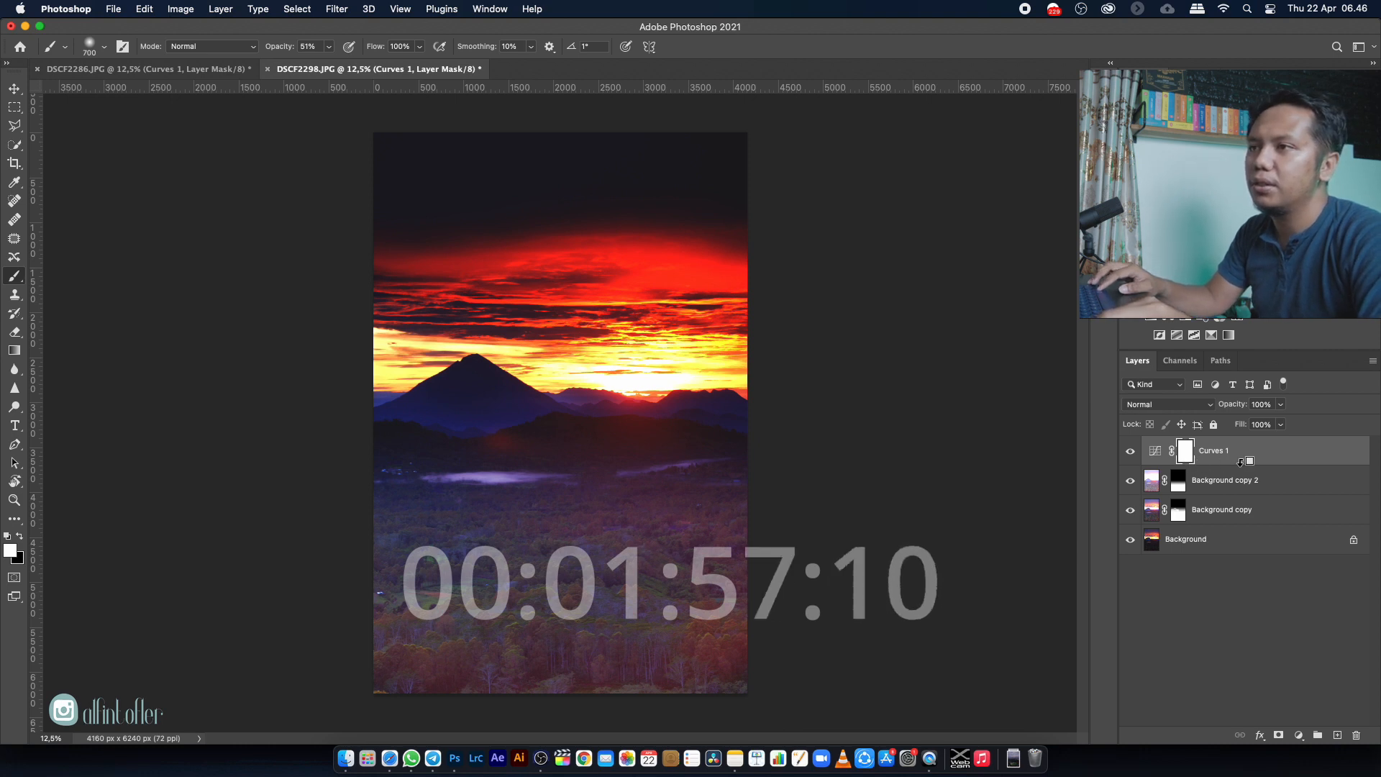
left_click(1240, 461, "alt")
right_click(1236, 460)
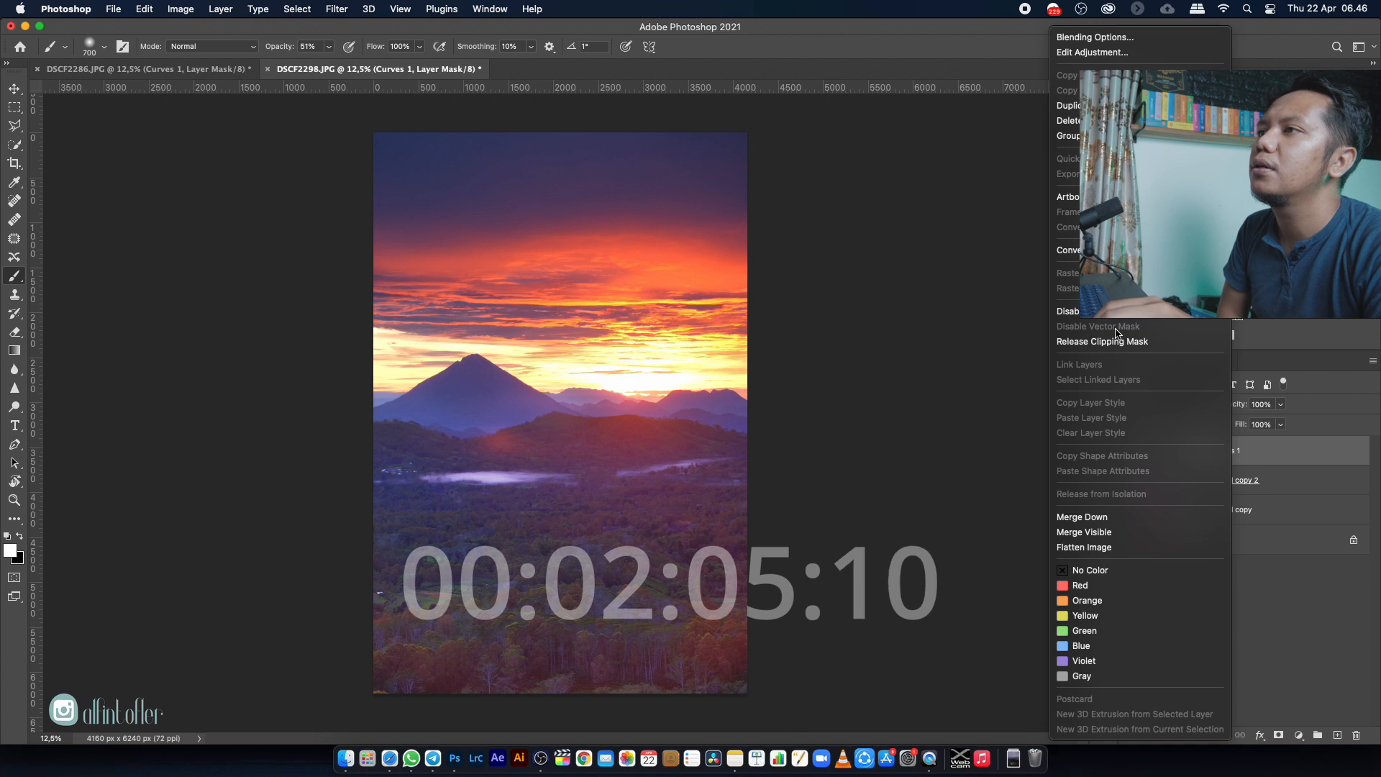
left_click(912, 320)
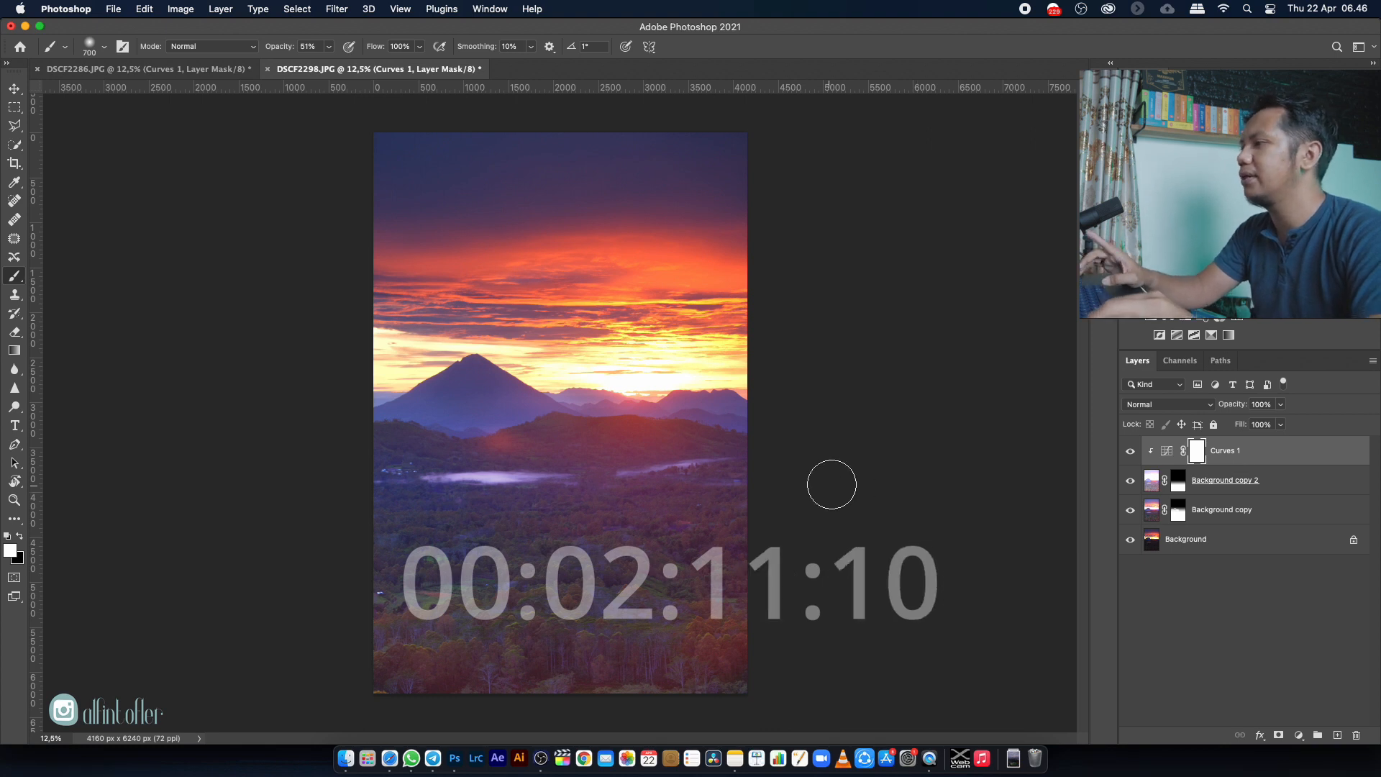
Step: Compare the photo with Background copy 2 and its clipped Curves 1 hidden and shown, keeping both visible
left_click(1132, 483)
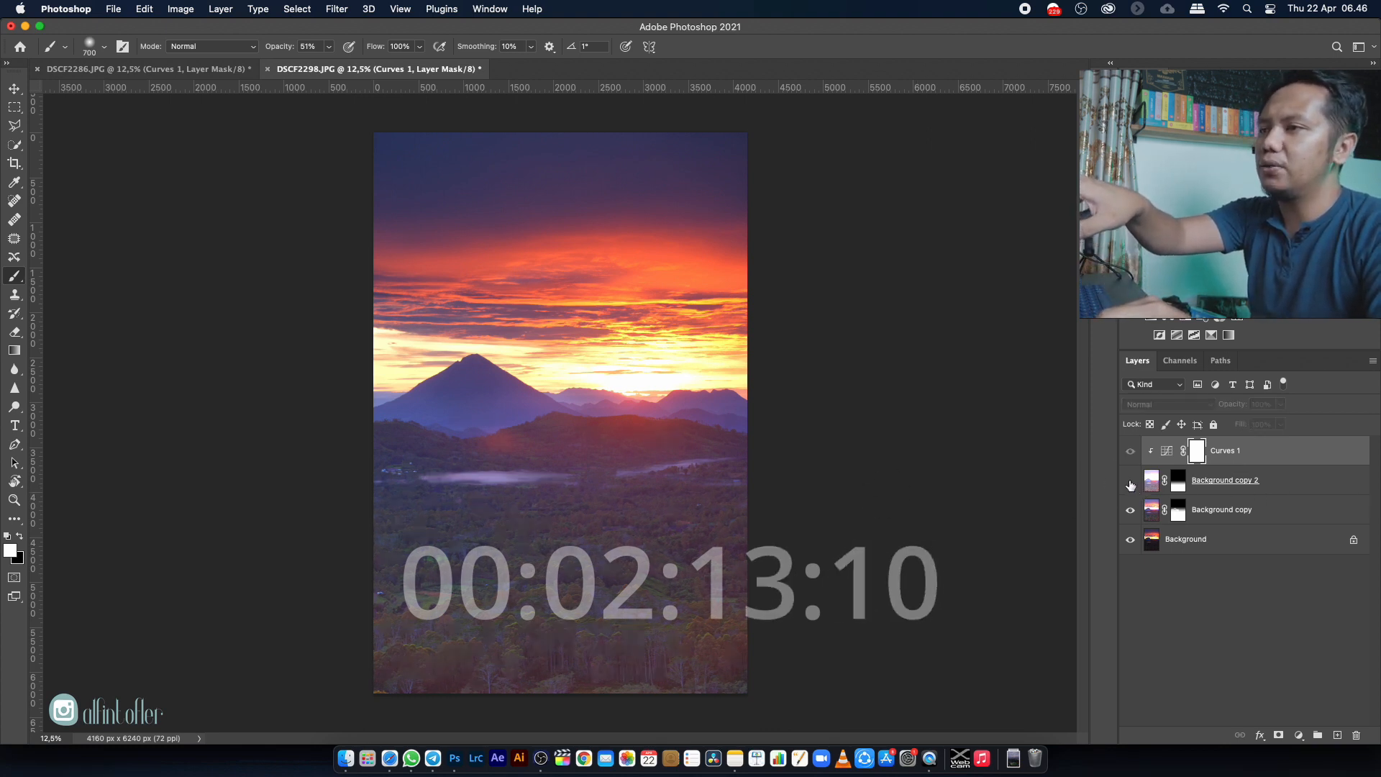
left_click(1131, 483)
left_click(1131, 484)
left_click(1131, 484)
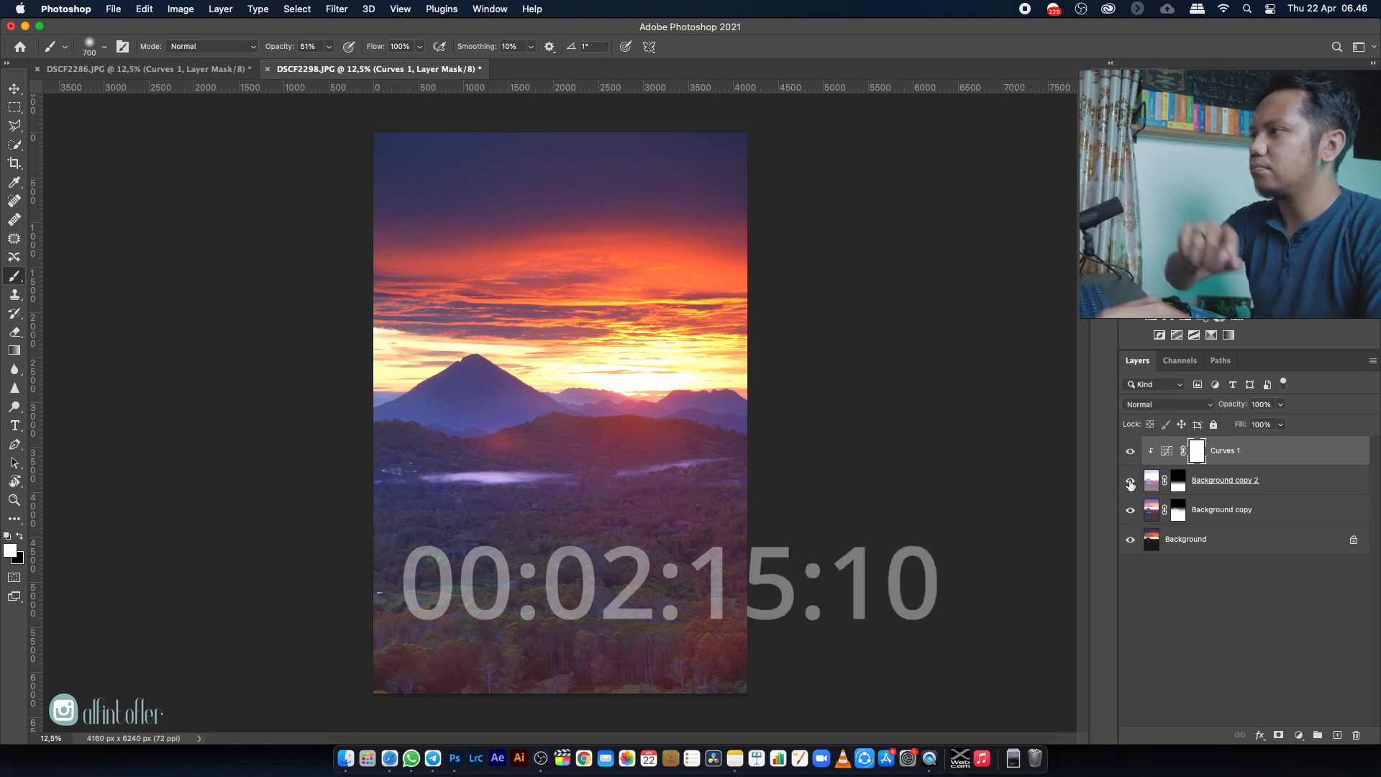